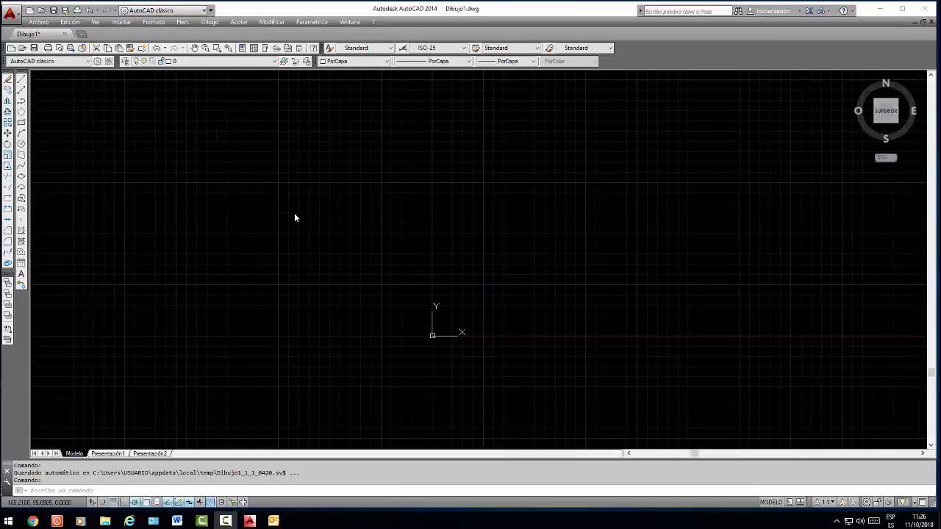
Draw a single sloping line above the origin with the Line command and erase it
{"action": "left_click", "coordinate": [21, 79]}
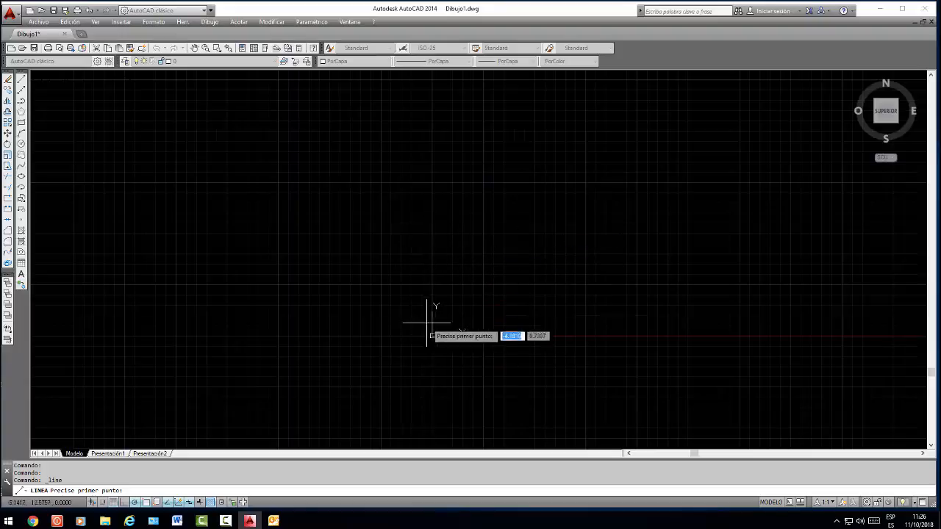
{"action": "left_click", "coordinate": [399, 237]}
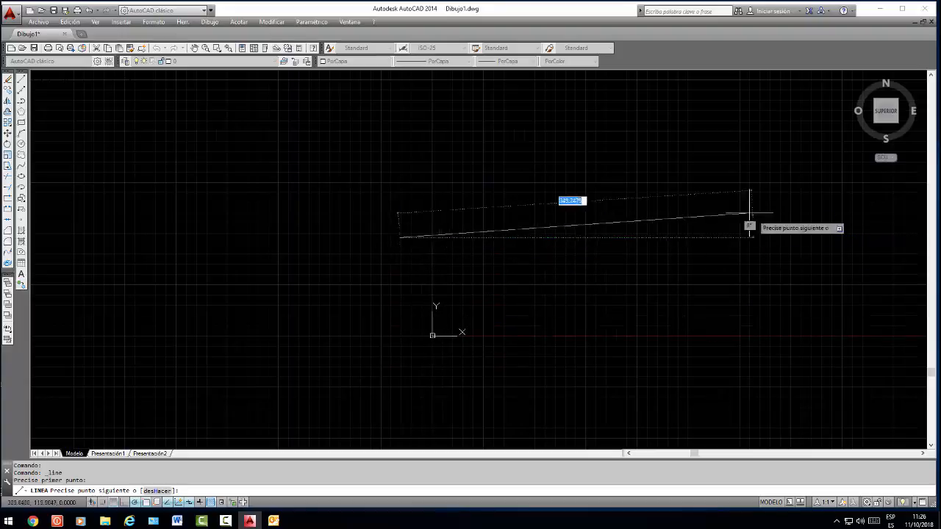
{"action": "left_click", "coordinate": [680, 176]}
{"action": "right_click", "coordinate": [681, 308]}
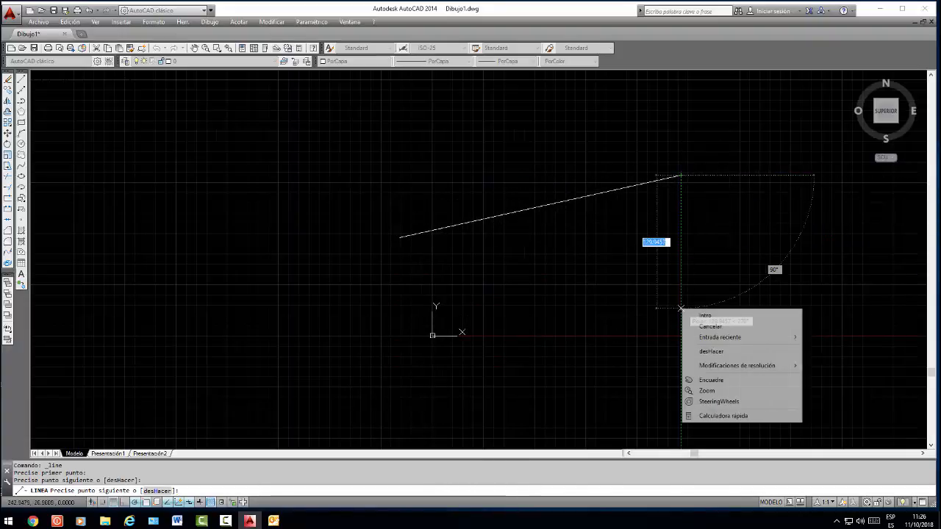
{"action": "left_click", "coordinate": [706, 316]}
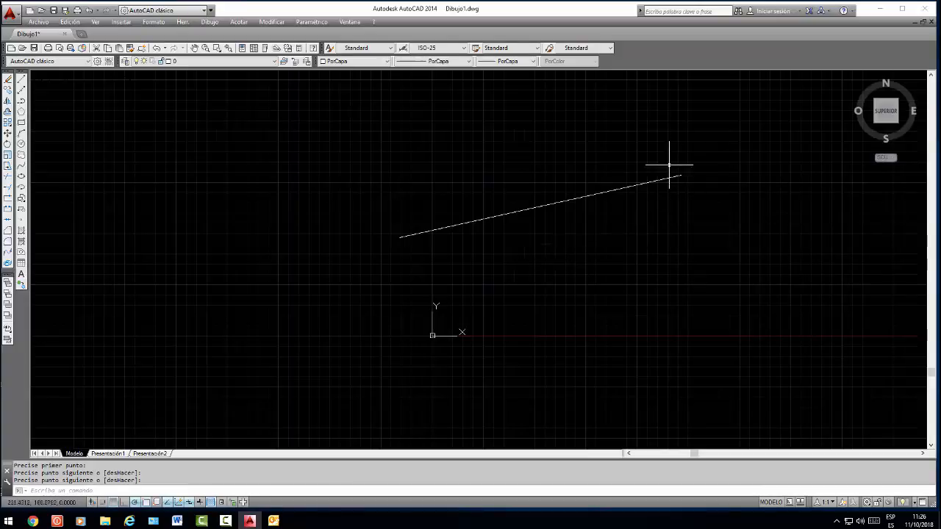
{"action": "left_click", "coordinate": [598, 191]}
{"action": "key", "text": "Delete"}
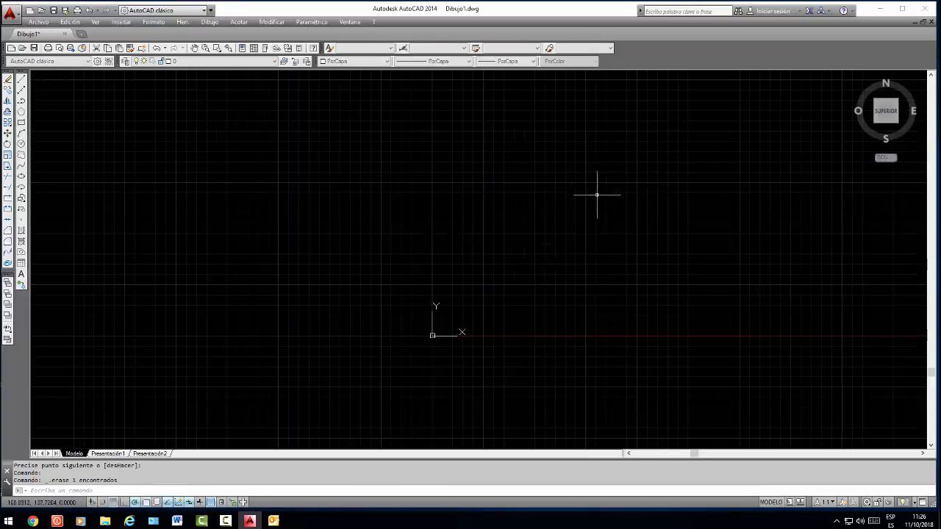
Draw a triangle of three connected lines just above the X axis, ending on its starting point
{"action": "left_click", "coordinate": [22, 81]}
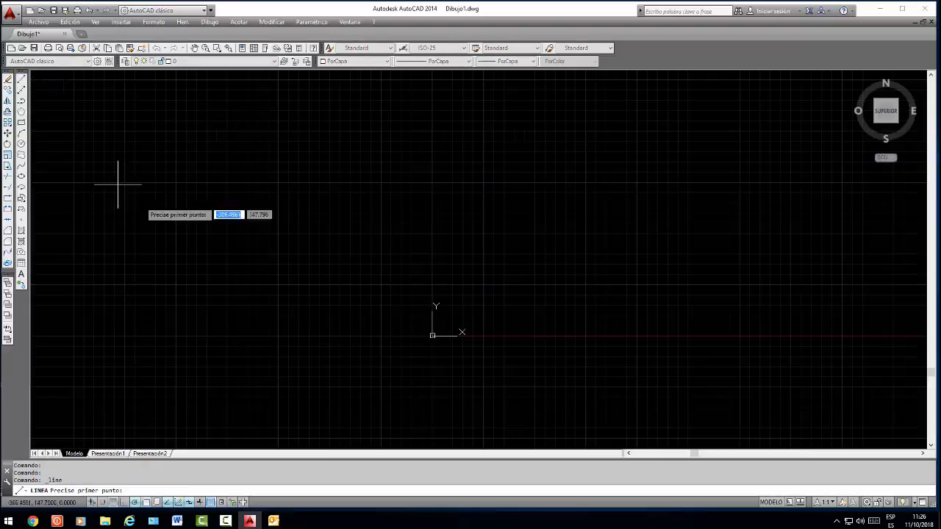
{"action": "left_click", "coordinate": [473, 303]}
{"action": "left_click", "coordinate": [584, 242]}
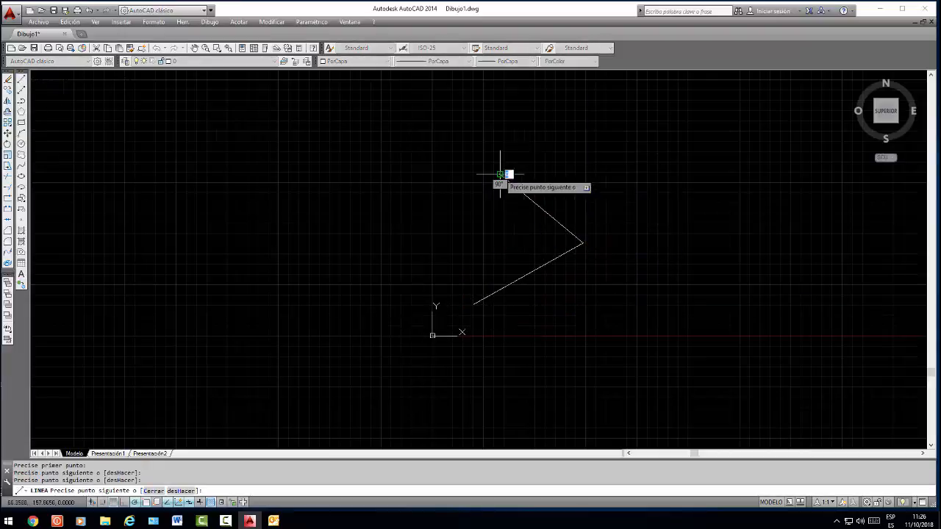
{"action": "left_click", "coordinate": [499, 174]}
{"action": "left_click", "coordinate": [473, 303]}
{"action": "key", "text": "Return"}
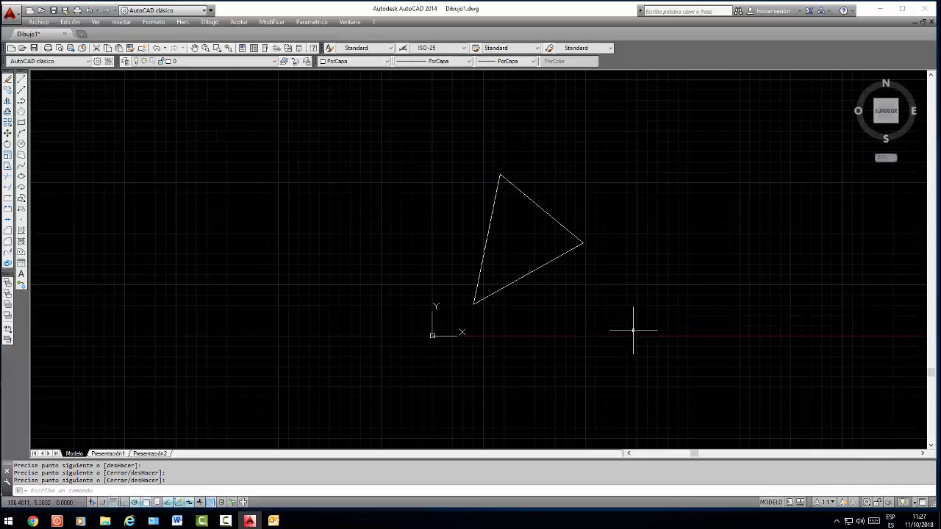
Draw an irregular six-sided outline to the upper left of the triangle, finishing it with the Line command's Cerrar option
{"action": "left_click", "coordinate": [20, 80]}
{"action": "left_click", "coordinate": [243, 154]}
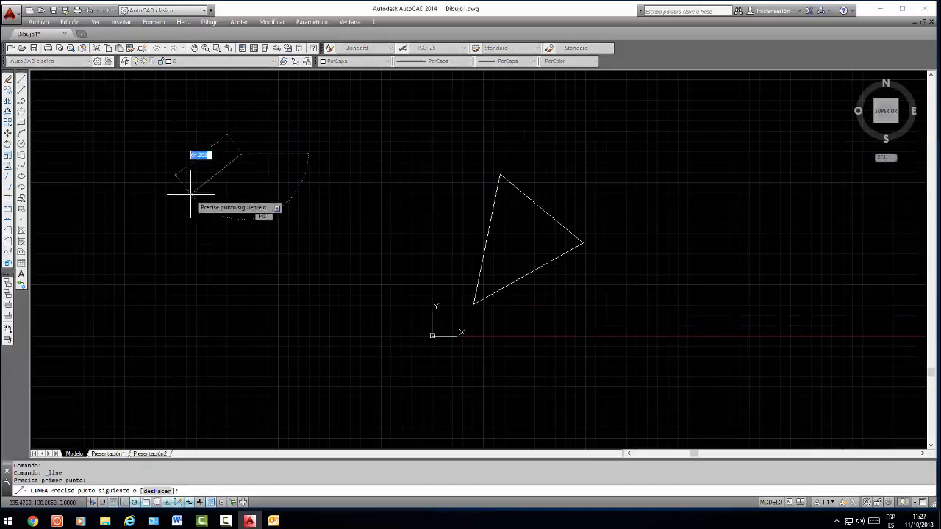
{"action": "left_click", "coordinate": [192, 195]}
{"action": "left_click", "coordinate": [246, 240]}
{"action": "left_click", "coordinate": [347, 212]}
{"action": "left_click", "coordinate": [400, 155]}
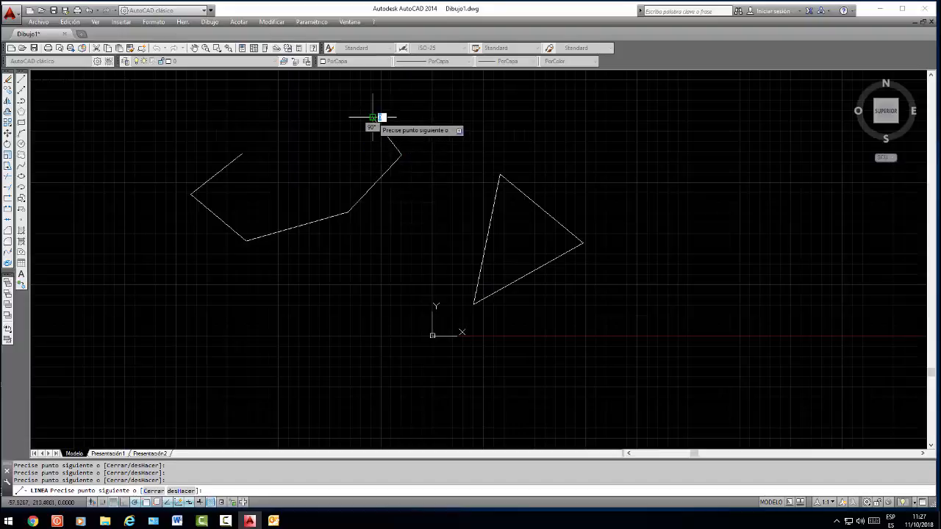
{"action": "left_click", "coordinate": [373, 117]}
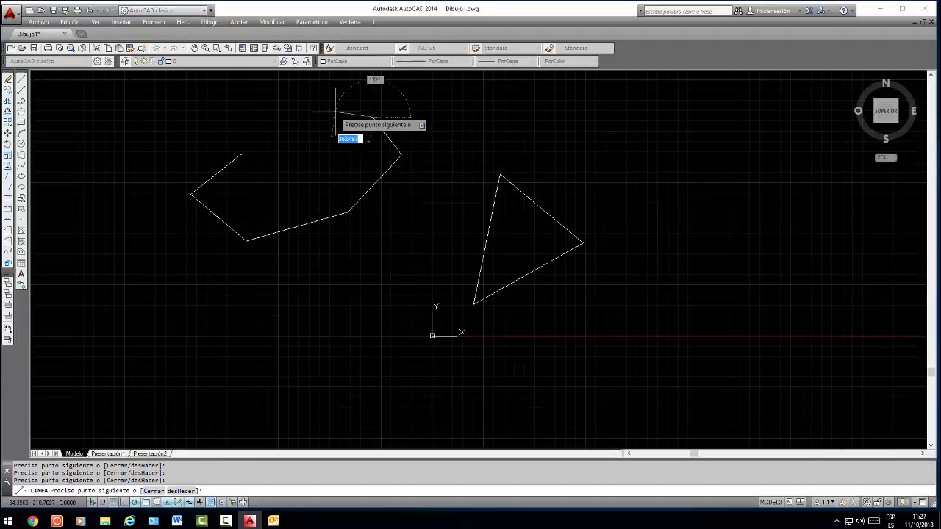
{"action": "type", "text": "c"}
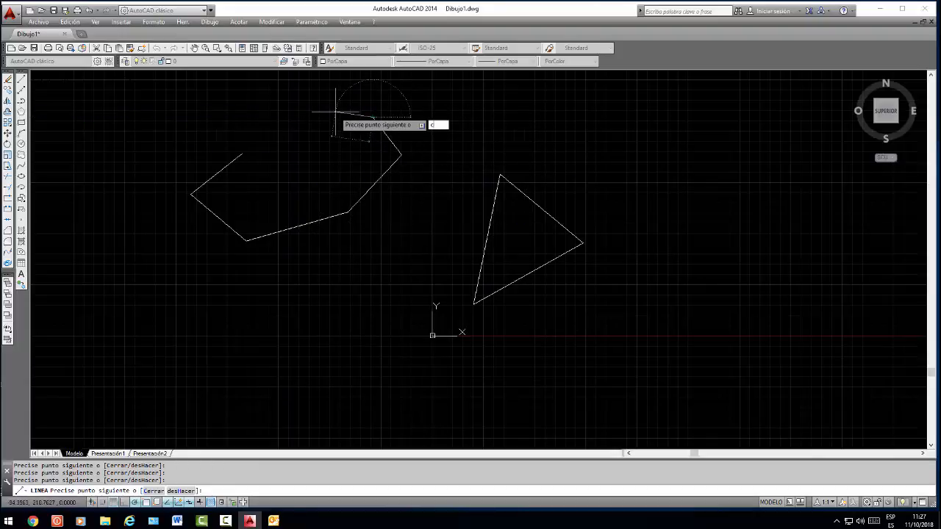
{"action": "key", "text": "Return"}
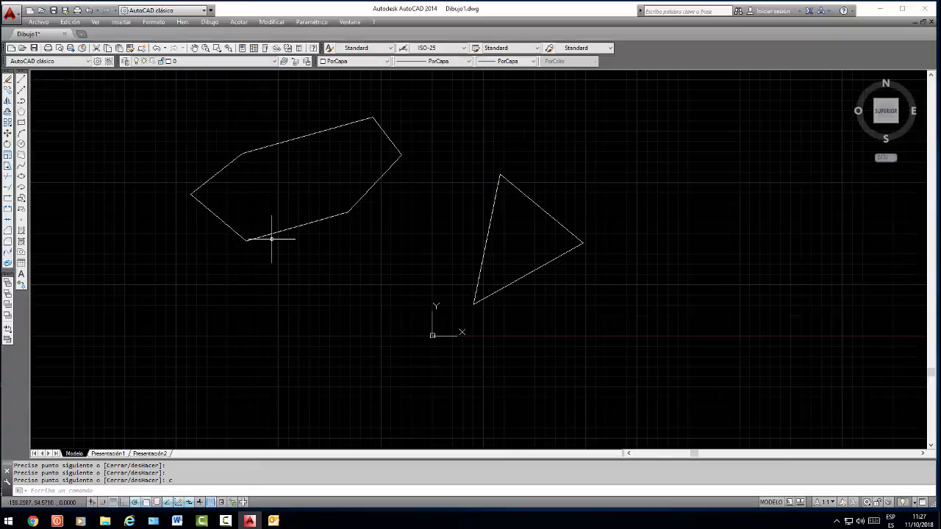
Select all sides of the six-sided outline with a crossing selection and erase them
{"action": "left_click", "coordinate": [462, 82]}
{"action": "left_click", "coordinate": [212, 211]}
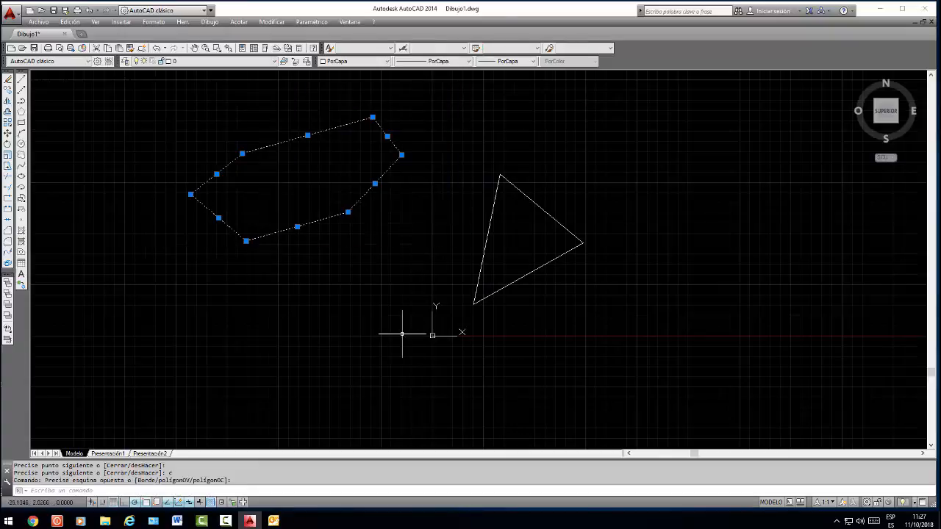
{"action": "key", "text": "Delete"}
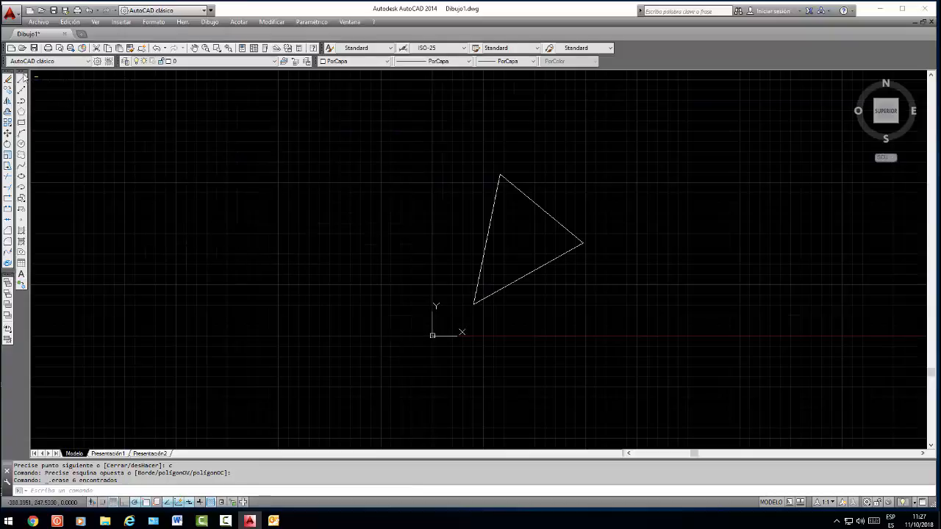
Draw a chain of three connected line segments to the upper left of the triangle, keeping the Line command active
{"action": "left_click", "coordinate": [21, 78]}
{"action": "left_click", "coordinate": [194, 137]}
{"action": "left_click", "coordinate": [272, 255]}
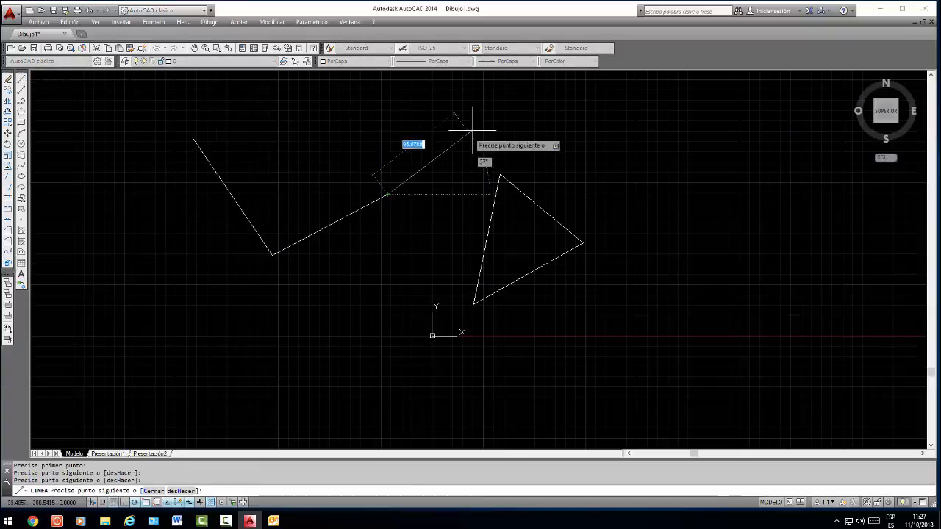
{"action": "left_click", "coordinate": [387, 195]}
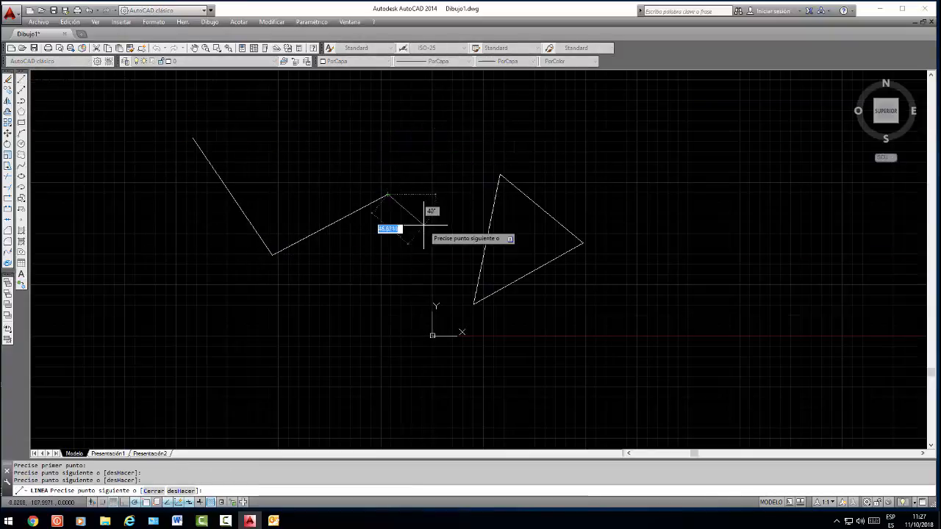
{"action": "left_click", "coordinate": [372, 147]}
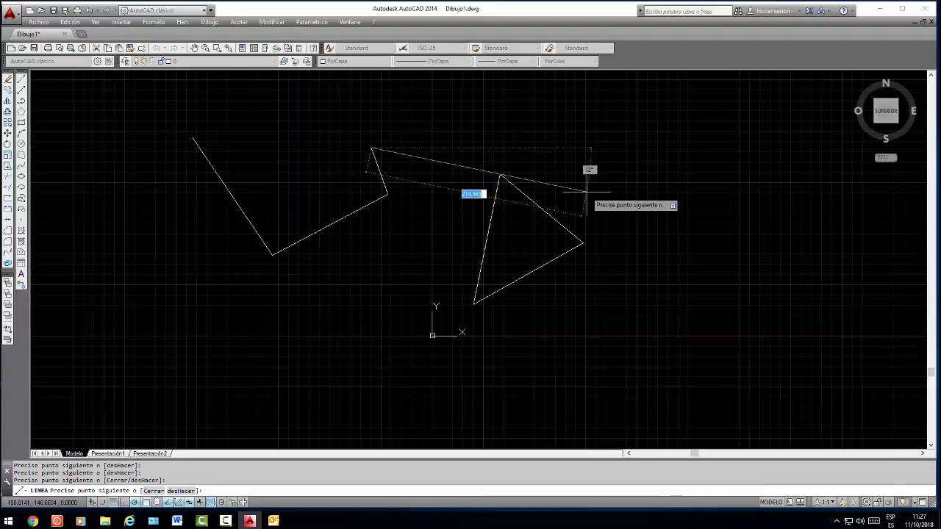
Remove the last two segments of the chain with the Line command's desHacer option
{"action": "type", "text": "h"}
{"action": "key", "text": "Return"}
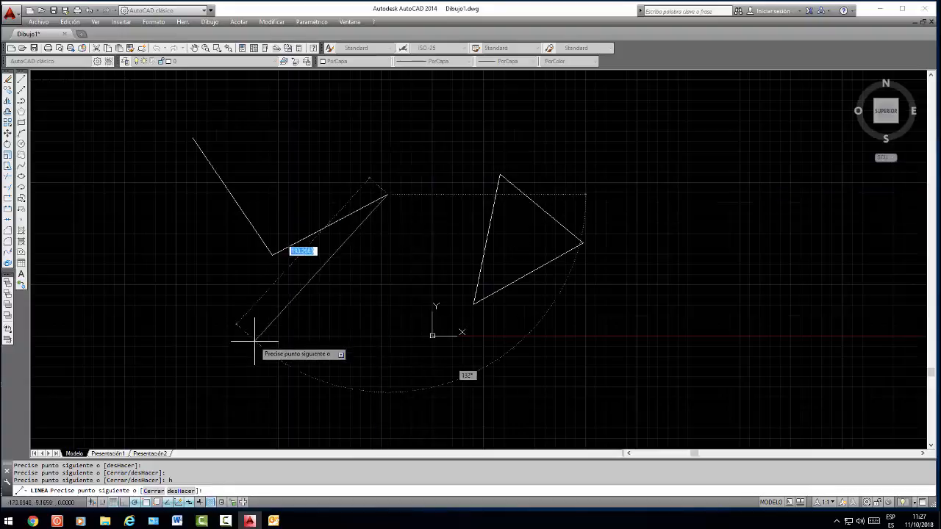
{"action": "type", "text": "h"}
{"action": "key", "text": "Return"}
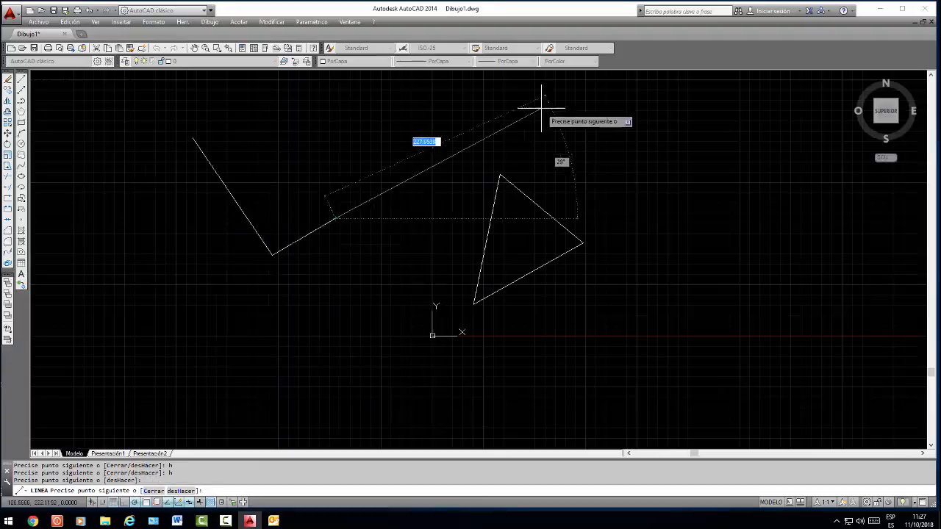
Continue the chain up and right, back horizontally and up to the left, closing the outline with the Cerrar option
{"action": "left_click", "coordinate": [494, 126]}
{"action": "left_click", "coordinate": [360, 125]}
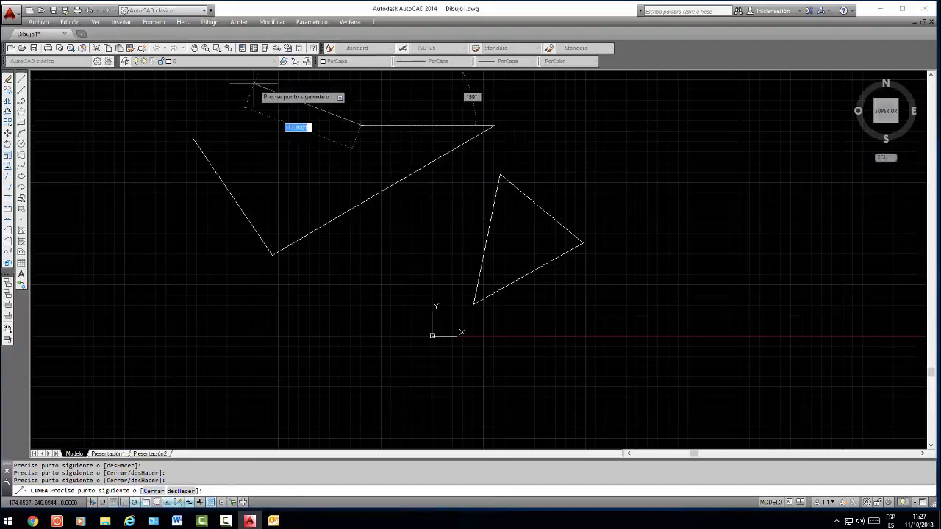
{"action": "left_click", "coordinate": [300, 99]}
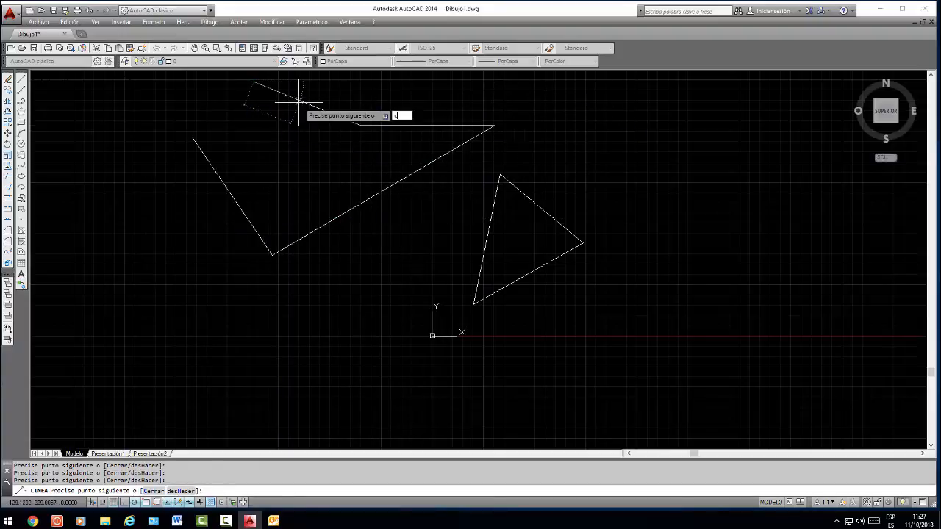
{"action": "type", "text": "c"}
{"action": "key", "text": "Return"}
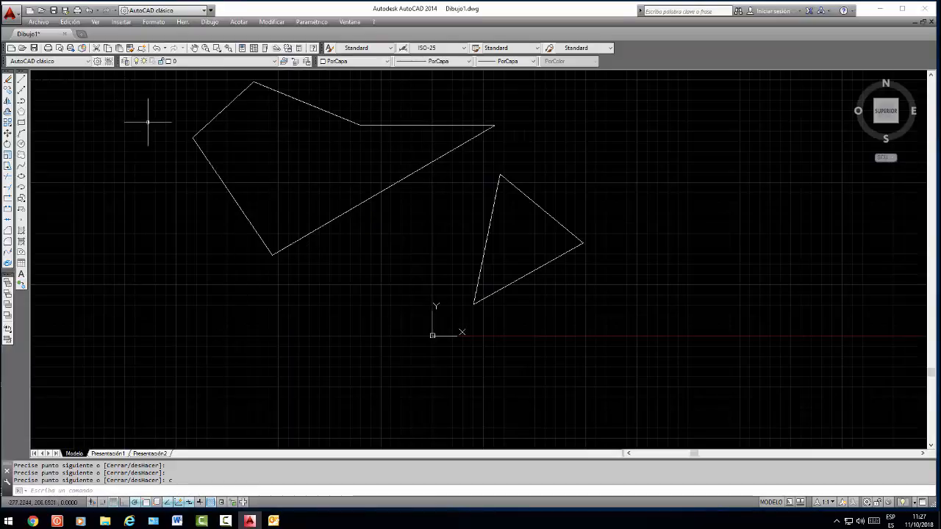
Select and deselect the outline's upper-left side, erase the adjoining sloping top side and undo that erasure
{"action": "left_click", "coordinate": [224, 109]}
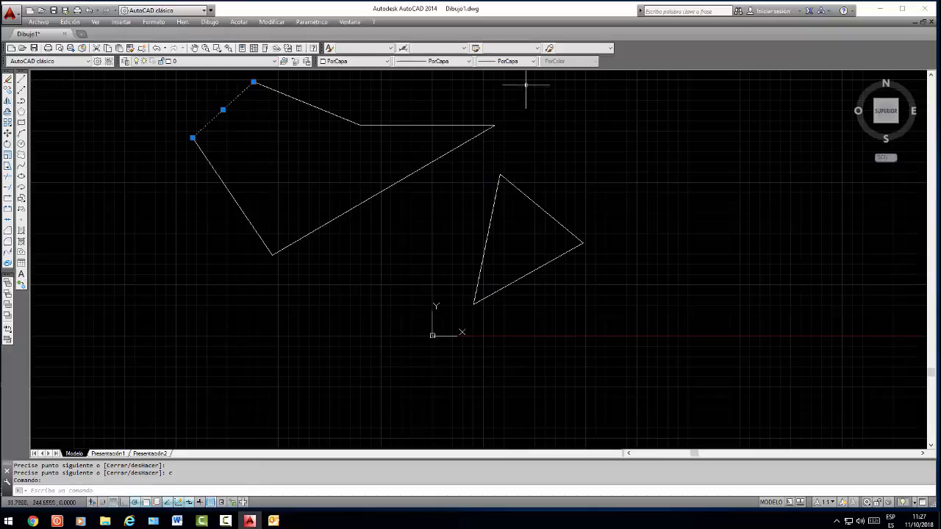
{"action": "key", "text": "Escape"}
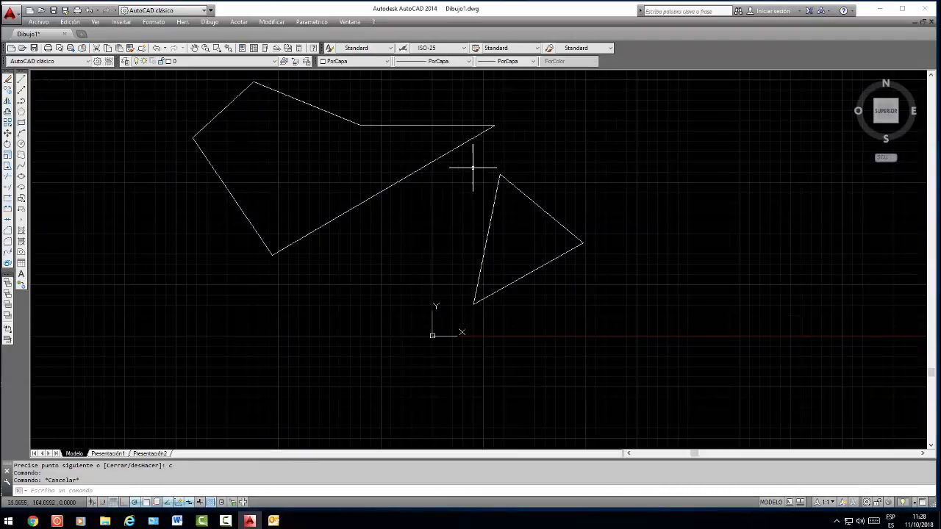
{"action": "left_click", "coordinate": [321, 110]}
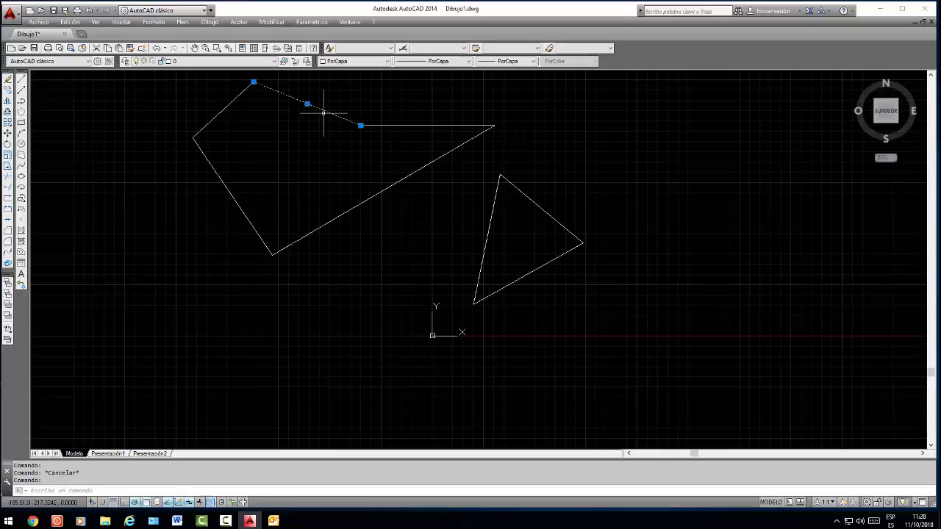
{"action": "key", "text": "Delete"}
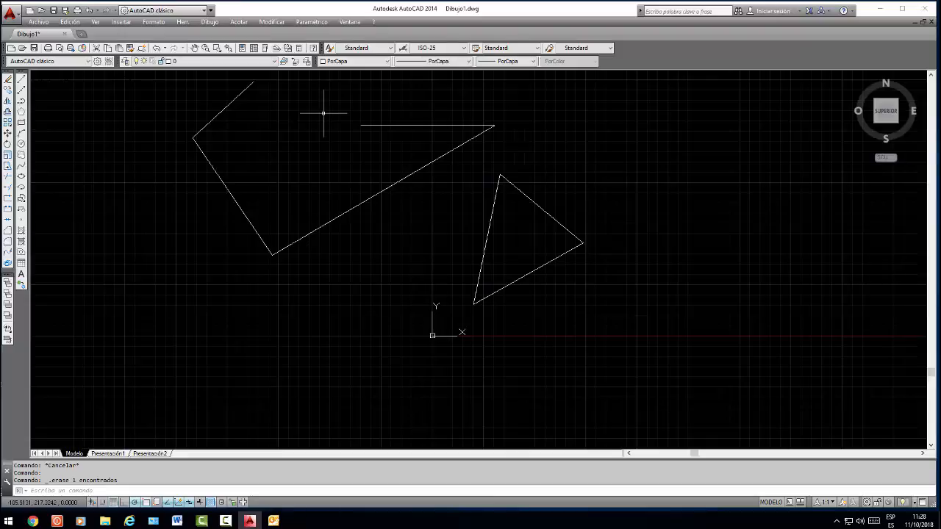
{"action": "key", "text": "ctrl+z"}
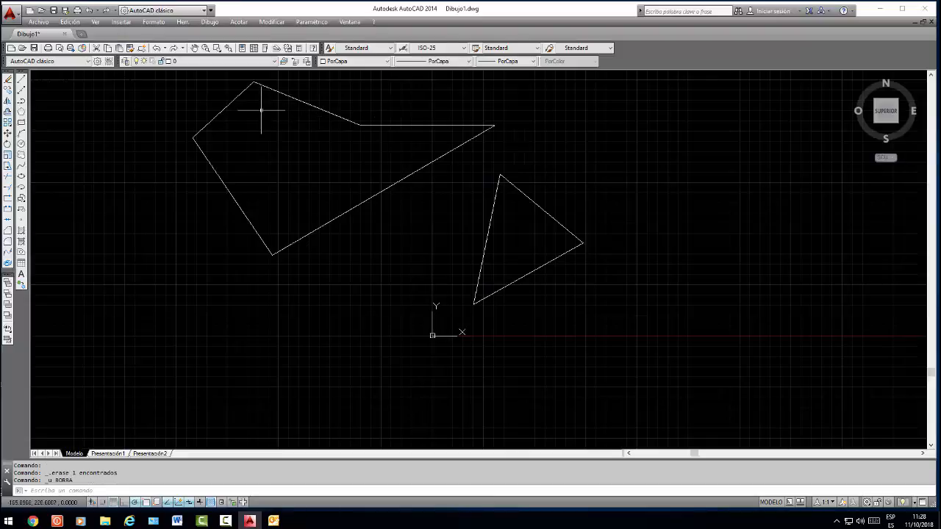
Window-select the outline's upper-left side and the adjoining sloping top side, and erase both
{"action": "left_click", "coordinate": [150, 70]}
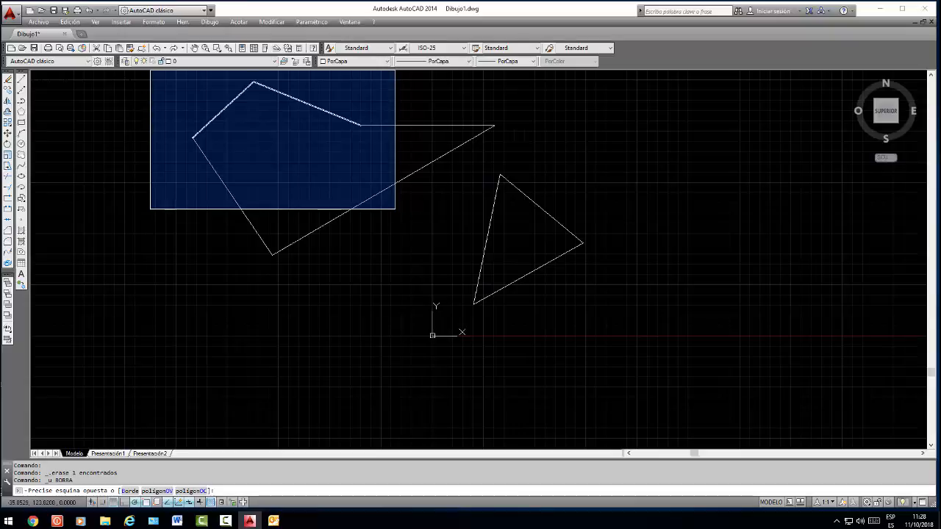
{"action": "left_click", "coordinate": [395, 208]}
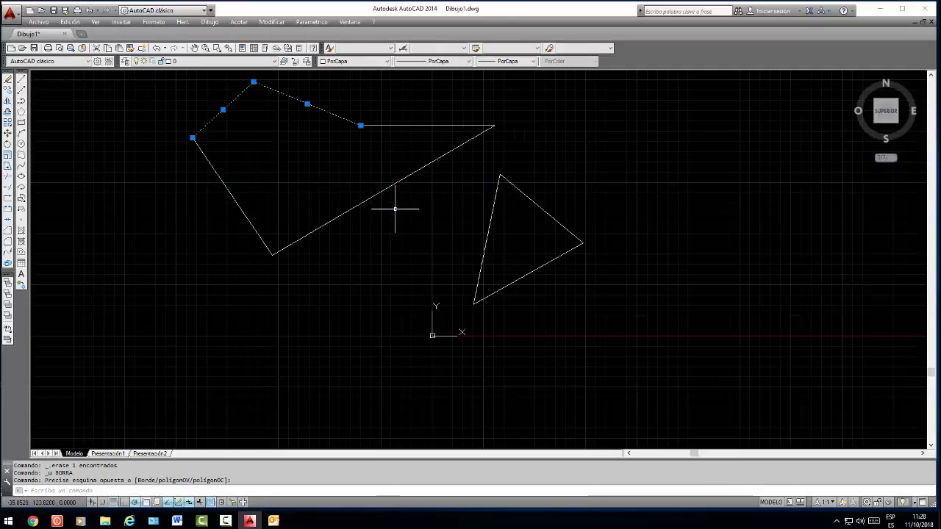
{"action": "key", "text": "Delete"}
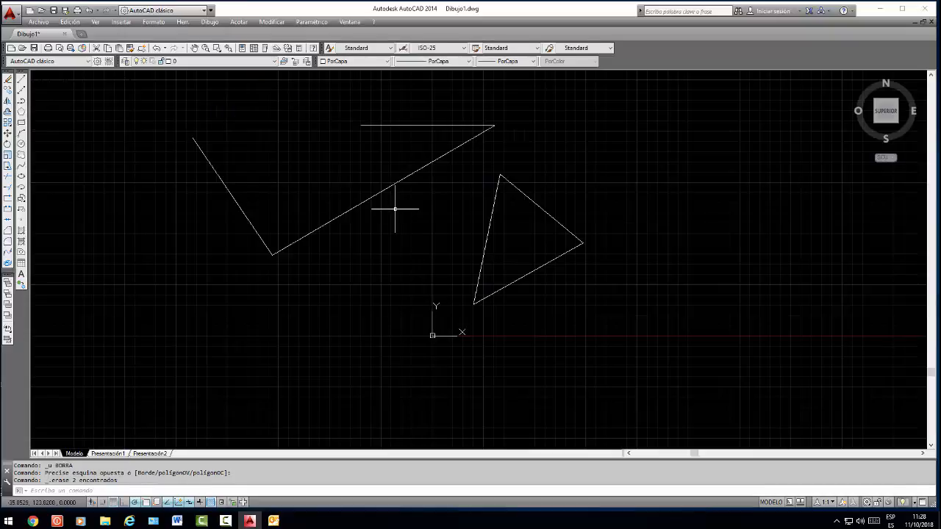
Window-select the long left side and the short segment adjoining its lower end, and erase both
{"action": "left_click", "coordinate": [142, 106]}
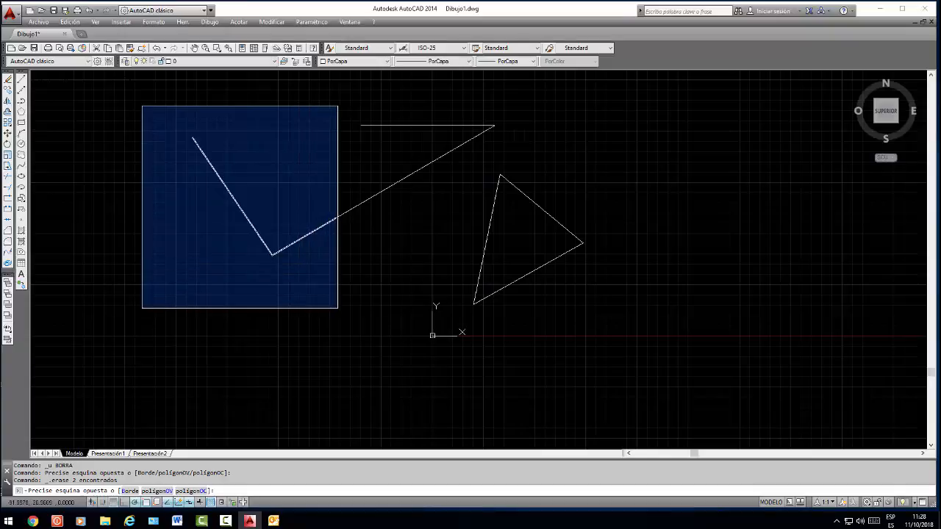
{"action": "left_click", "coordinate": [337, 308]}
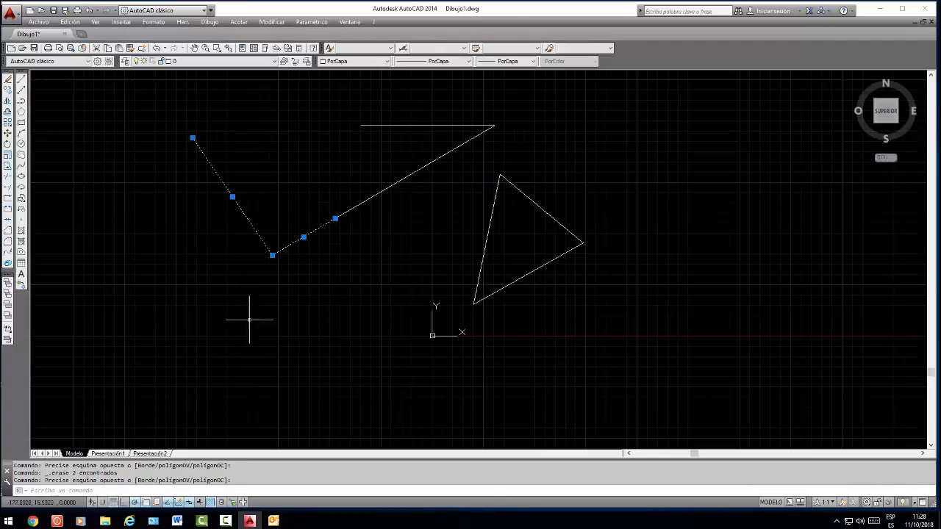
{"action": "key", "text": "Delete"}
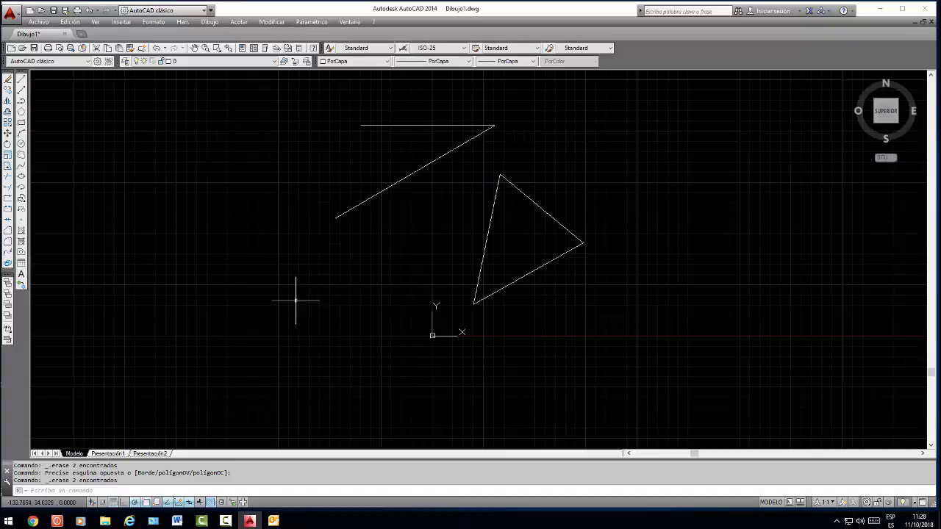
Window-select the horizontal line at the top of the drawing and clear the selection
{"action": "left_click", "coordinate": [313, 108]}
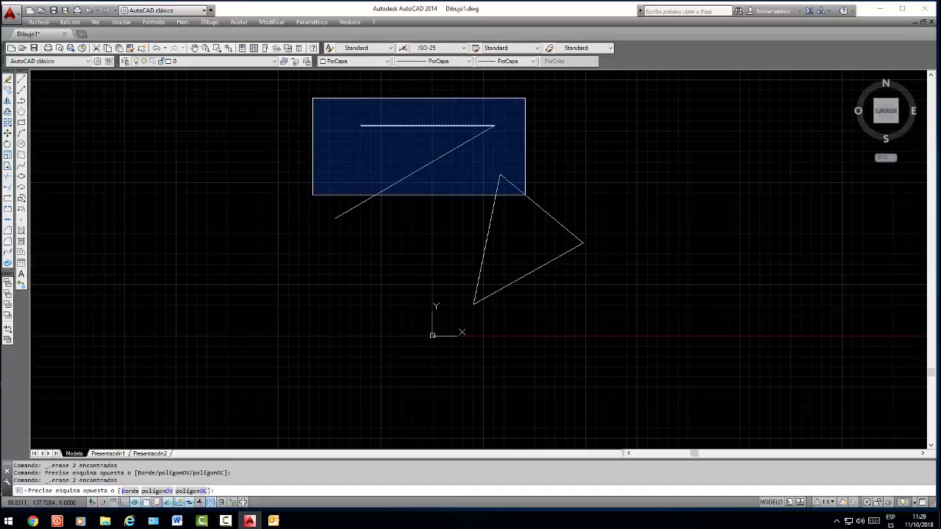
{"action": "left_click", "coordinate": [525, 195]}
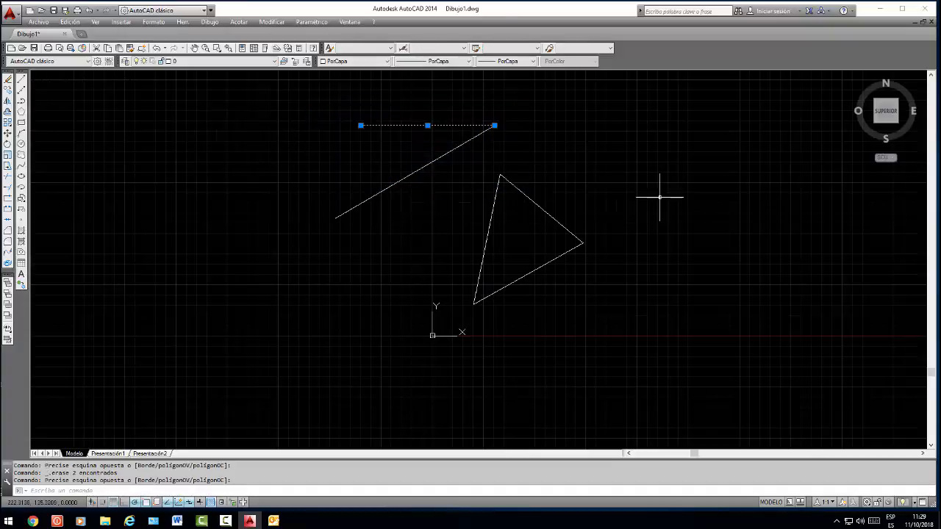
{"action": "key", "text": "Escape"}
{"action": "key", "text": "Escape"}
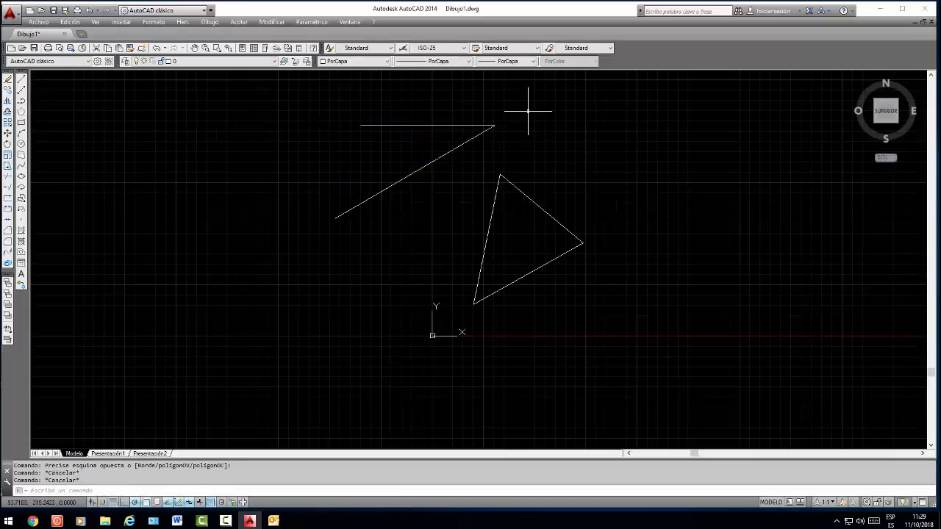
Crossing-select the horizontal line and the sloping line at their shared corner, and erase both
{"action": "left_click", "coordinate": [525, 110]}
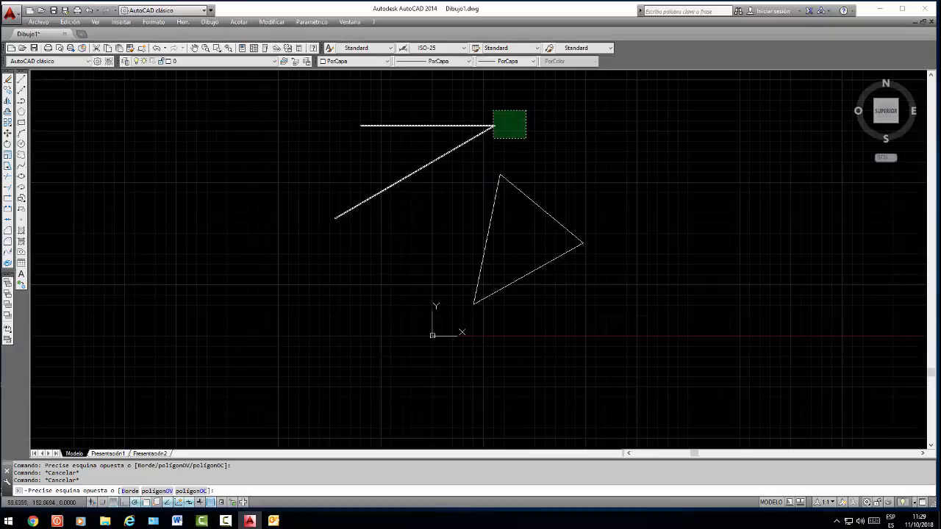
{"action": "left_click", "coordinate": [494, 138]}
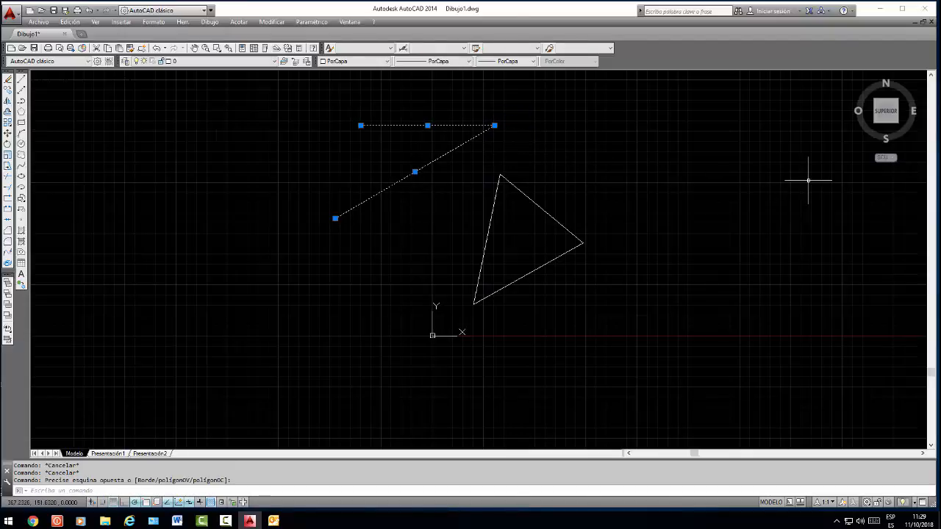
{"action": "key", "text": "Delete"}
Select all three sides of the triangle with one crossing window and erase them
{"action": "left_click", "coordinate": [604, 119]}
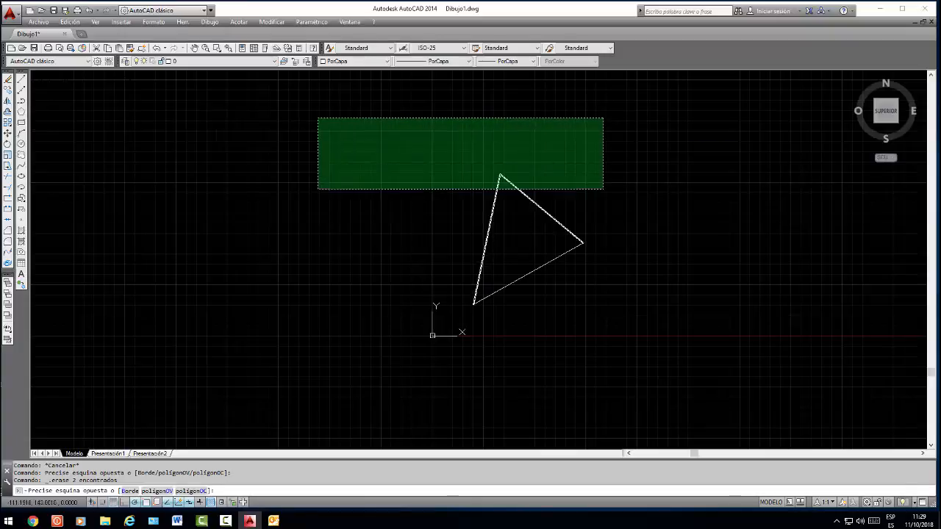
{"action": "left_click", "coordinate": [181, 259]}
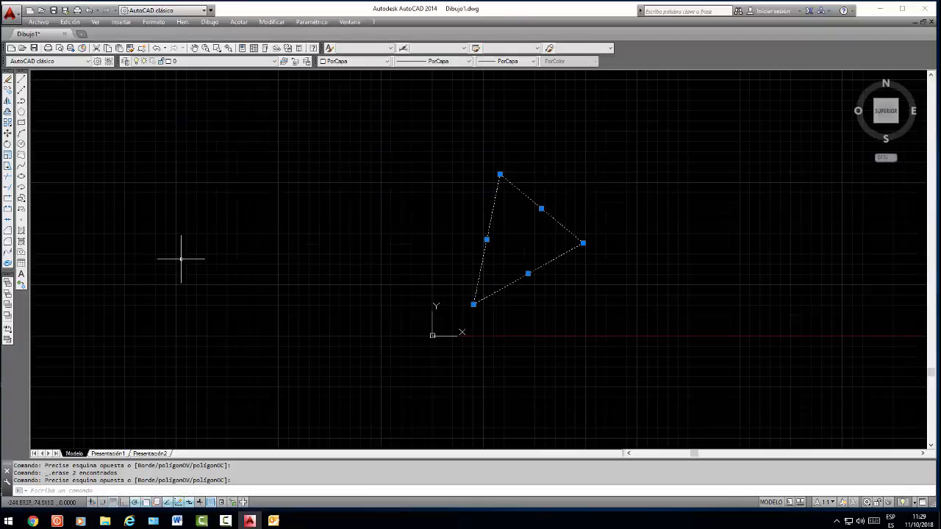
{"action": "key", "text": "Delete"}
{"action": "mouse_move", "coordinate": [186, 168]}
{"action": "left_mouse_down"}
{"action": "mouse_move", "coordinate": [474, 449]}
{"action": "mouse_move", "coordinate": [474, 421]}
{"action": "left_mouse_up"}
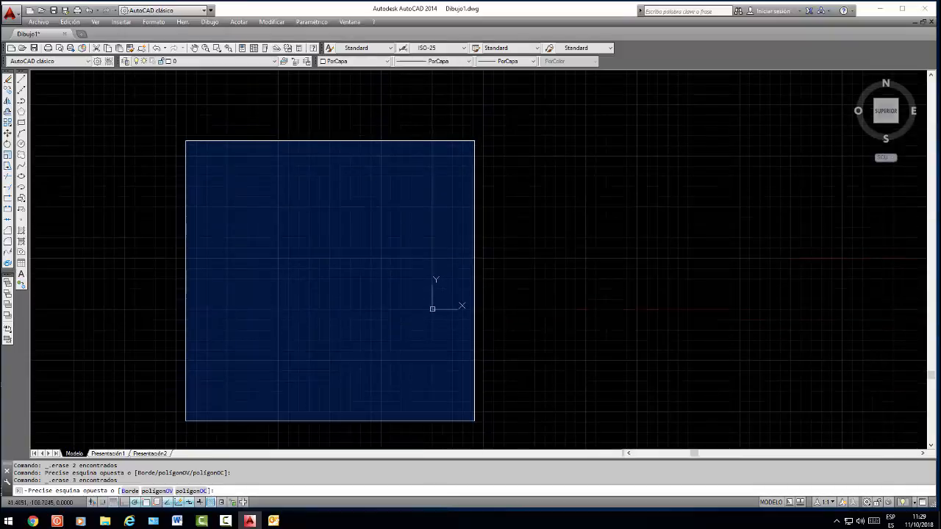
{"action": "left_click", "coordinate": [474, 421]}
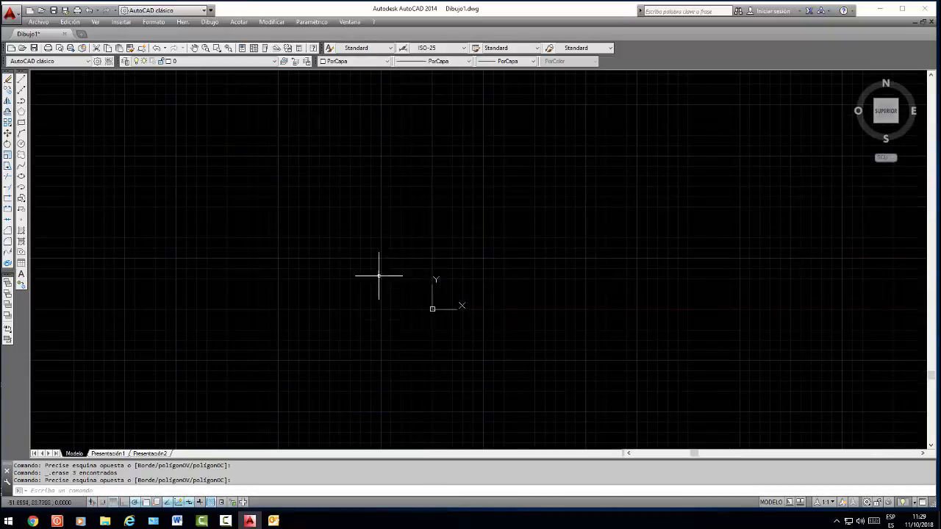
{"action": "left_click", "coordinate": [185, 114]}
{"action": "left_click", "coordinate": [726, 223]}
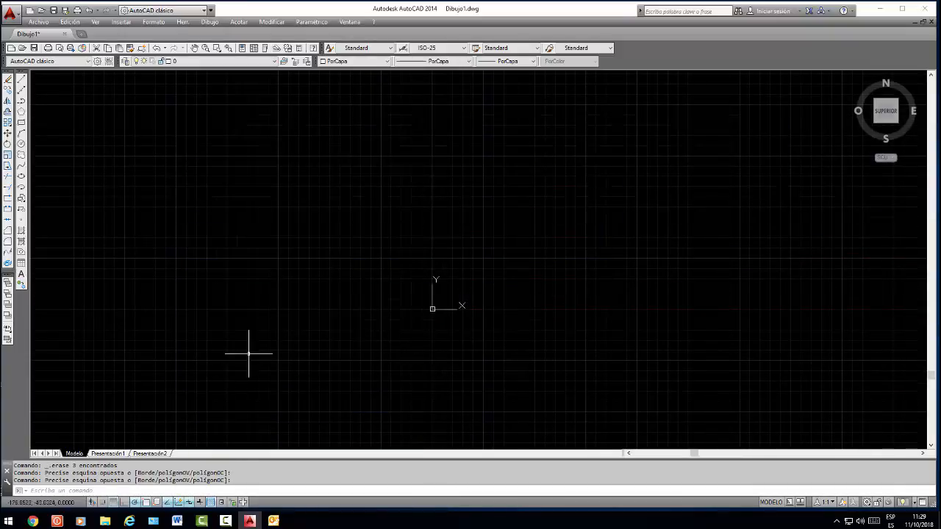
{"action": "left_click", "coordinate": [654, 166]}
{"action": "left_click", "coordinate": [413, 258]}
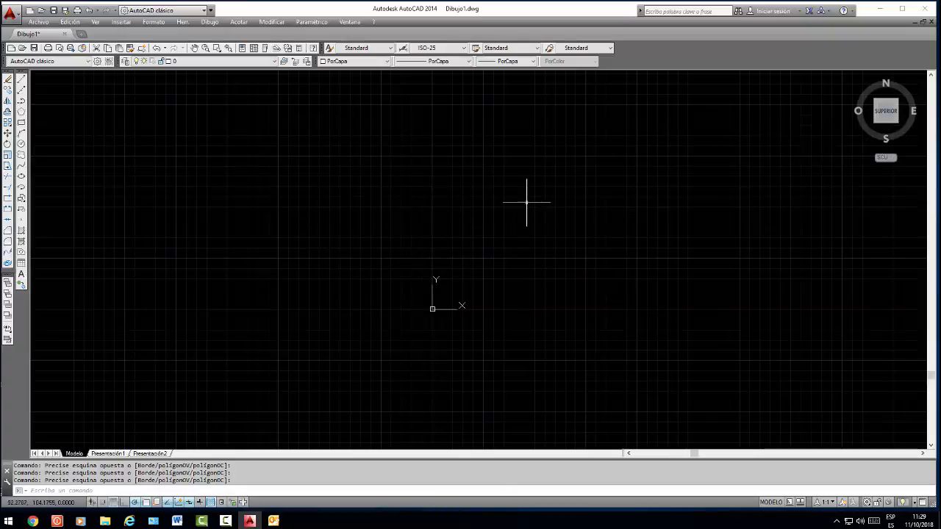
{"action": "scroll", "coordinate": [526, 202], "scroll_direction": "down", "scroll_amount": 2}
{"action": "scroll", "coordinate": [524, 199], "scroll_direction": "up", "scroll_amount": 2}
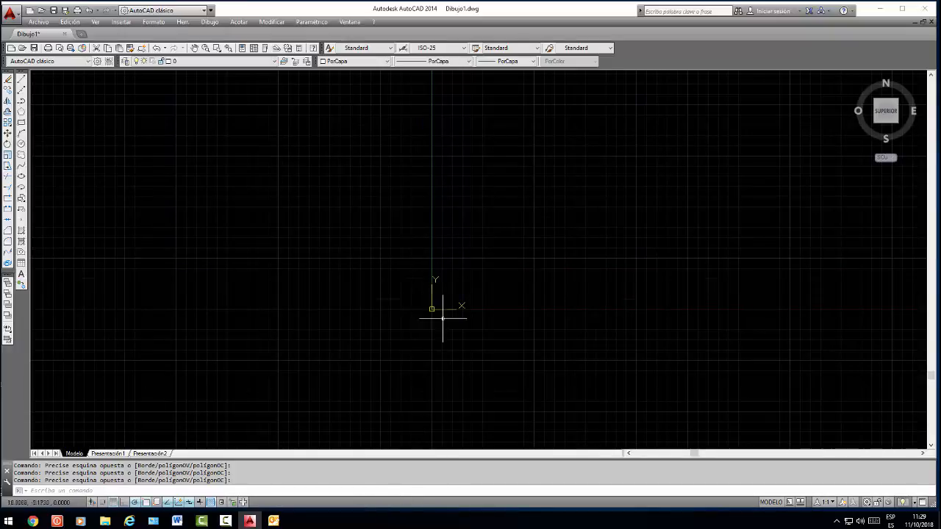
Draw a circle of radius 15 centred above and to the right of the origin, at about 134, 87
{"action": "left_click", "coordinate": [20, 144]}
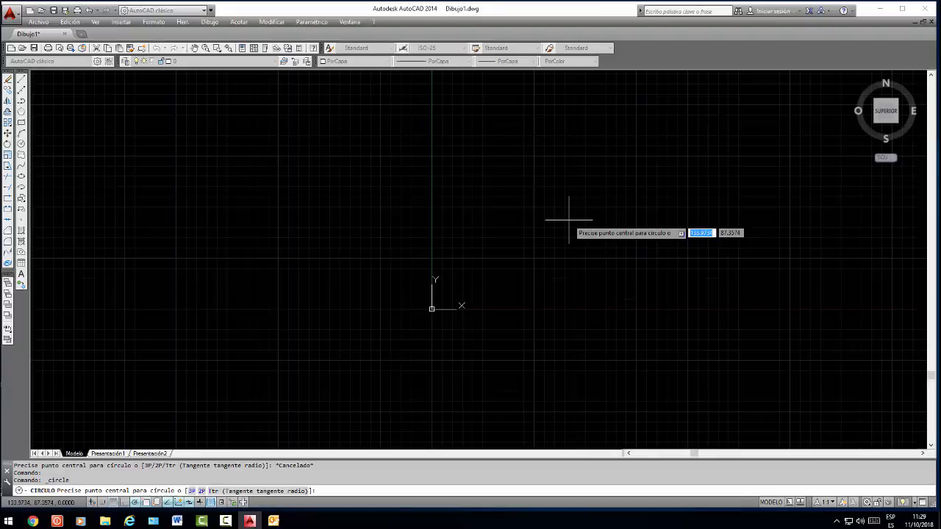
{"action": "left_click", "coordinate": [568, 219]}
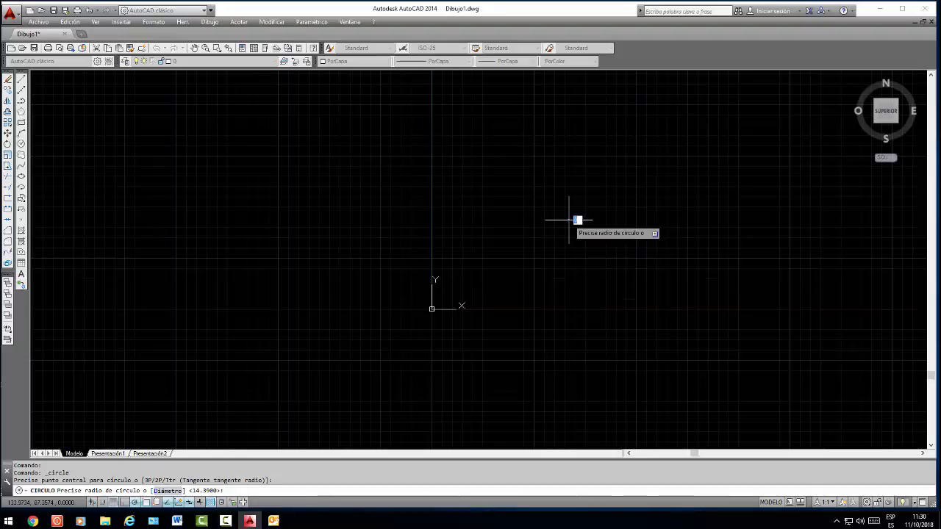
{"action": "type", "text": "15"}
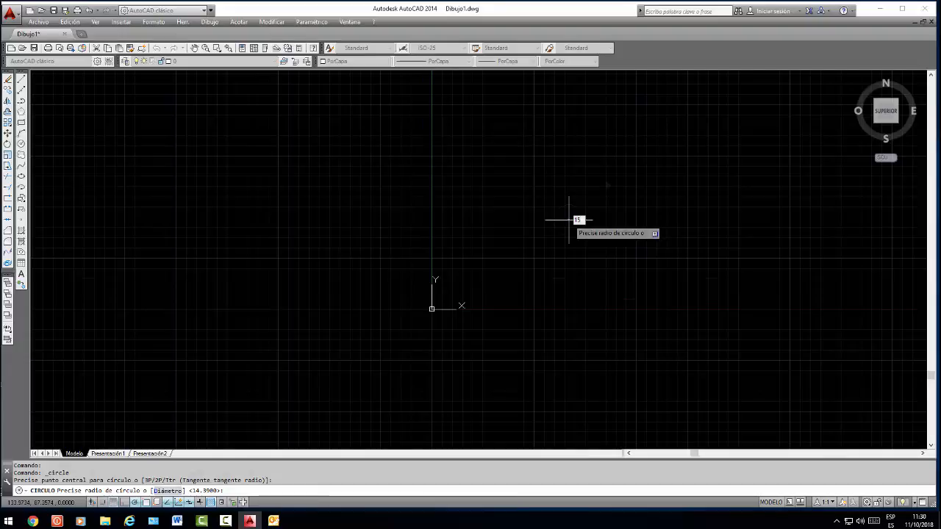
{"action": "key", "text": "Return"}
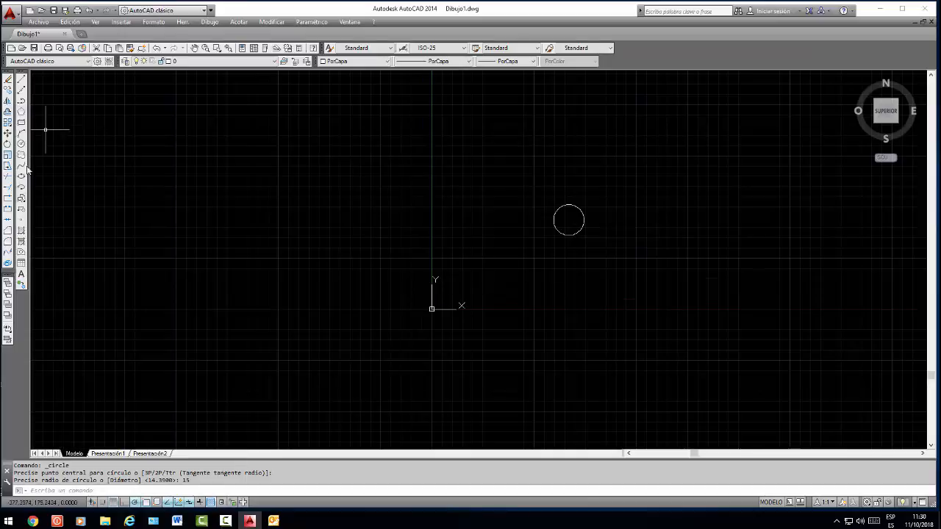
Draw a second circle directly above the first, using the Diámetro option with a diameter of 15
{"action": "left_click", "coordinate": [22, 144]}
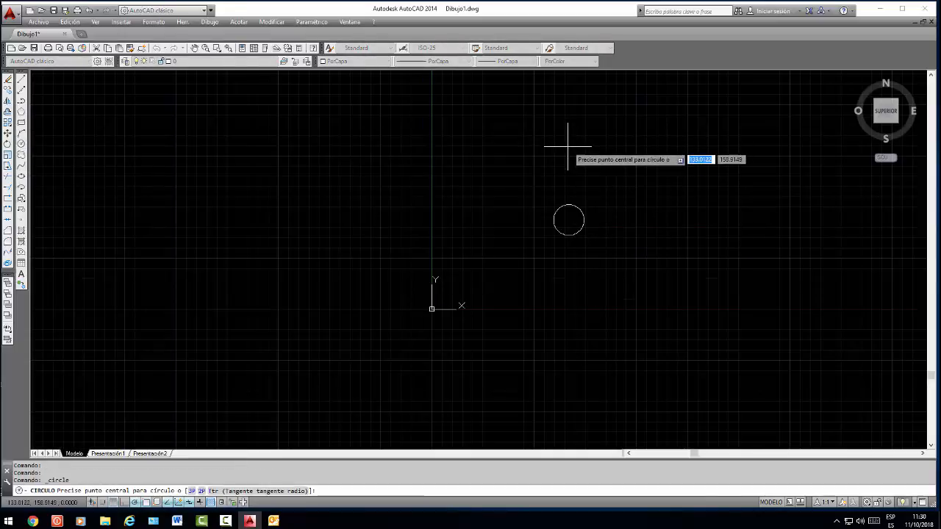
{"action": "left_click", "coordinate": [569, 146]}
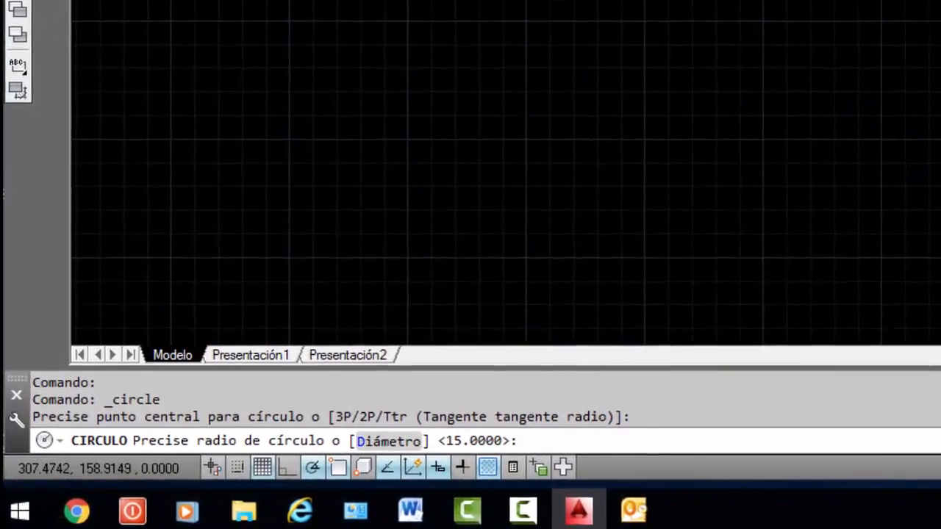
{"action": "type", "text": "d"}
{"action": "key", "text": "Return"}
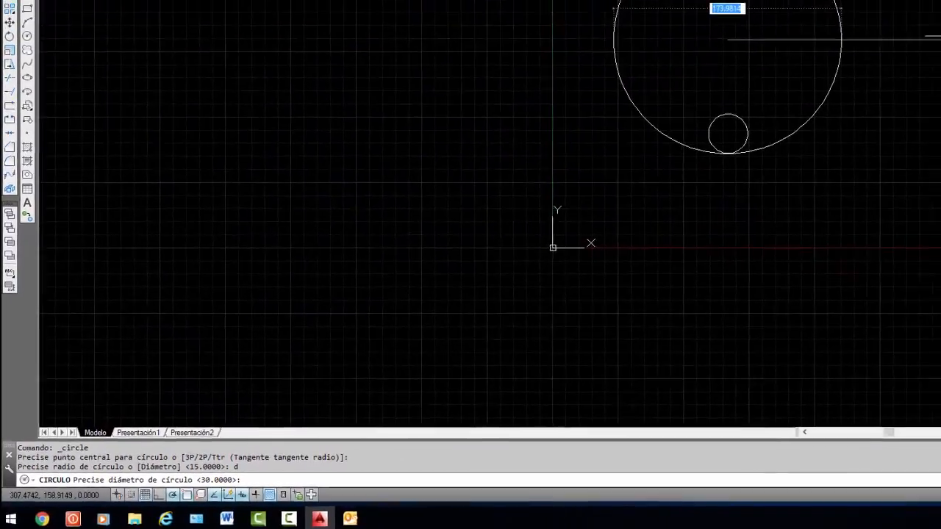
{"action": "type", "text": "15"}
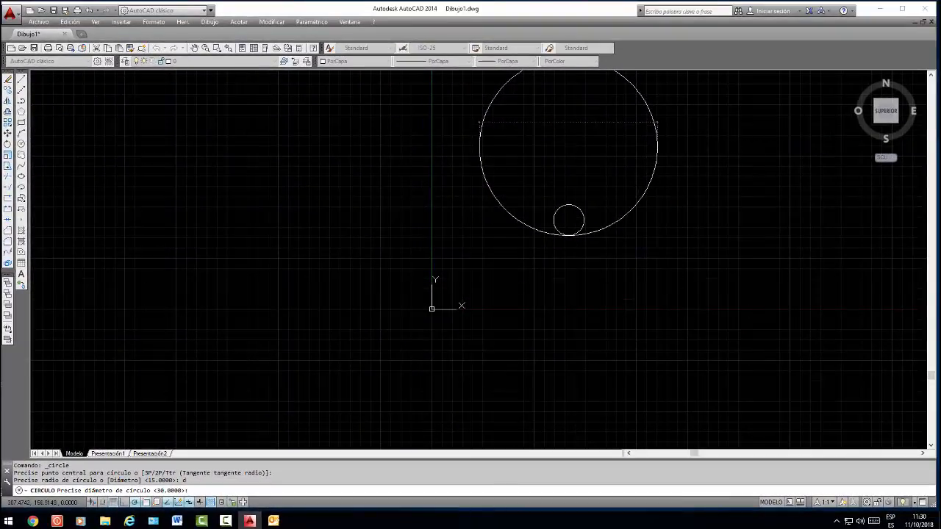
{"action": "key", "text": "Return"}
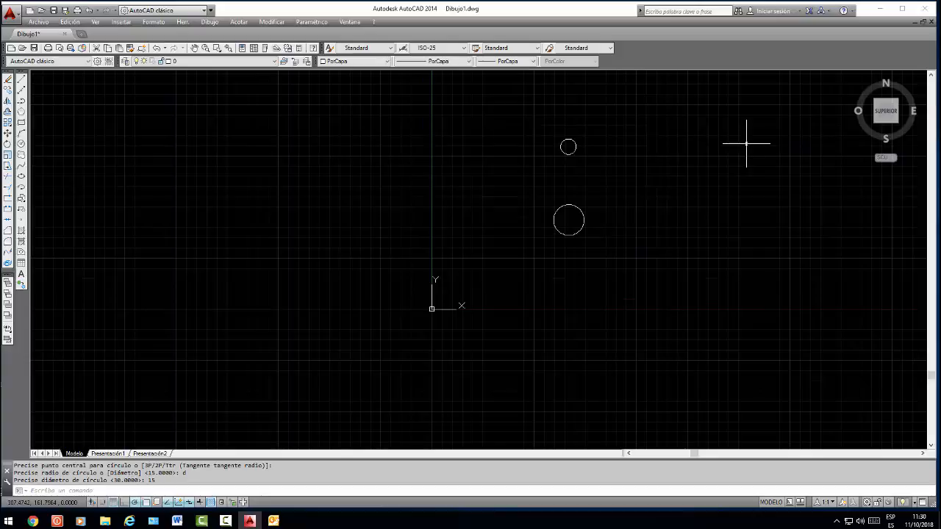
Move the small upper circle inside the larger circle, left of its centre
{"action": "left_click", "coordinate": [567, 141]}
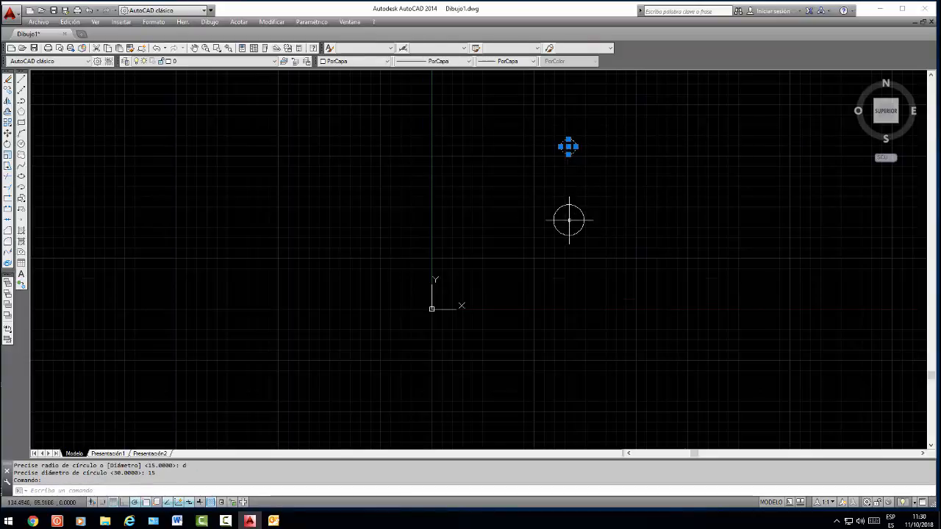
{"action": "left_click_drag", "start_coordinate": [573, 143], "coordinate": [567, 220]}
{"action": "scroll", "coordinate": [568, 221], "scroll_direction": "up", "scroll_amount": 8}
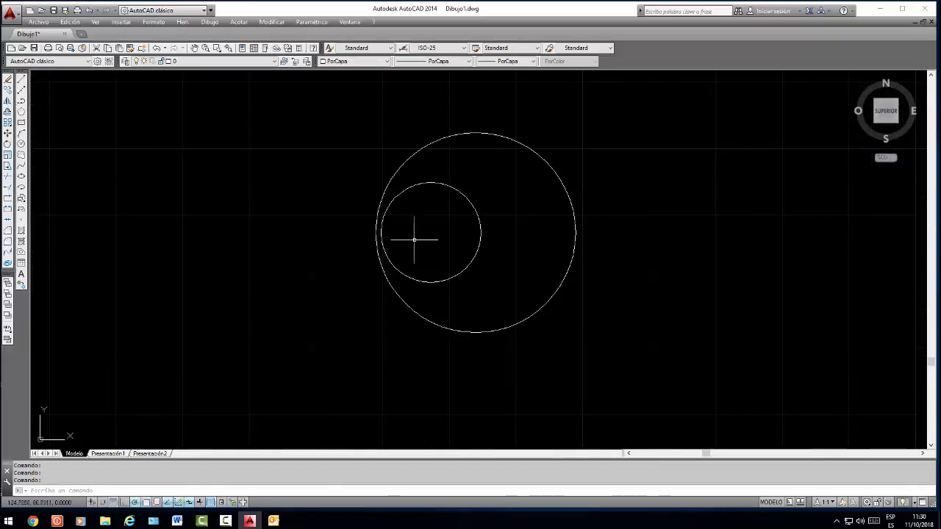
{"action": "scroll", "coordinate": [436, 218], "scroll_direction": "down", "scroll_amount": 4}
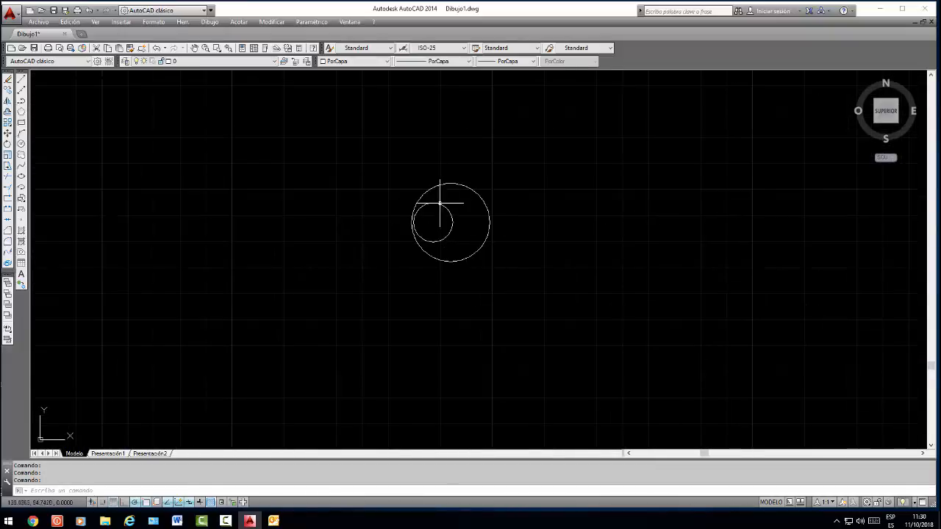
{"action": "scroll", "coordinate": [428, 212], "scroll_direction": "down", "scroll_amount": 2}
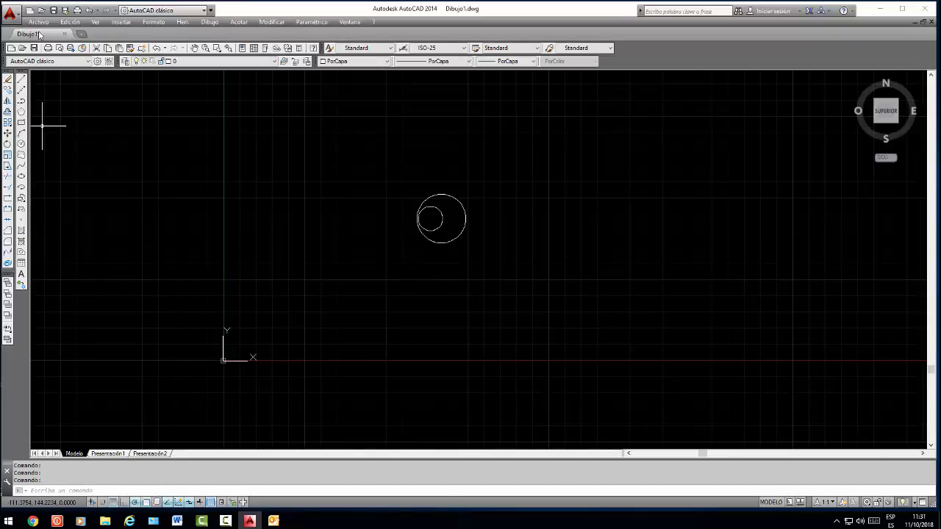
Draw a large circle to the right of the nested circles with the 2P option, placing its diameter endpoints horizontally
{"action": "left_click", "coordinate": [21, 145]}
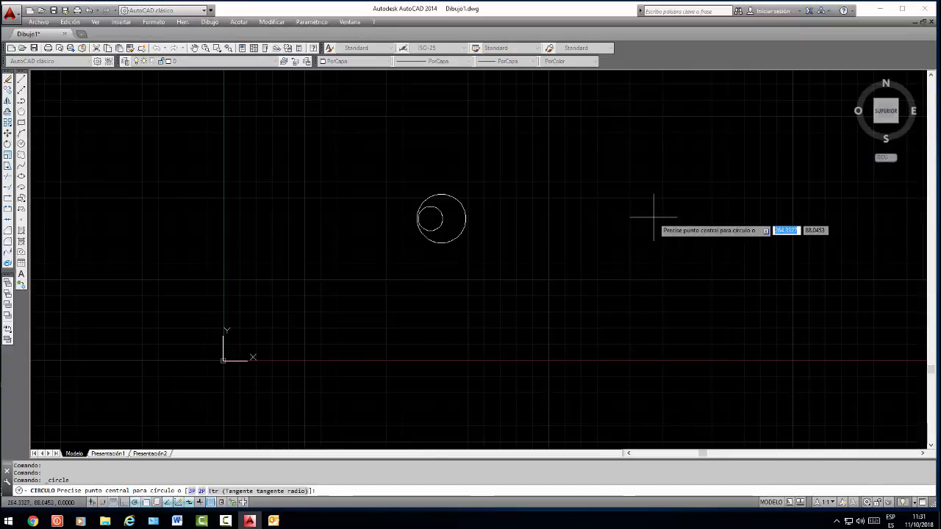
{"action": "type", "text": "2"}
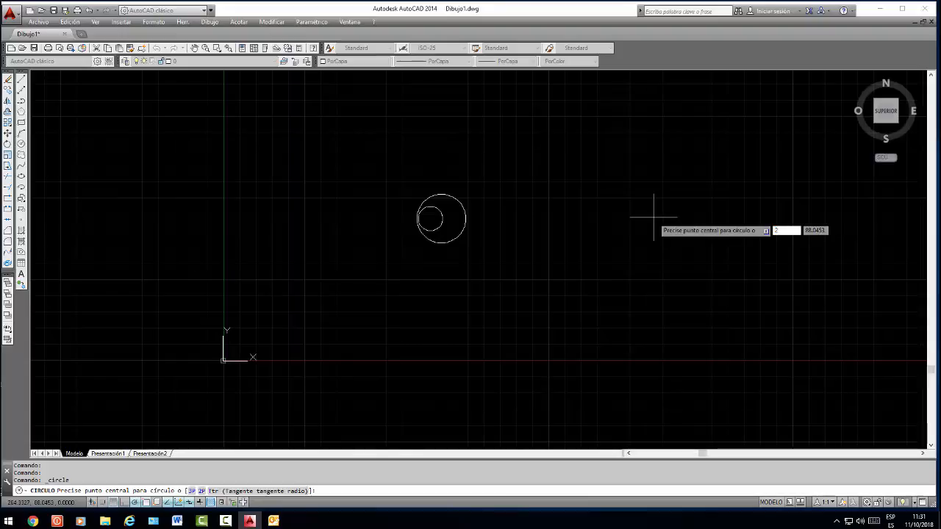
{"action": "type", "text": "p"}
{"action": "key", "text": "Return"}
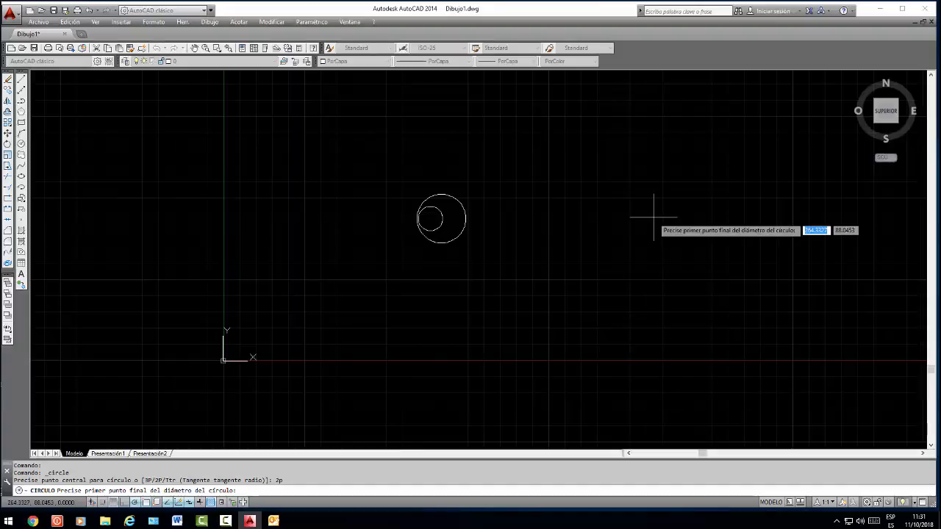
{"action": "left_click", "coordinate": [608, 212]}
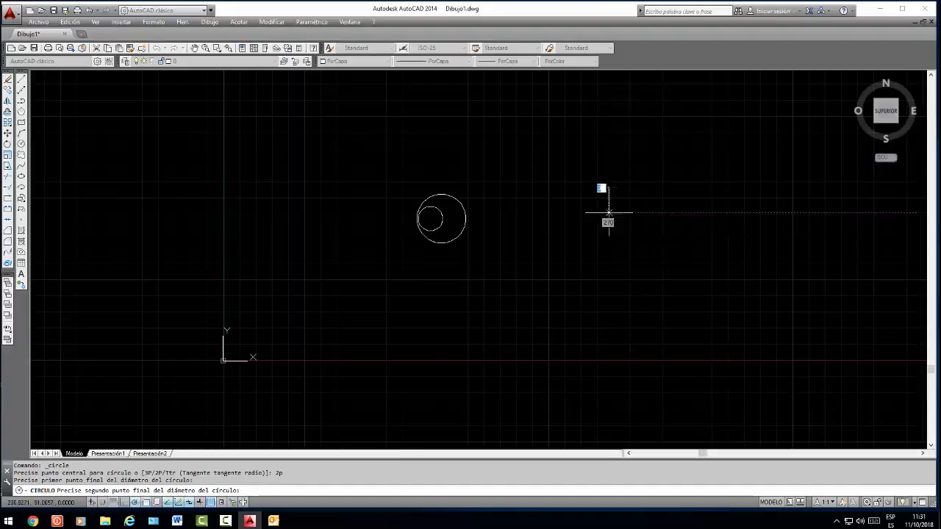
{"action": "left_click", "coordinate": [721, 212]}
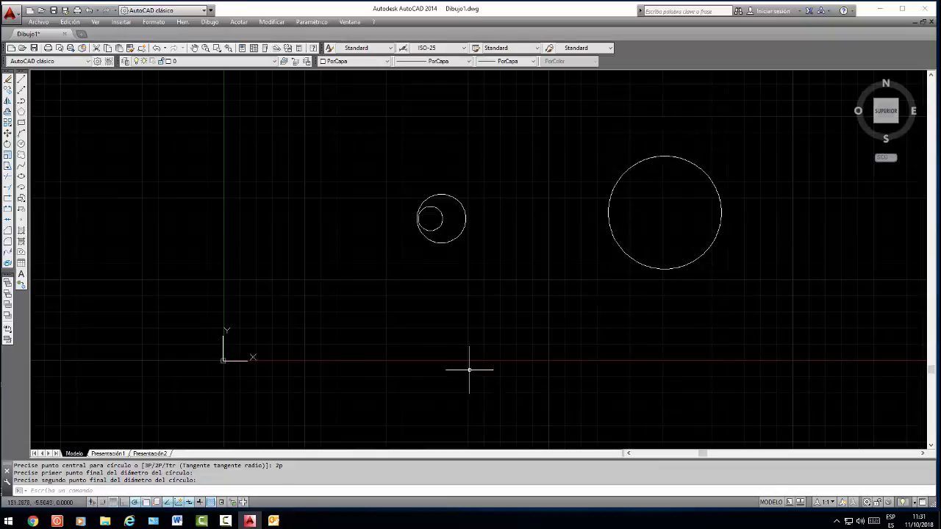
Draw a circle through three points with the 3P option, across the X axis below the nested circles
{"action": "left_click", "coordinate": [21, 143]}
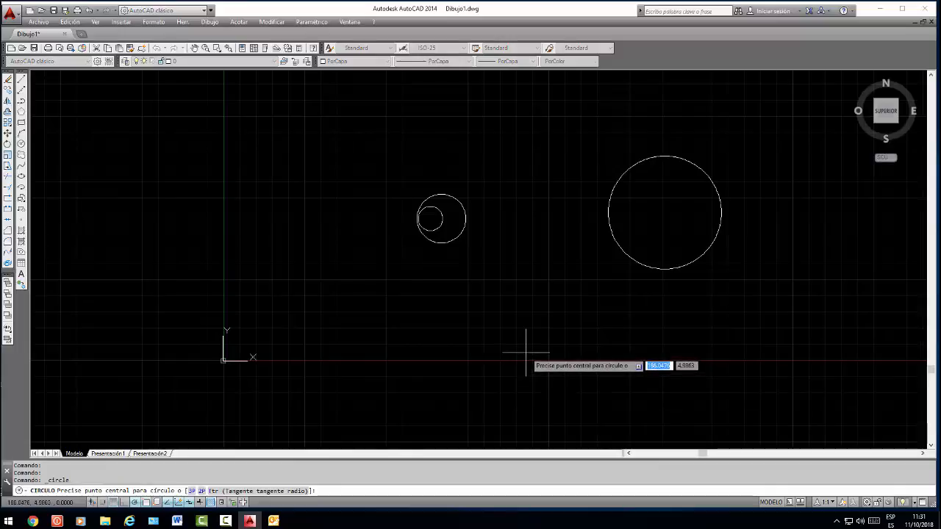
{"action": "type", "text": "3p"}
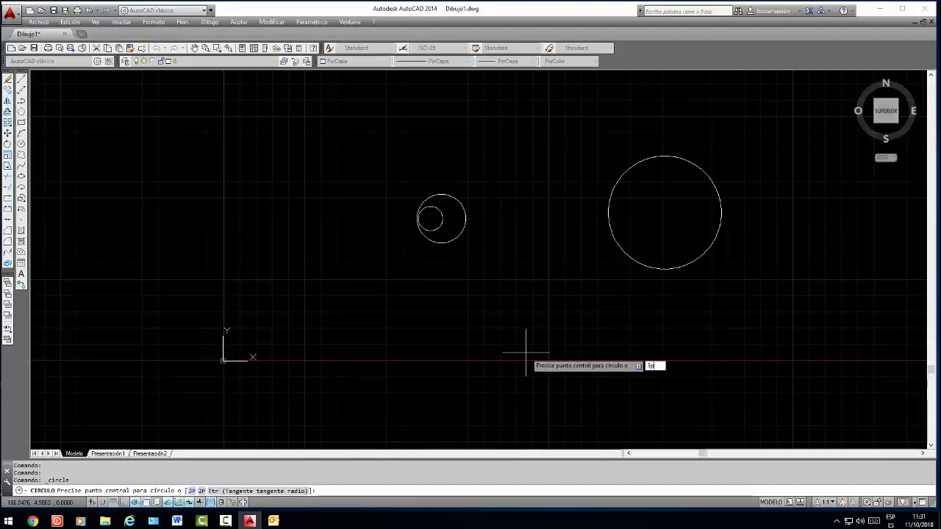
{"action": "key", "text": "Return"}
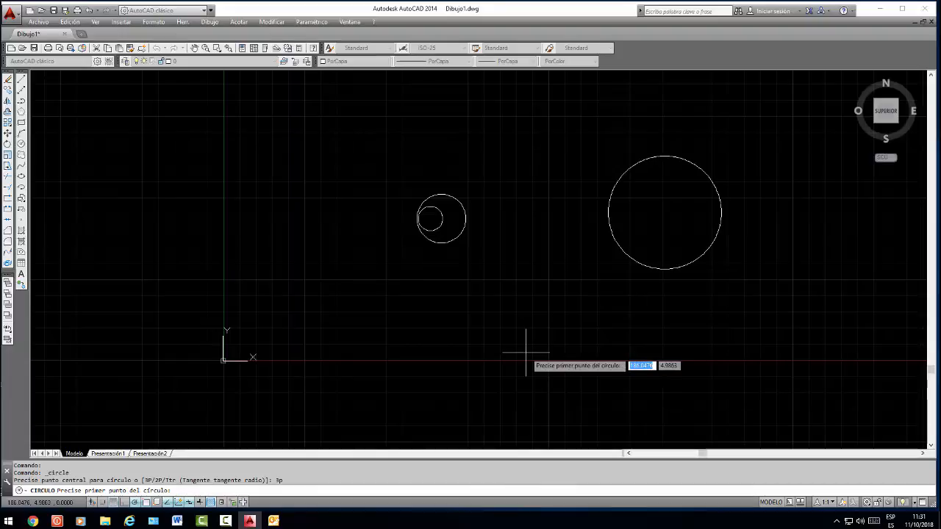
{"action": "left_click", "coordinate": [436, 364]}
{"action": "left_click", "coordinate": [465, 328]}
{"action": "left_click", "coordinate": [522, 378]}
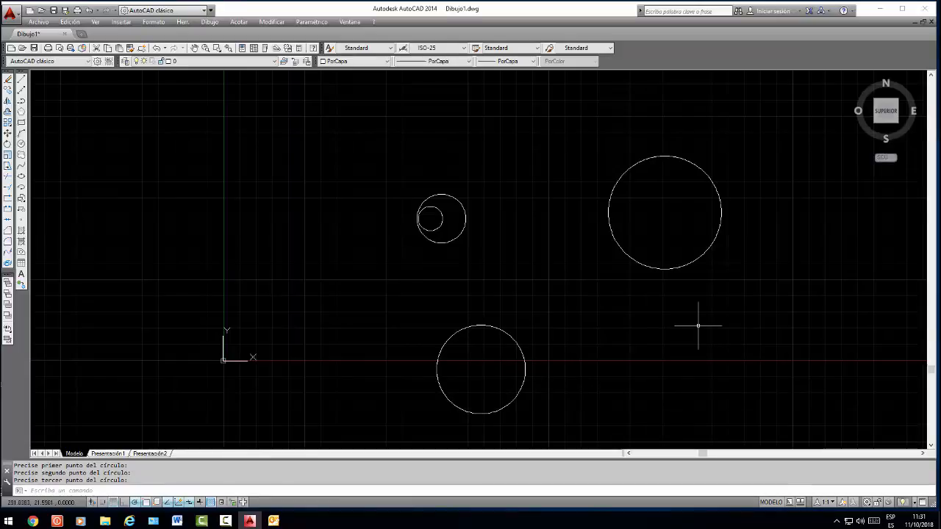
Draw a single line sloping down to the right, from below the nested circles to below the X axis
{"action": "left_click", "coordinate": [22, 88]}
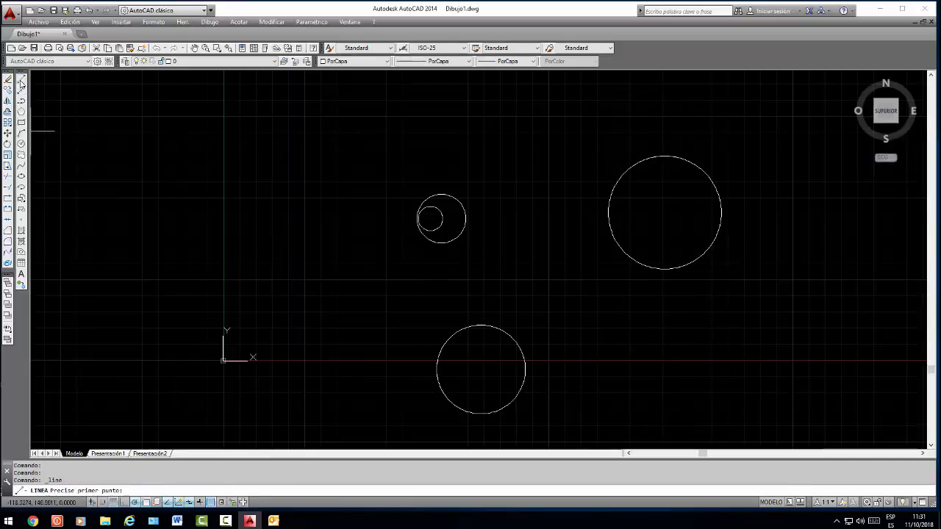
{"action": "left_click", "coordinate": [500, 263]}
{"action": "left_click", "coordinate": [623, 419]}
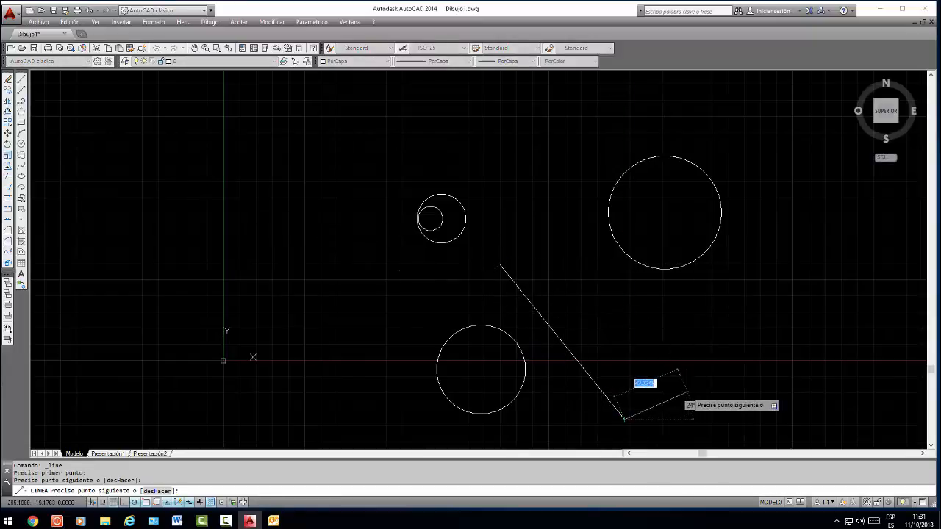
{"action": "key", "text": "Escape"}
{"action": "left_click", "coordinate": [808, 256]}
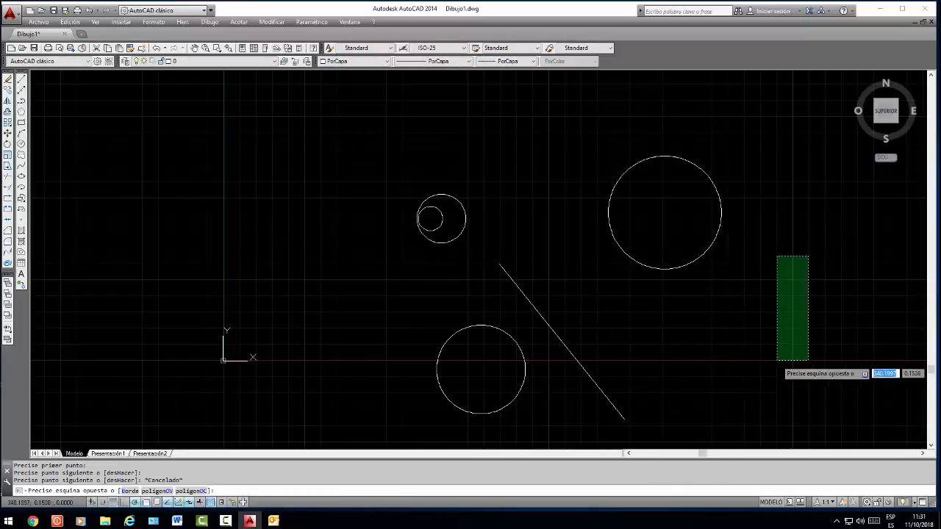
{"action": "key", "text": "Escape"}
Draw a second line opposite the first, sloping down to the left across the X axis to form an open V
{"action": "left_click", "coordinate": [21, 80]}
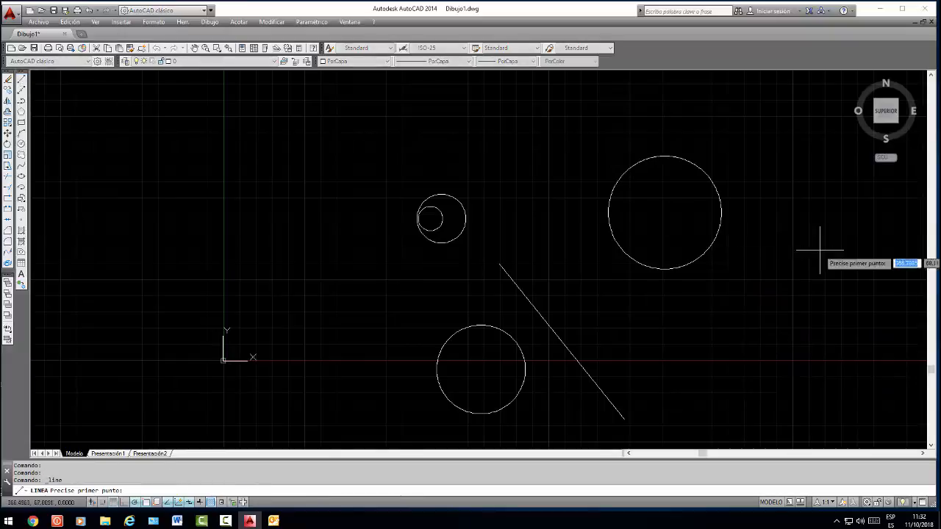
{"action": "left_click", "coordinate": [802, 289]}
{"action": "left_click", "coordinate": [682, 424]}
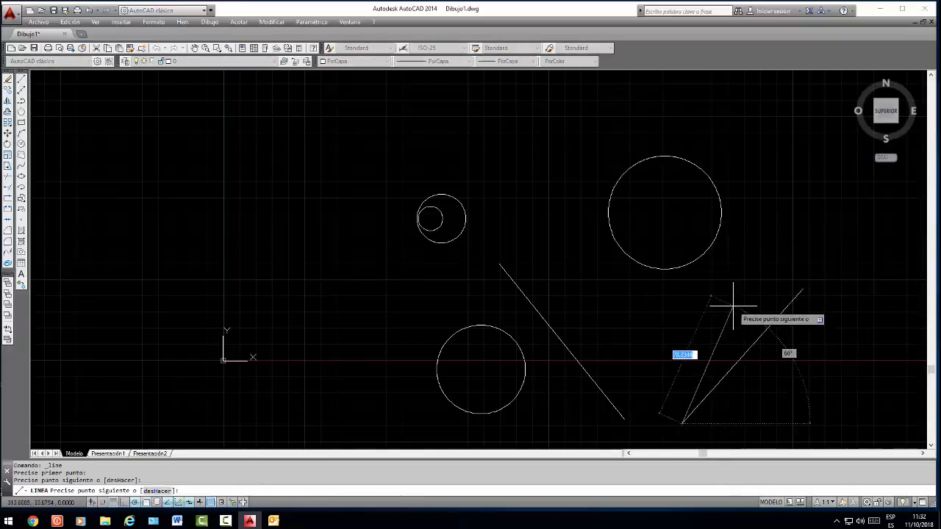
{"action": "key", "text": "Escape"}
Erase the nested circles, the large circle and the circle on the X axis using crossing selections
{"action": "left_click", "coordinate": [765, 131]}
{"action": "left_click", "coordinate": [442, 240]}
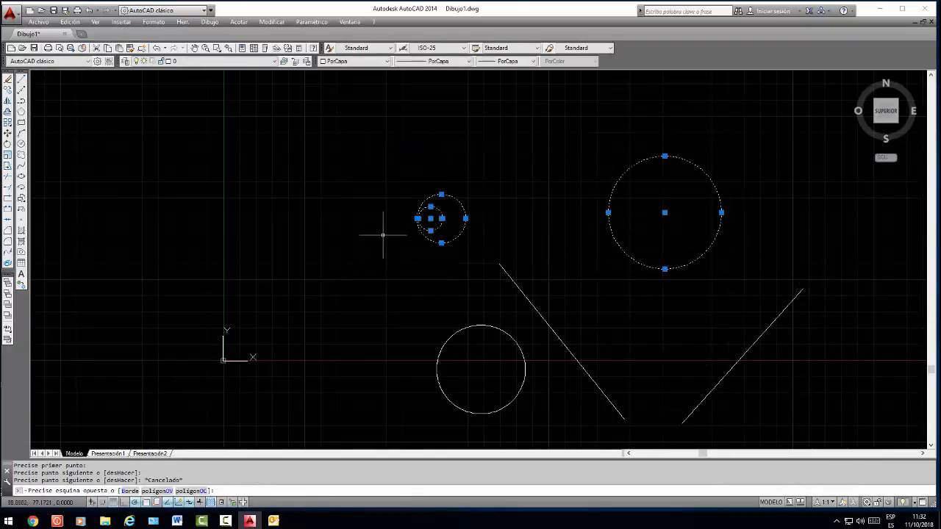
{"action": "key", "text": "Delete"}
{"action": "left_click", "coordinate": [513, 330]}
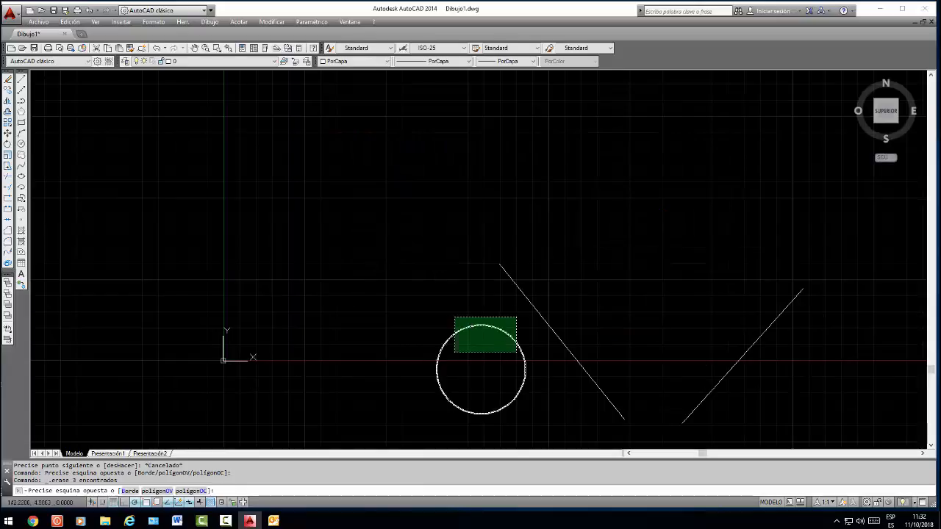
{"action": "left_click", "coordinate": [452, 353]}
{"action": "key", "text": "Delete"}
Draw a circle tangent to both sloping lines with the Ttr option and a radius of 80
{"action": "scroll", "coordinate": [592, 234], "scroll_direction": "down", "scroll_amount": 2}
{"action": "scroll", "coordinate": [625, 271], "scroll_direction": "down", "scroll_amount": 2}
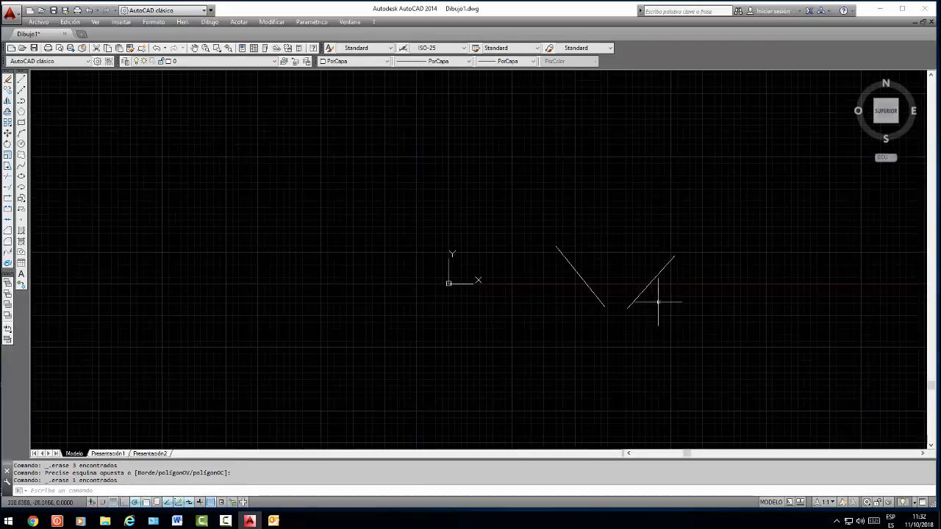
{"action": "scroll", "coordinate": [662, 308], "scroll_direction": "up", "scroll_amount": 4}
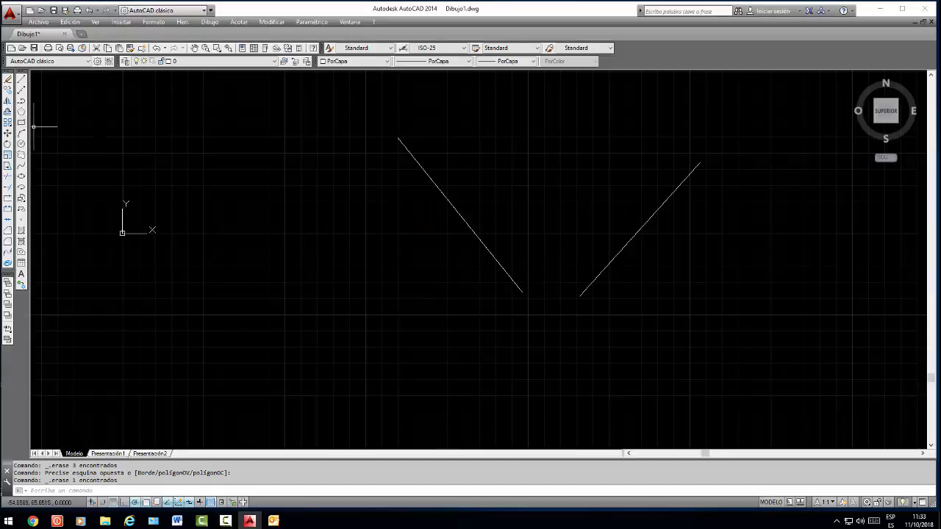
{"action": "left_click", "coordinate": [8, 154]}
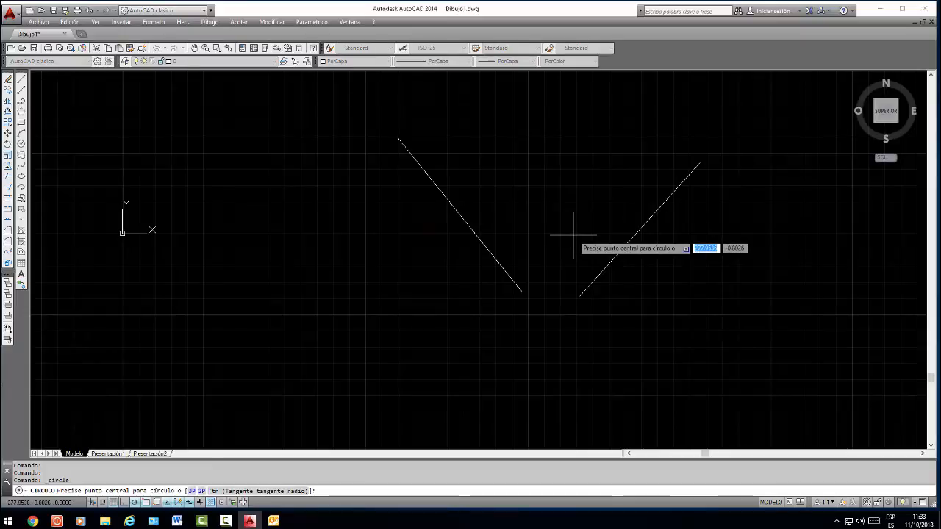
{"action": "type", "text": "ttr"}
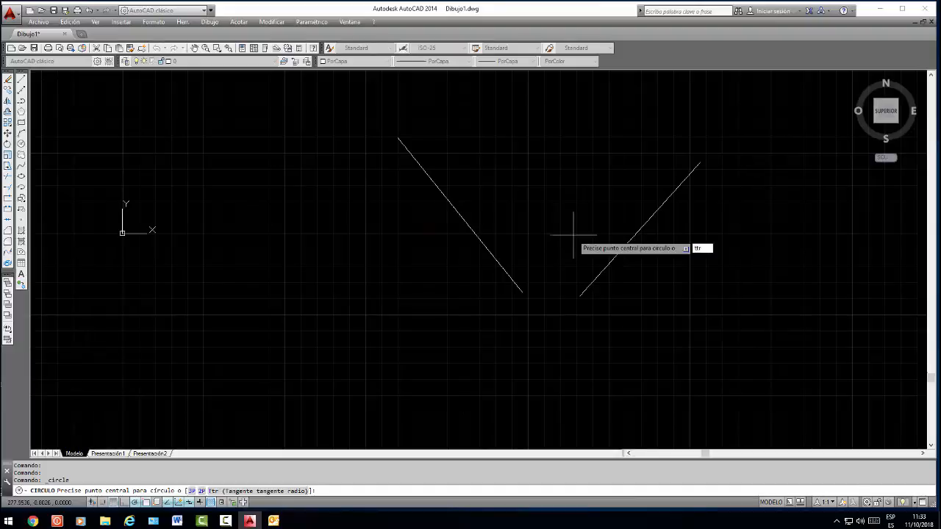
{"action": "key", "text": "Return"}
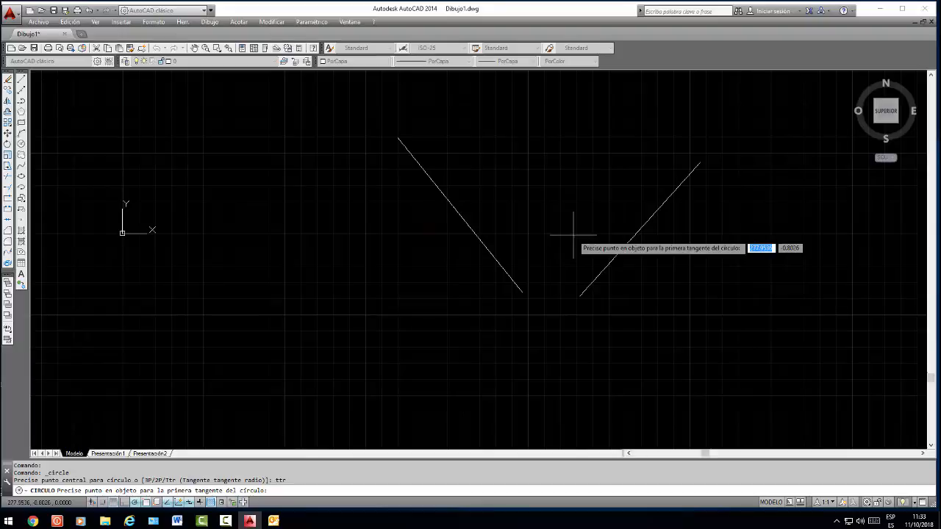
{"action": "left_click", "coordinate": [491, 254]}
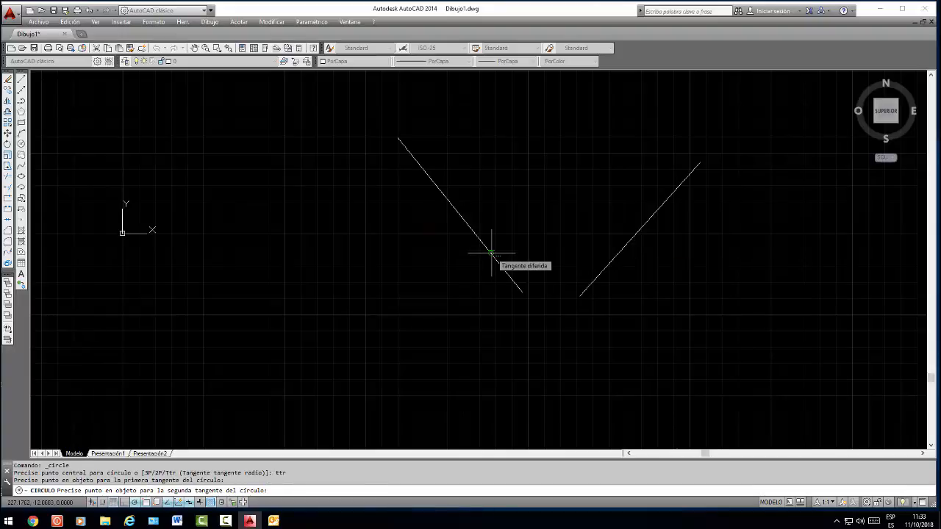
{"action": "left_click", "coordinate": [615, 256]}
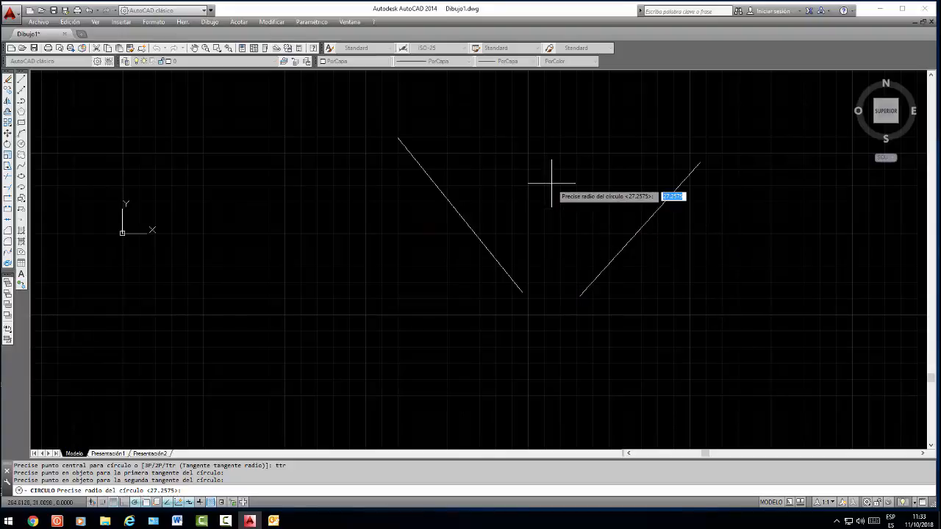
{"action": "type", "text": "80"}
{"action": "key", "text": "Return"}
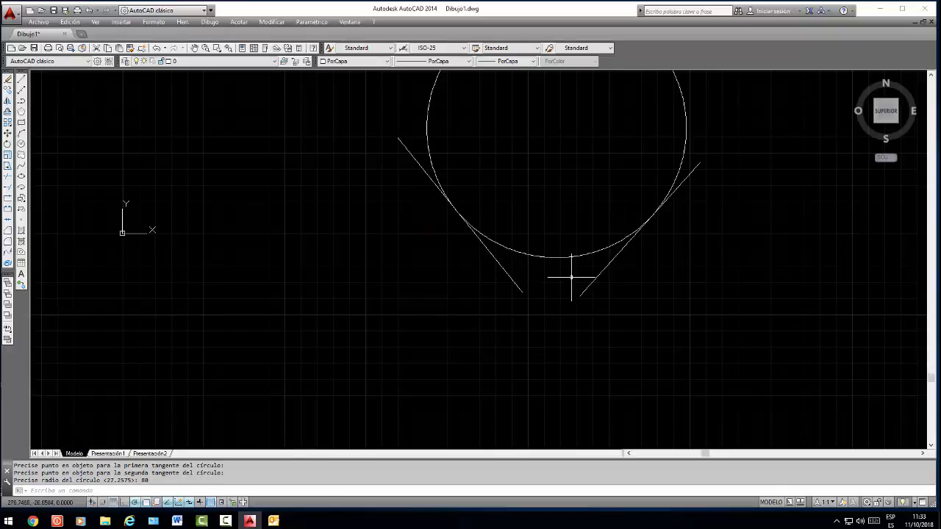
Trim the lower ends of both lines and the circle's upper part at the tangent points, using all objects as cutting edges
{"action": "left_click", "coordinate": [8, 175]}
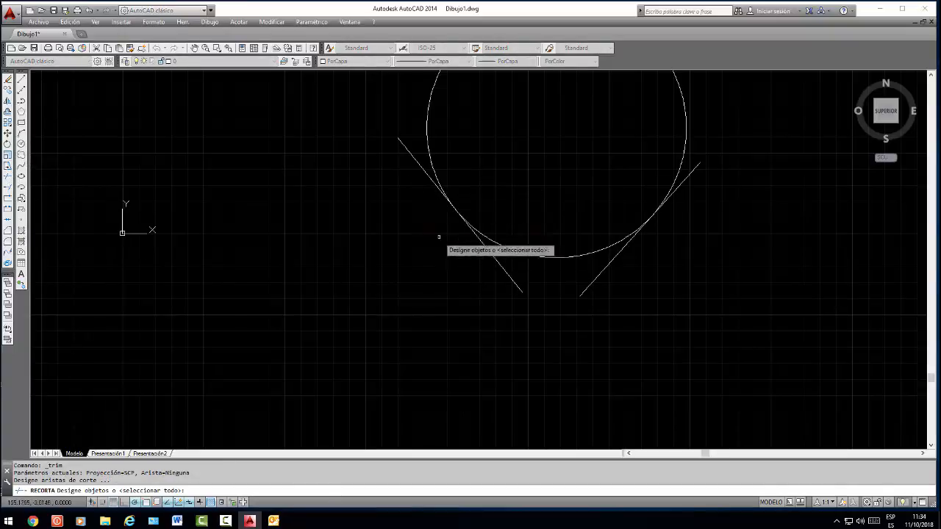
{"action": "key", "text": "Return"}
{"action": "left_click", "coordinate": [490, 252]}
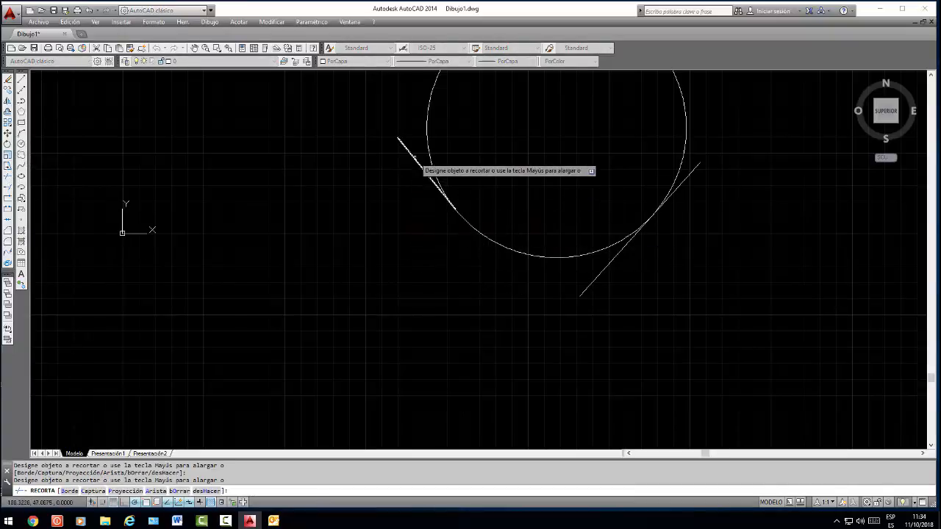
{"action": "left_click", "coordinate": [429, 157]}
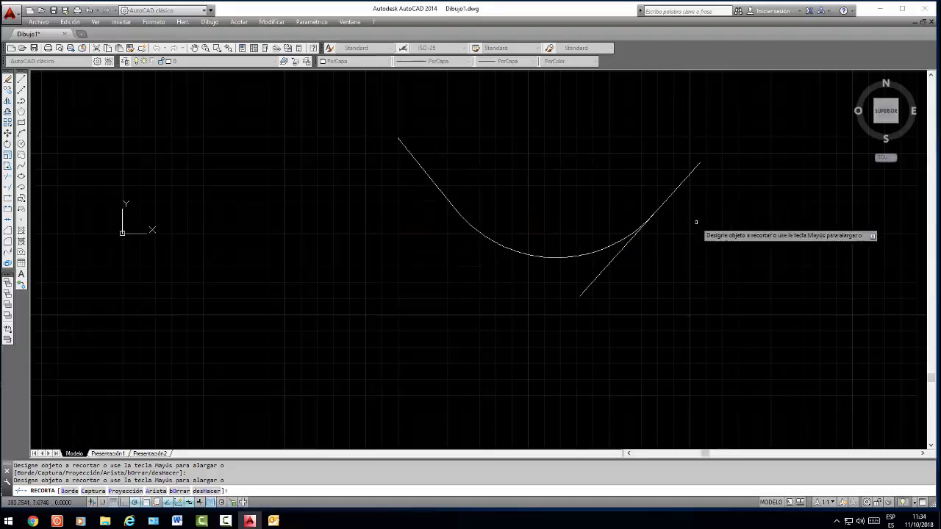
{"action": "left_click", "coordinate": [609, 263]}
{"action": "left_click", "coordinate": [598, 277]}
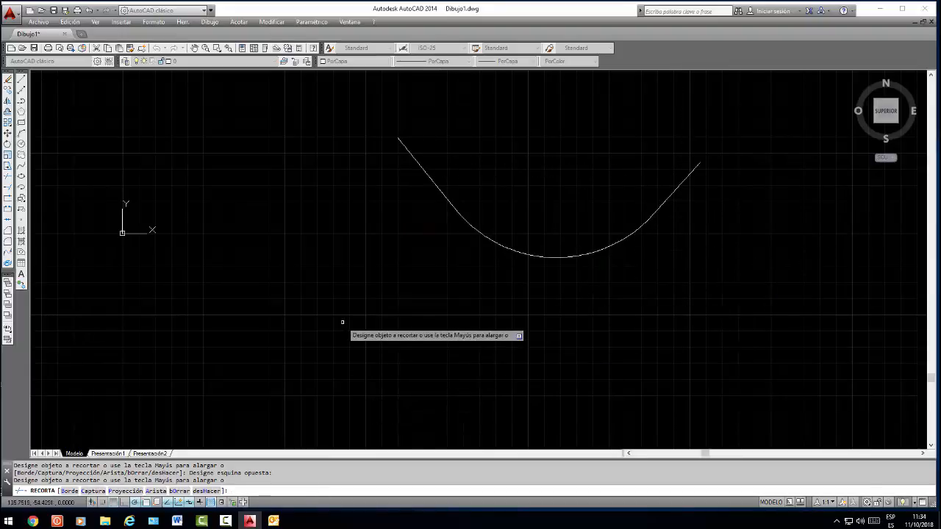
{"action": "key", "text": "Escape"}
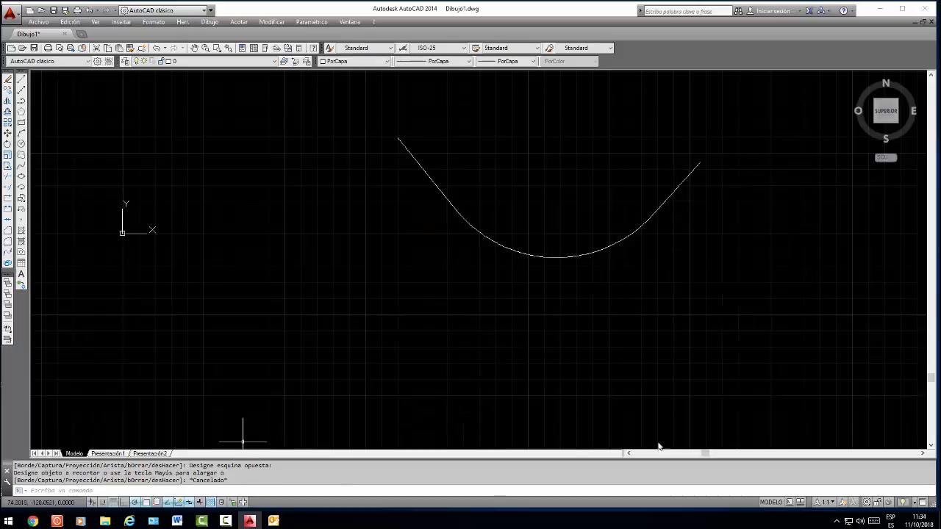
Erase the two lines and the connecting arc together with a crossing selection
{"action": "left_click", "coordinate": [780, 142]}
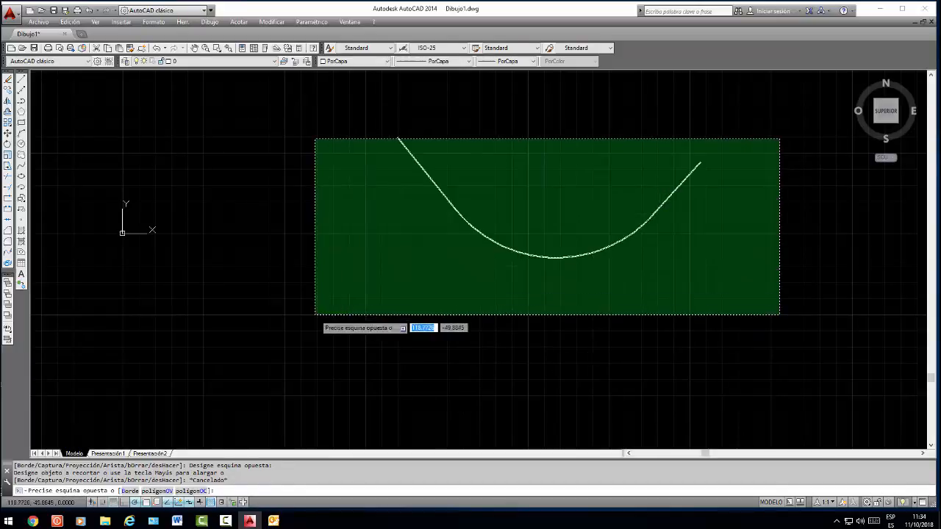
{"action": "left_click", "coordinate": [316, 316]}
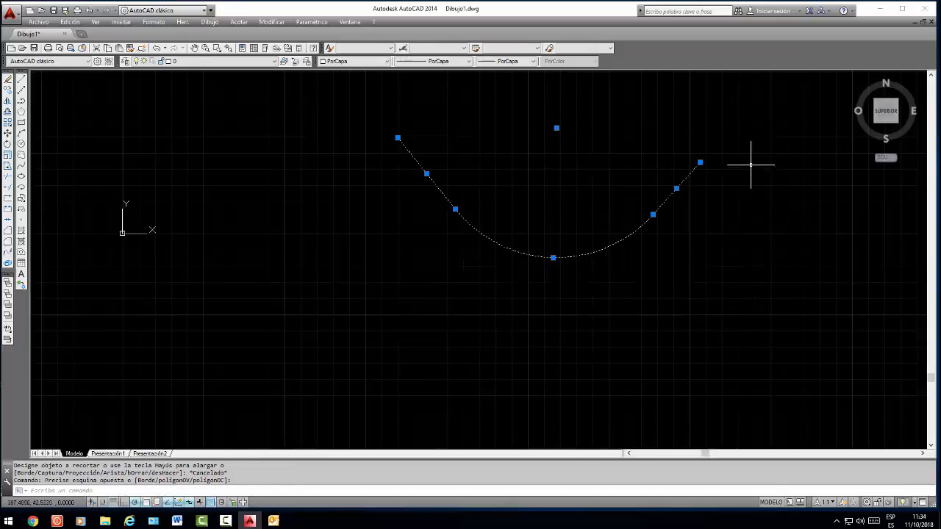
{"action": "key", "text": "Delete"}
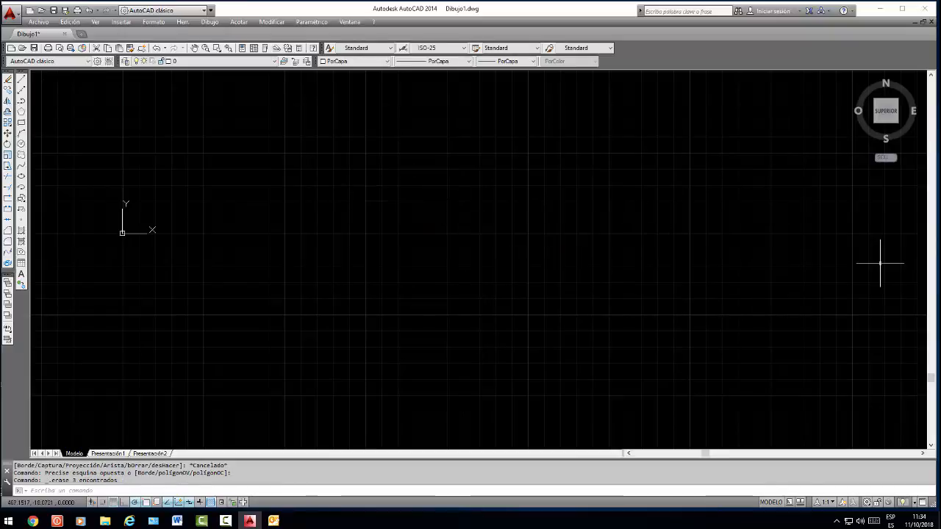
Draw an upward-curving arc through three points from right to left, below the X axis
{"action": "scroll", "coordinate": [342, 151], "scroll_direction": "down", "scroll_amount": 3}
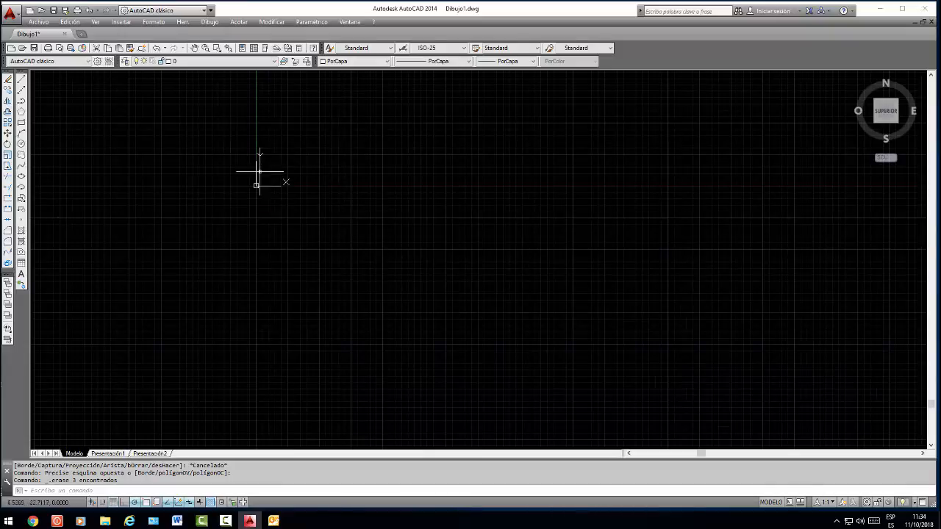
{"action": "left_click", "coordinate": [22, 134]}
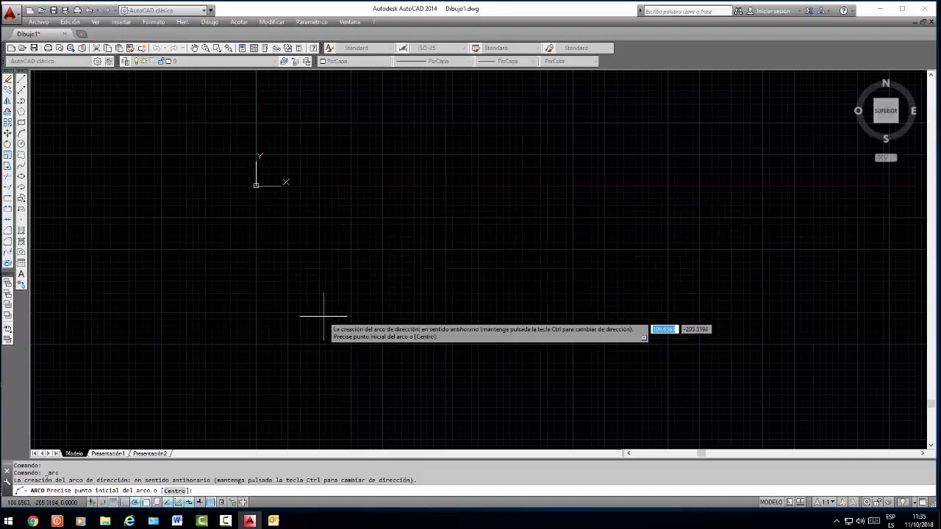
{"action": "left_click", "coordinate": [566, 232]}
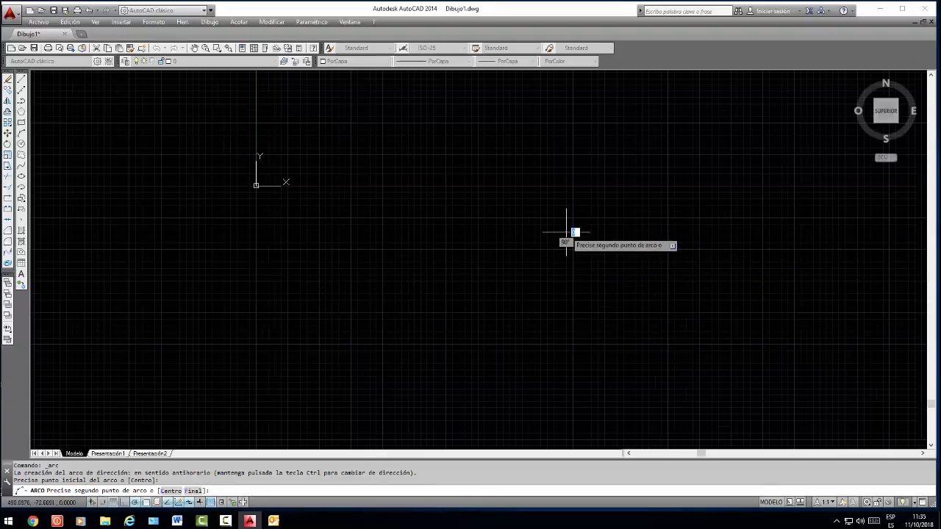
{"action": "left_click", "coordinate": [469, 196]}
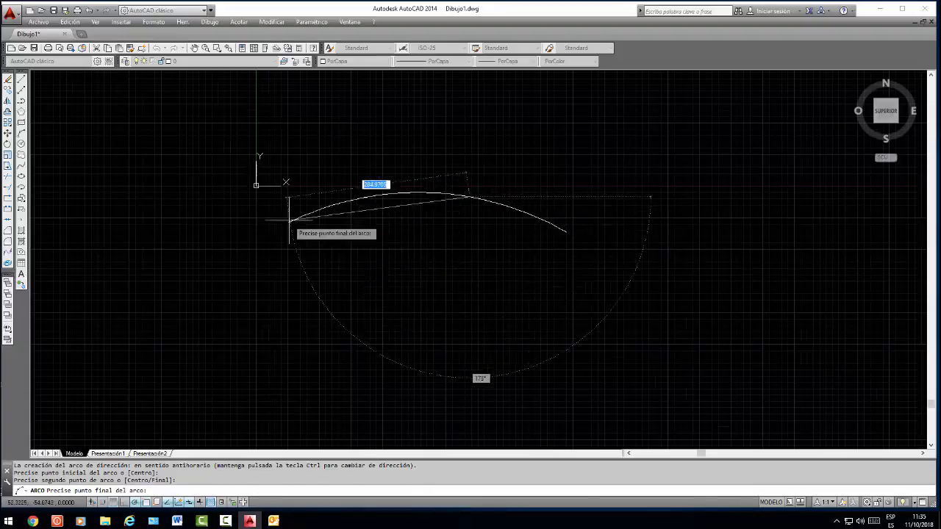
{"action": "left_click", "coordinate": [322, 274]}
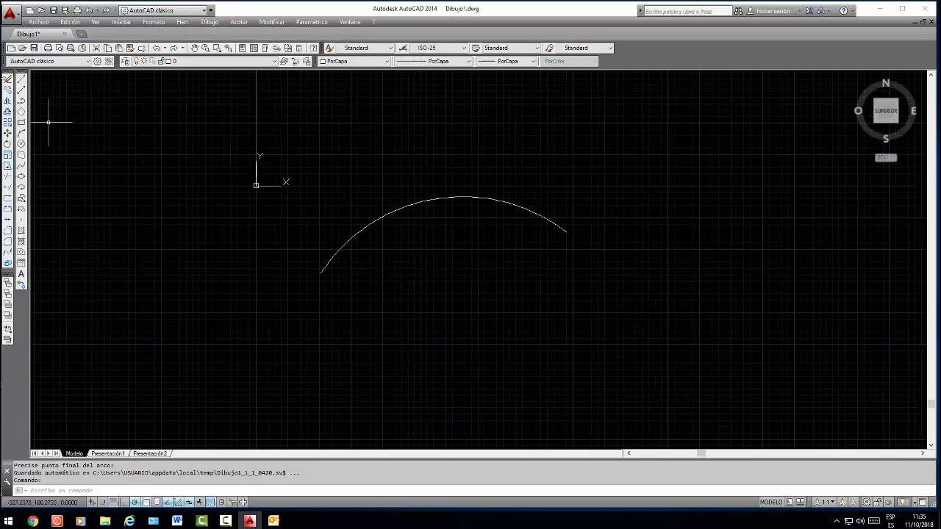
Draw a larger arc starting right of the first, using the Final option to set the end point and then the centre between both ends
{"action": "left_click", "coordinate": [22, 132]}
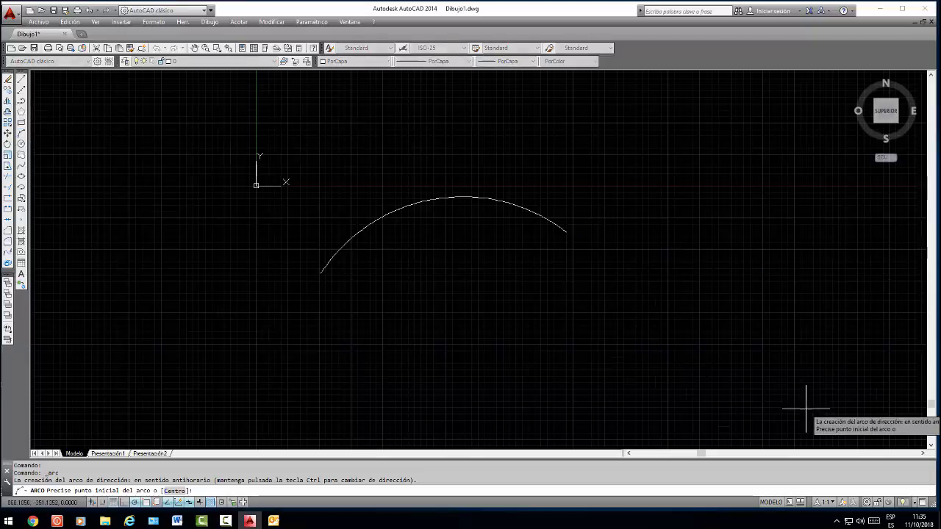
{"action": "left_click", "coordinate": [756, 228]}
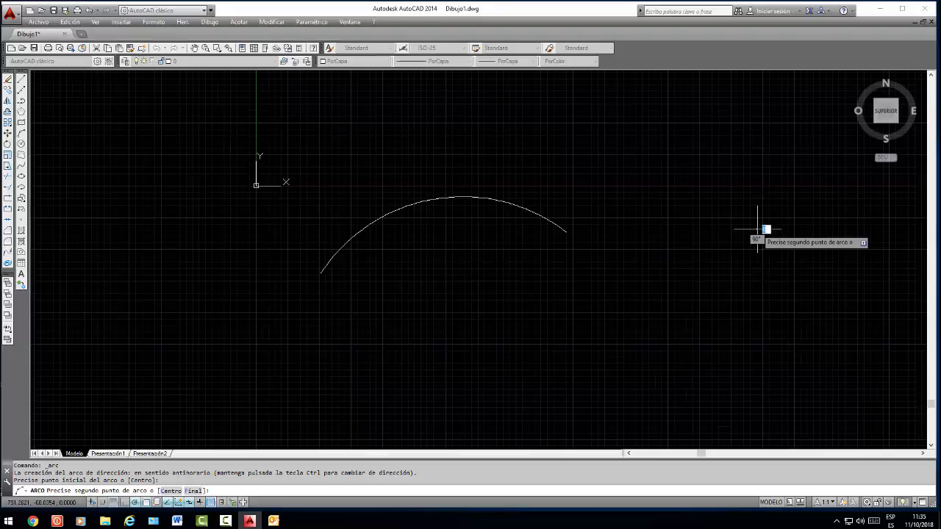
{"action": "type", "text": "f"}
{"action": "key", "text": "Return"}
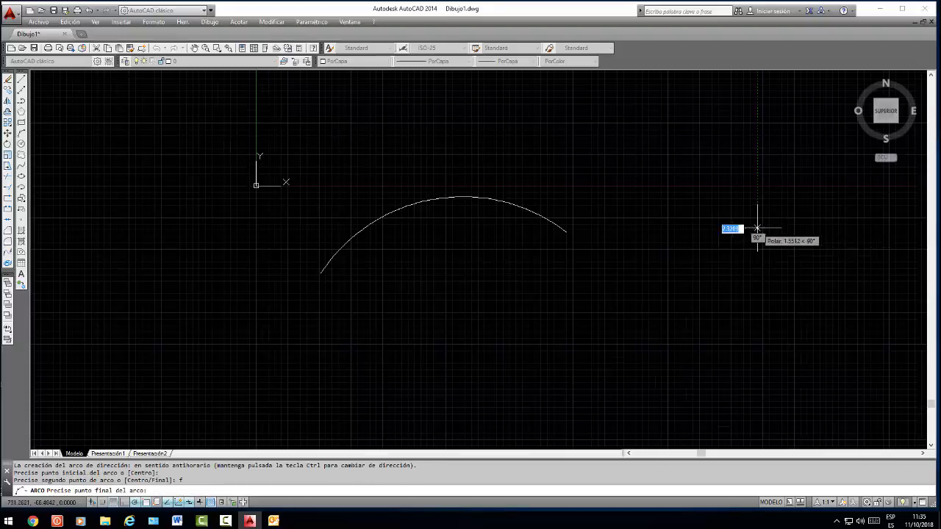
{"action": "left_click", "coordinate": [528, 299]}
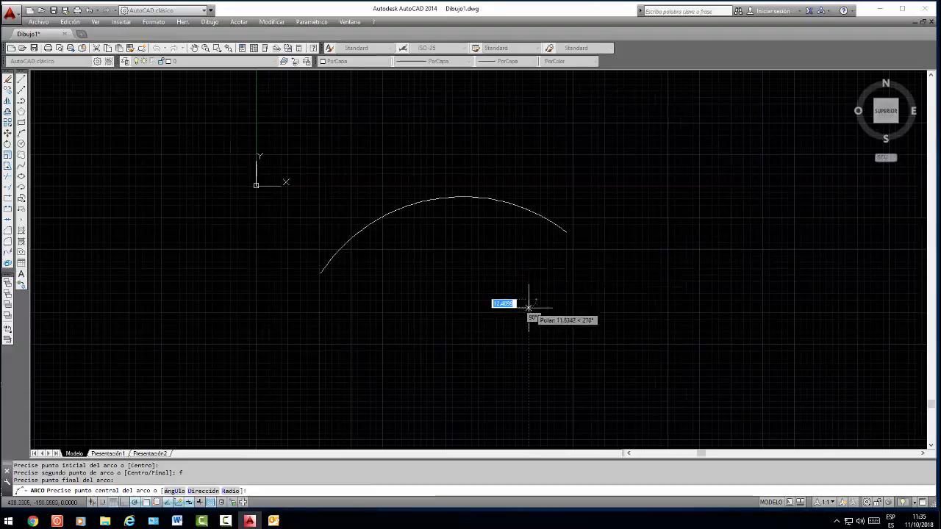
{"action": "left_click", "coordinate": [569, 300]}
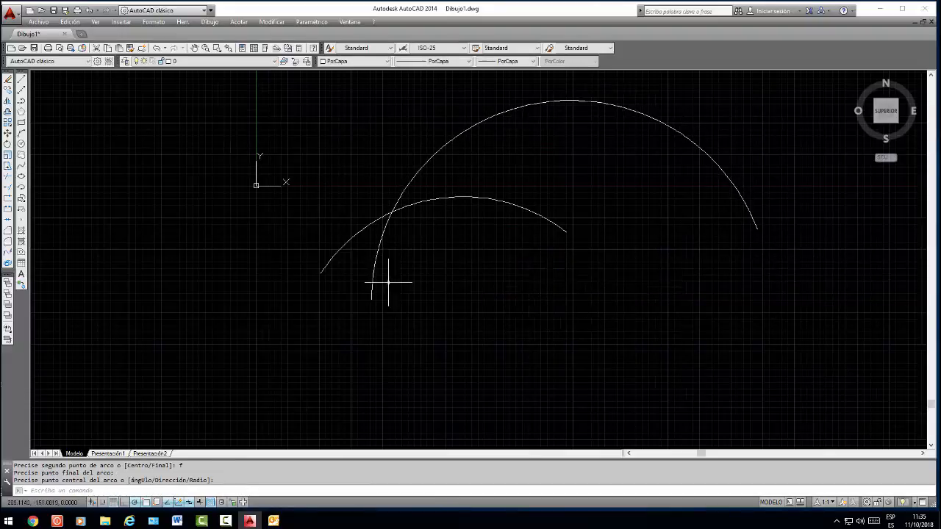
Erase the larger arc and then the three-point arc, each with a crossing selection
{"action": "left_click", "coordinate": [771, 146]}
{"action": "left_click", "coordinate": [669, 163]}
{"action": "key", "text": "Delete"}
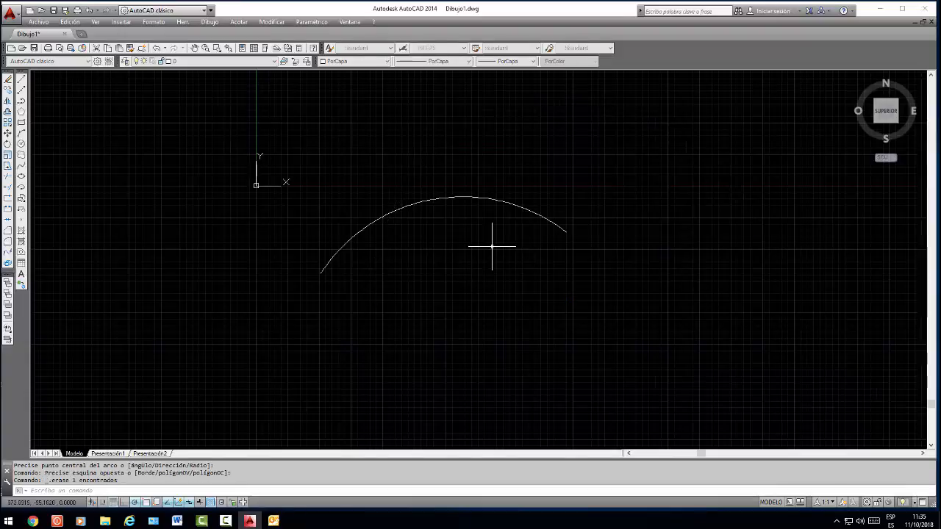
{"action": "left_click", "coordinate": [548, 164]}
{"action": "left_click", "coordinate": [454, 252]}
{"action": "key", "text": "Delete"}
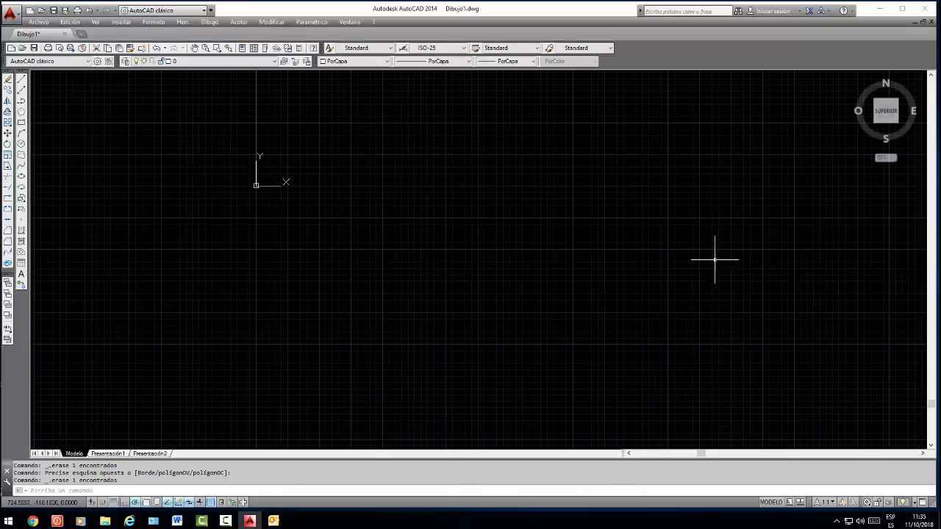
{"action": "scroll", "coordinate": [708, 257], "scroll_direction": "down", "scroll_amount": 2}
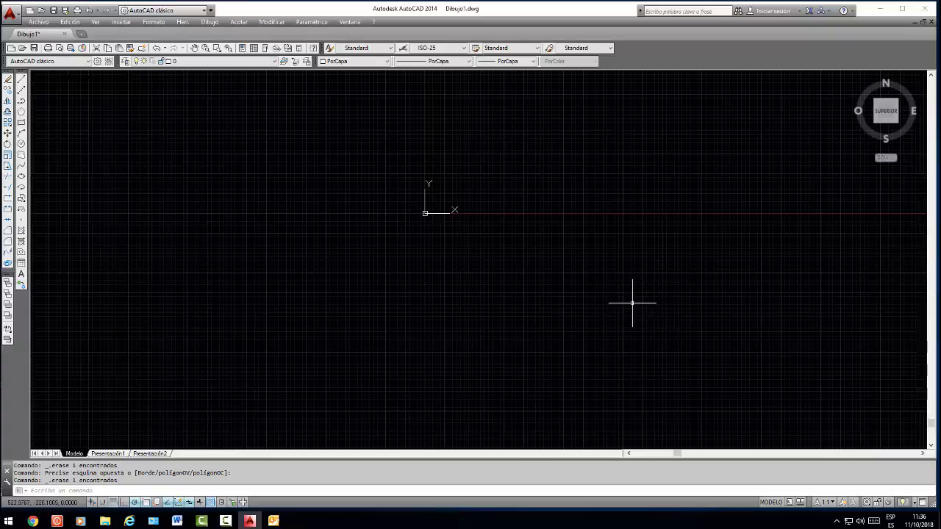
{"action": "scroll", "coordinate": [632, 302], "scroll_direction": "down", "scroll_amount": 3}
{"action": "scroll", "coordinate": [636, 303], "scroll_direction": "up", "scroll_amount": 3}
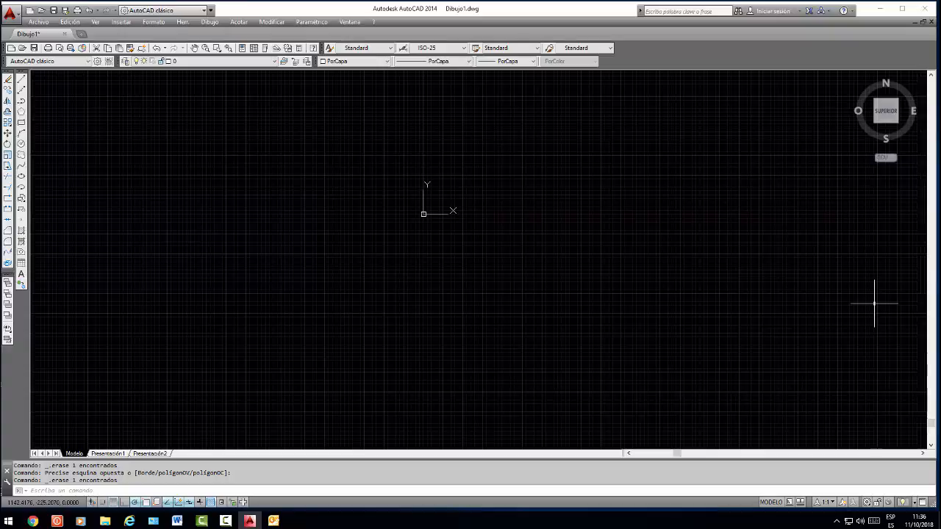
{"action": "scroll", "coordinate": [565, 244], "scroll_direction": "up", "scroll_amount": 1}
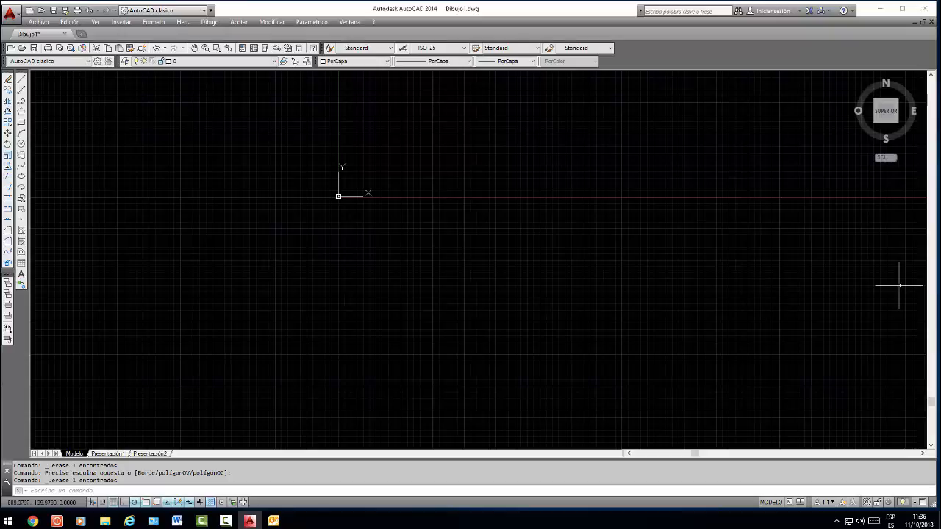
Draw a 10-sided polygon with the Lado option, entering 500 for the first edge endpoint and making the edge about 316 units long at 23°
{"action": "left_click", "coordinate": [21, 112]}
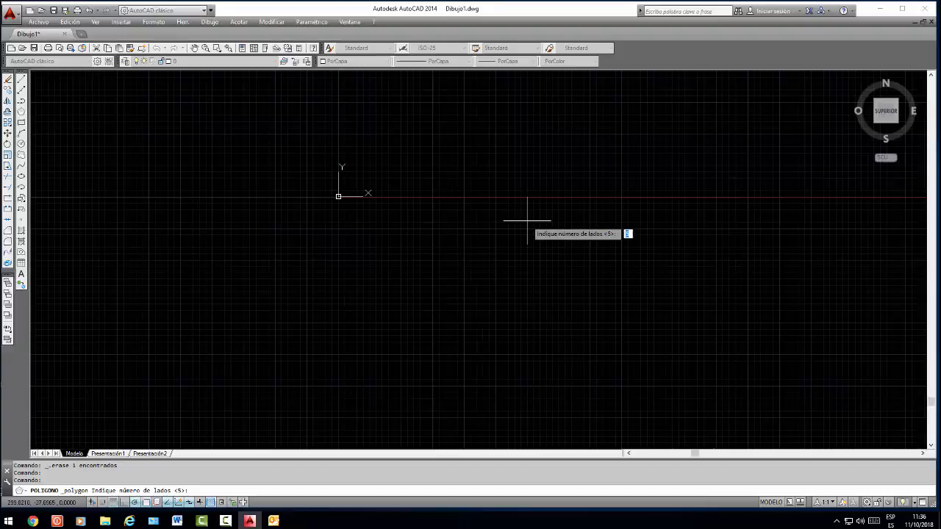
{"action": "type", "text": "10"}
{"action": "key", "text": "Return"}
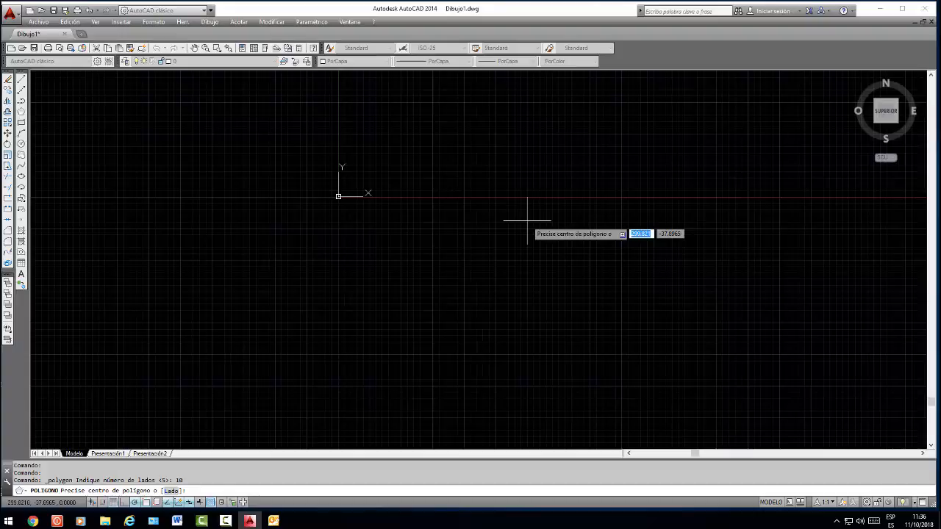
{"action": "type", "text": "l"}
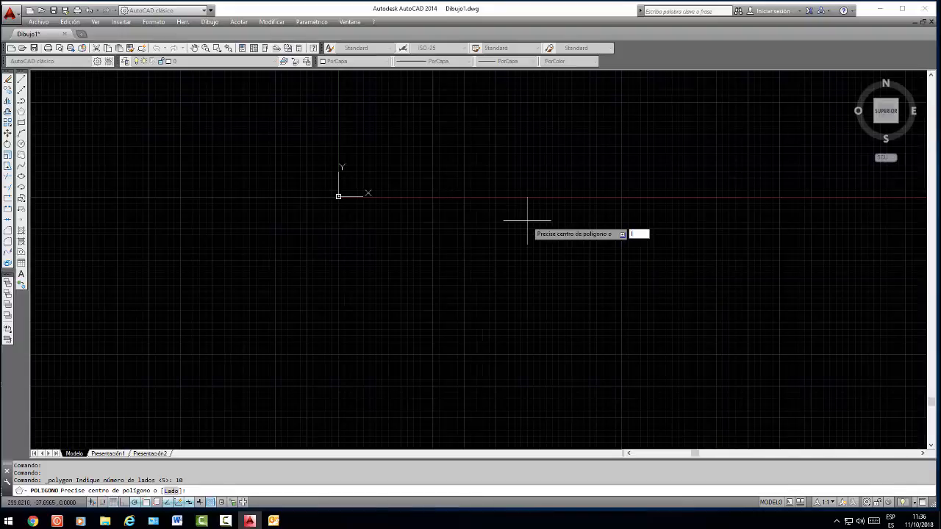
{"action": "key", "text": "Return"}
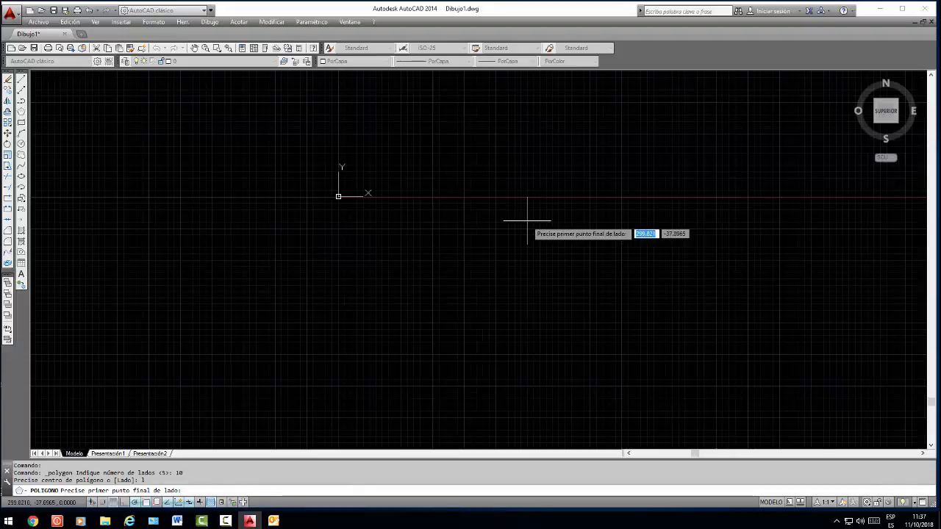
{"action": "type", "text": "500"}
{"action": "key", "text": "Return"}
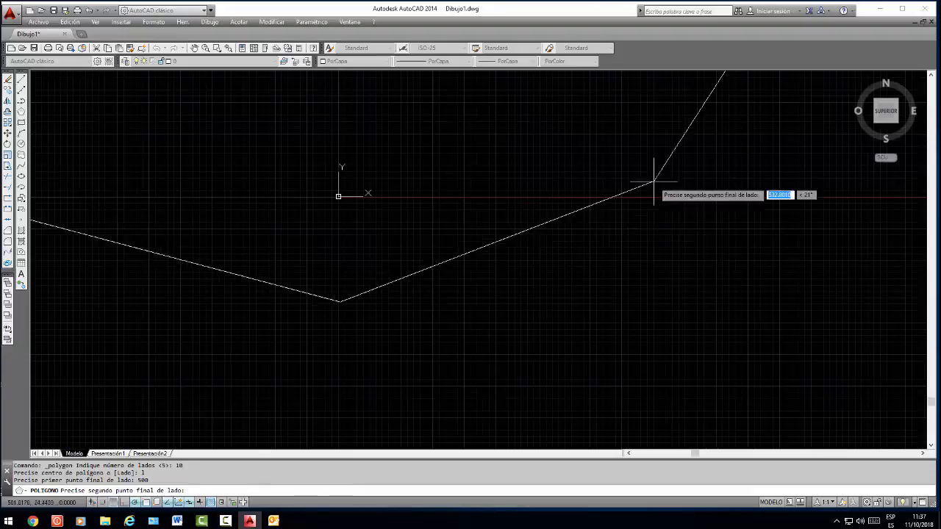
{"action": "left_click", "coordinate": [524, 224]}
{"action": "scroll", "coordinate": [683, 267], "scroll_direction": "down", "scroll_amount": 5}
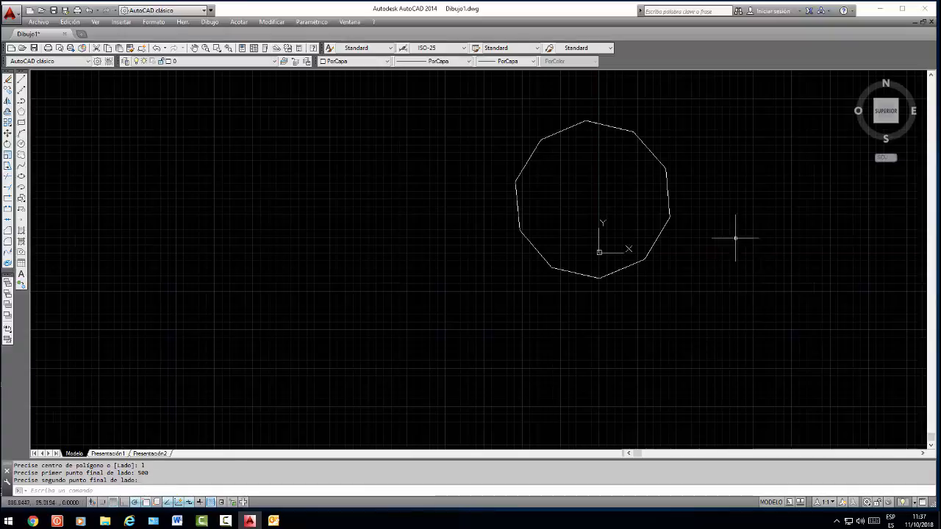
{"action": "scroll", "coordinate": [282, 256], "scroll_direction": "down", "scroll_amount": 1}
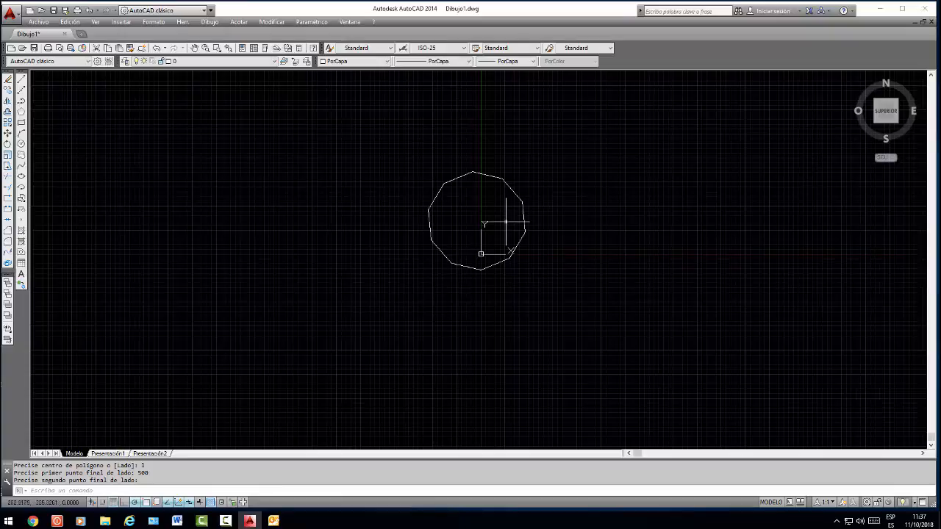
Try moving the whole polygon up and to the right of the origin as a single object, and undo the move
{"action": "left_click", "coordinate": [508, 184]}
{"action": "left_click_drag", "start_coordinate": [508, 184], "coordinate": [637, 154]}
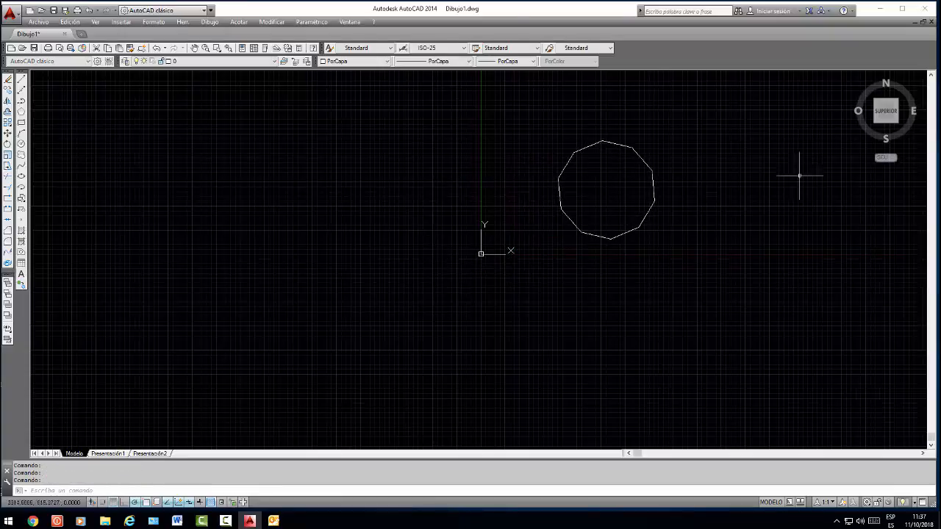
{"action": "left_click", "coordinate": [618, 144]}
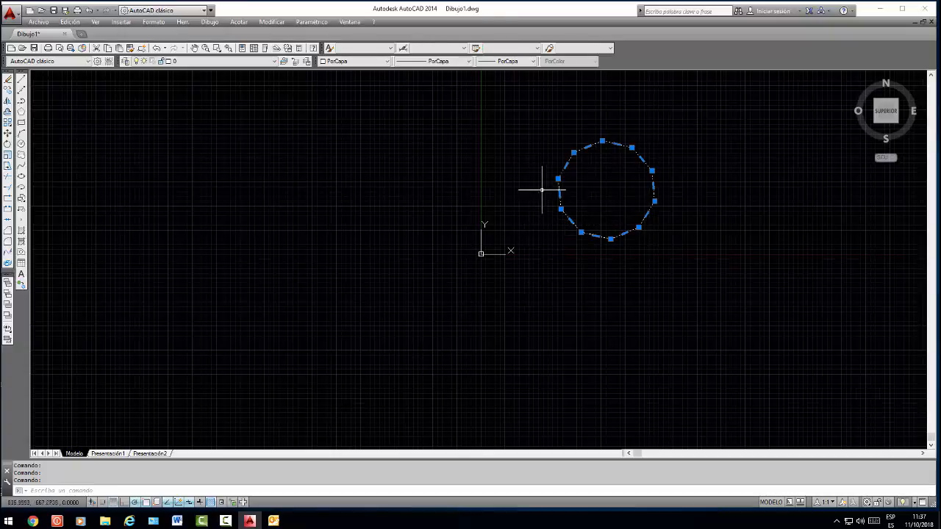
{"action": "scroll", "coordinate": [521, 206], "scroll_direction": "up", "scroll_amount": 5}
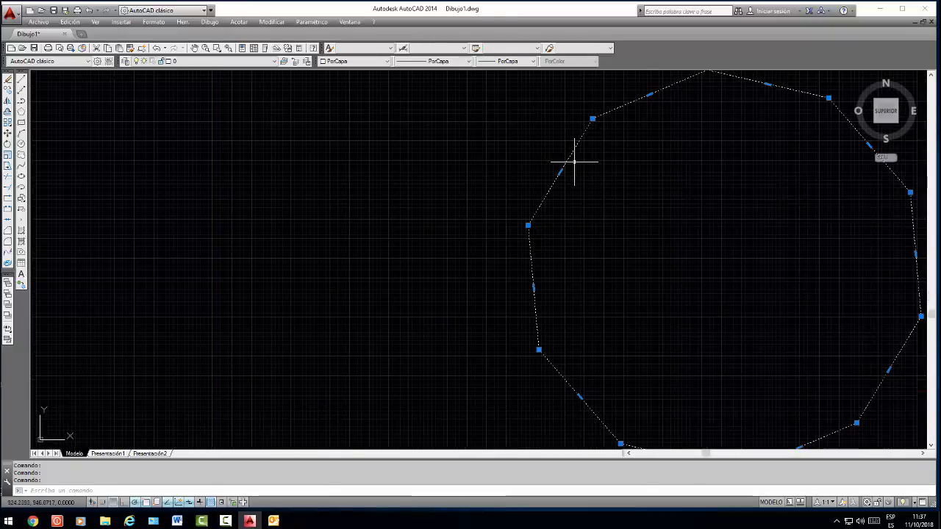
{"action": "scroll", "coordinate": [573, 153], "scroll_direction": "down", "scroll_amount": 2}
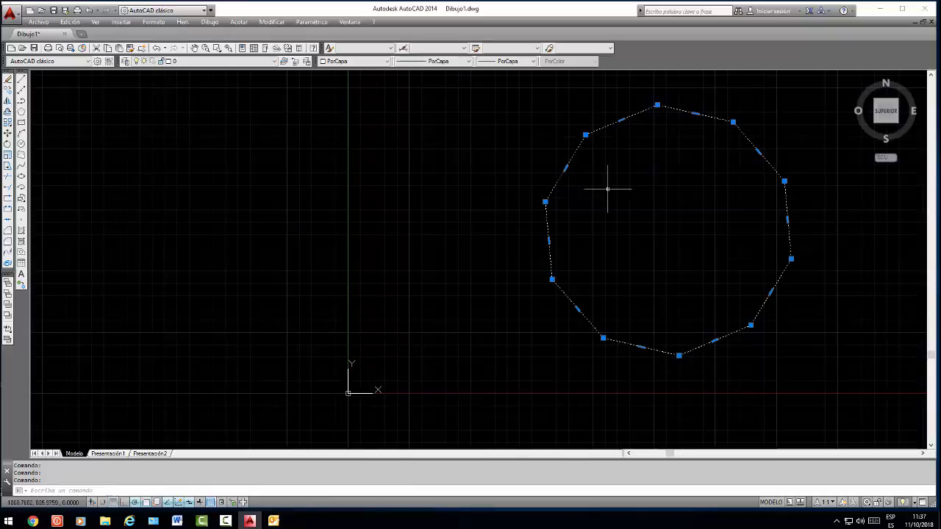
{"action": "left_click", "coordinate": [579, 170]}
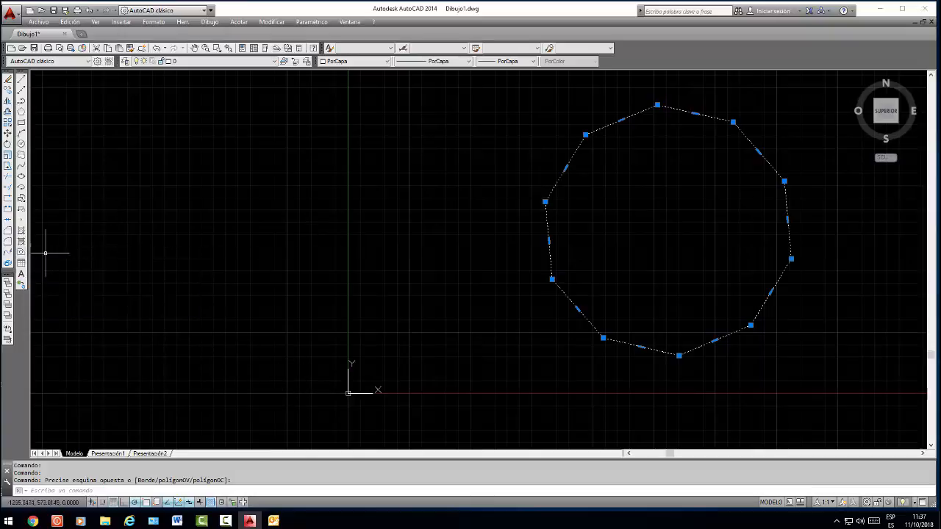
{"action": "key", "text": "ctrl+z"}
{"action": "key", "text": "ctrl+z"}
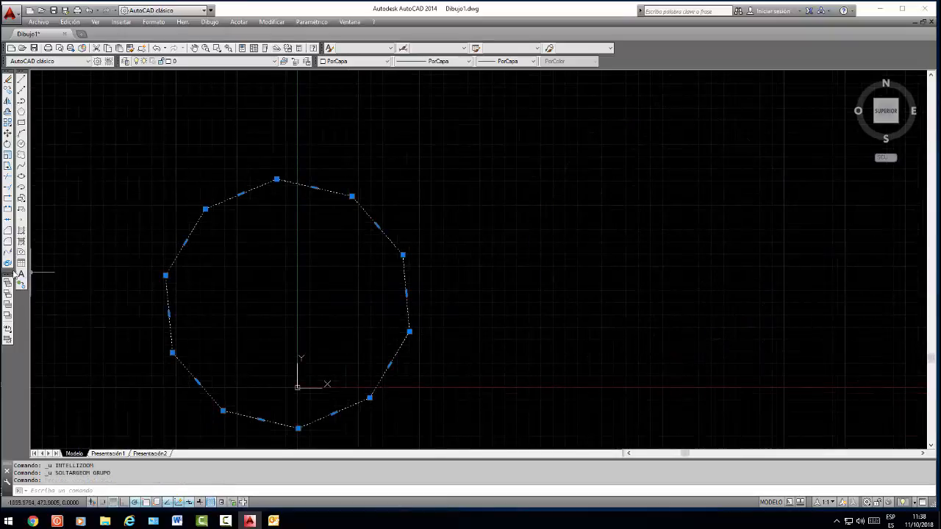
Explode the polygon into separate lines, select its upper-left side to check it, and erase all the sides
{"action": "left_click", "coordinate": [7, 265]}
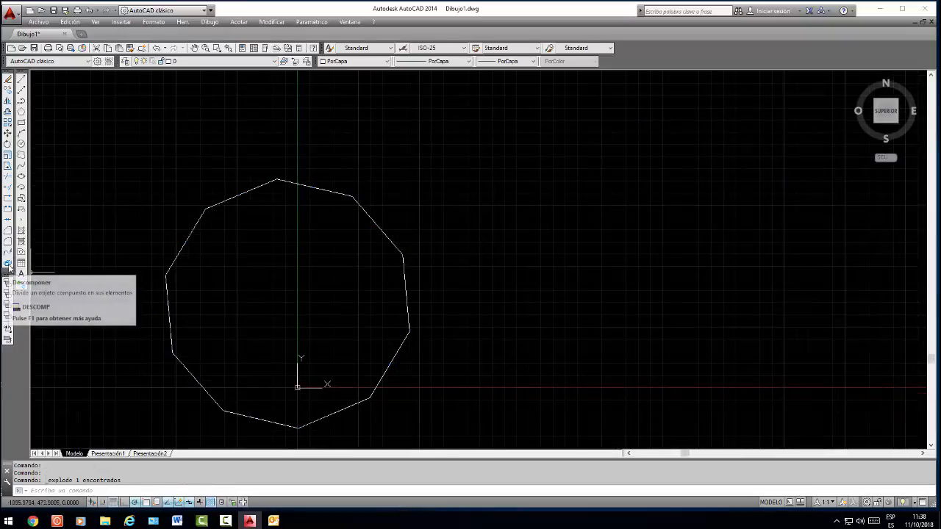
{"action": "left_click", "coordinate": [208, 221]}
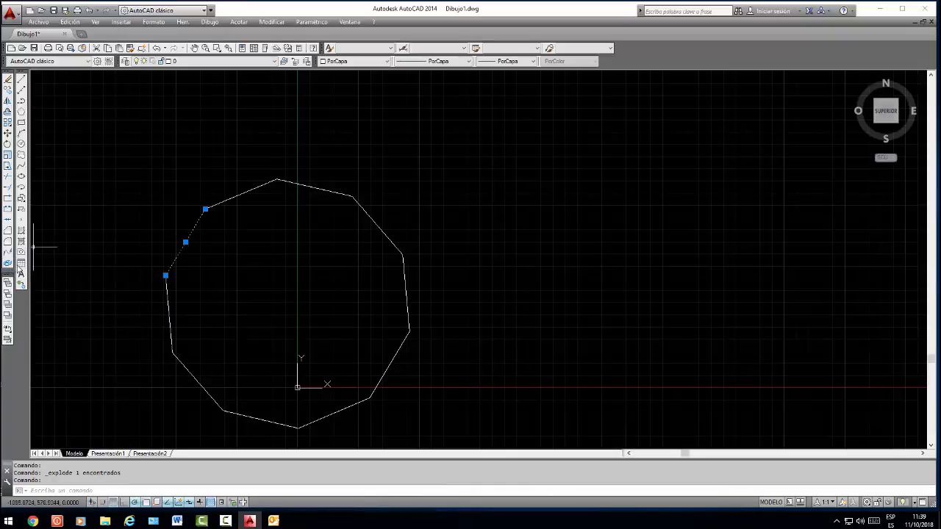
{"action": "left_click", "coordinate": [221, 416]}
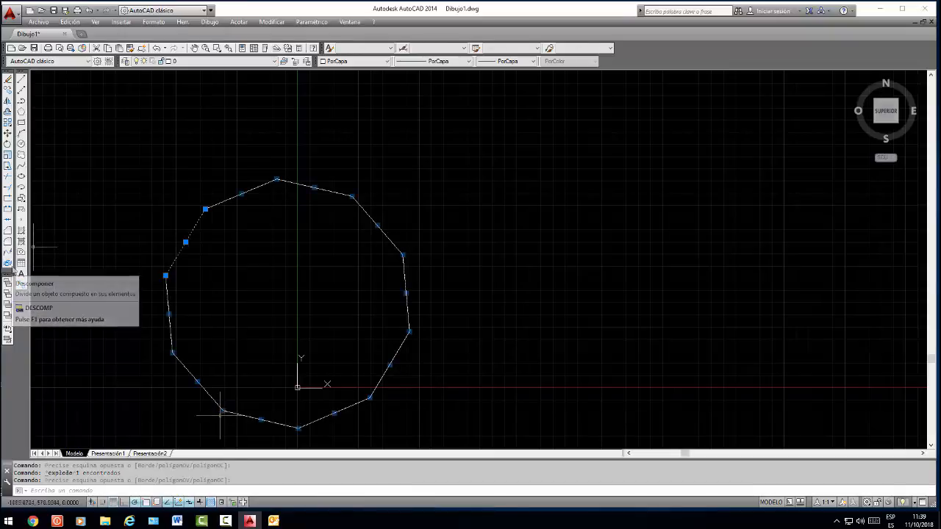
{"action": "key", "text": "Delete"}
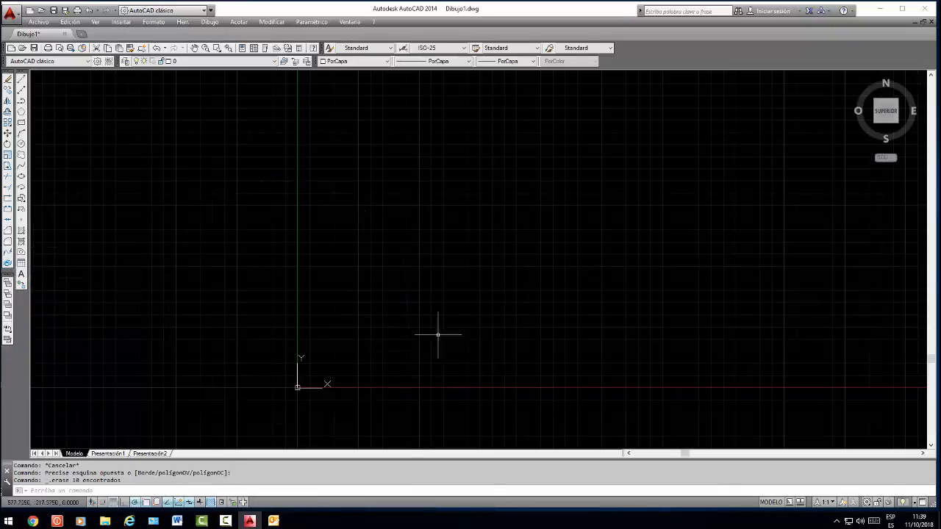
Draw a 10-sided polygon inscribed in a circle, centred above the X axis to the right of the origin, with a freehand radius
{"action": "left_click", "coordinate": [21, 111]}
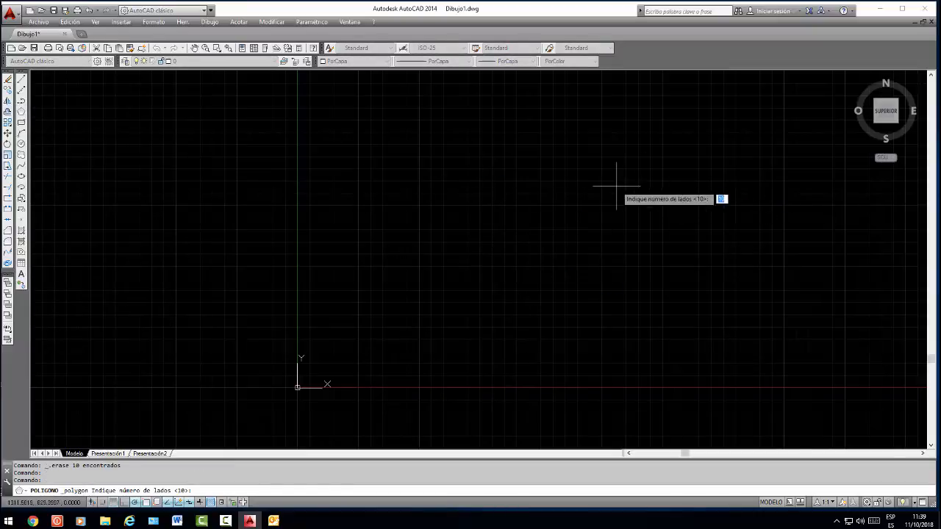
{"action": "key", "text": "Return"}
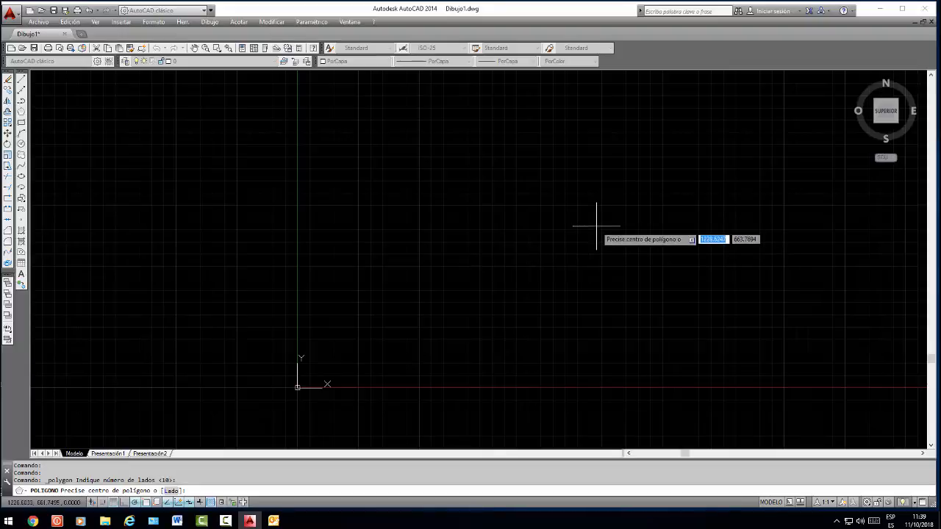
{"action": "left_click", "coordinate": [527, 283]}
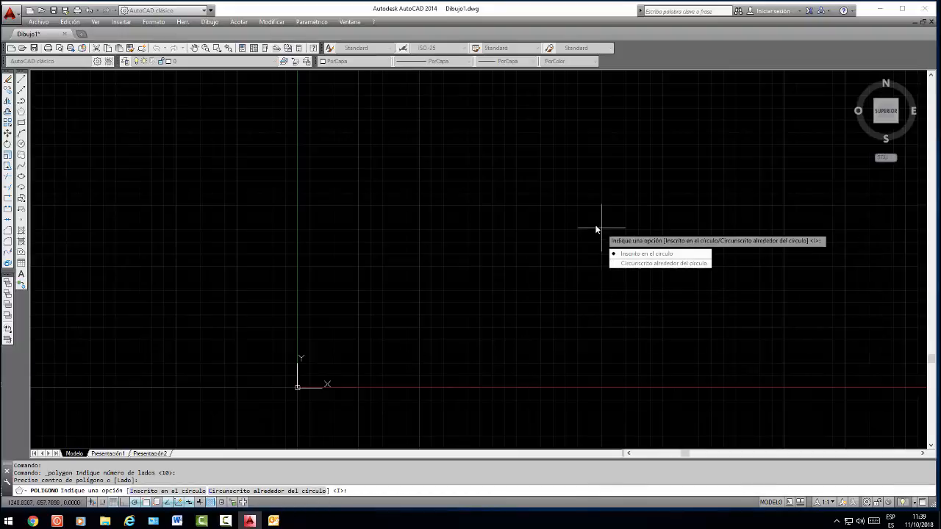
{"action": "key", "text": "Return"}
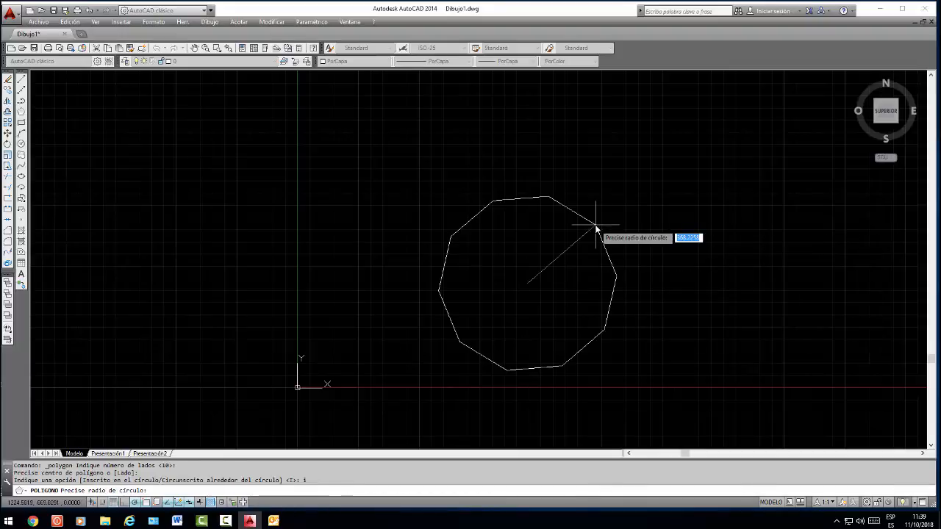
{"action": "left_click", "coordinate": [472, 200]}
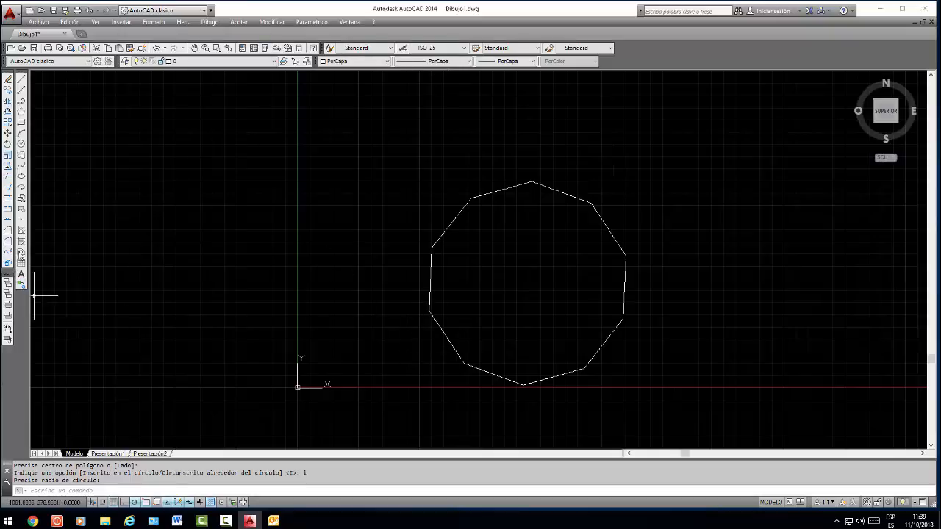
Open the hatch settings beside the polygon and try defining the hatch boundary from an internal point in it
{"action": "left_click", "coordinate": [21, 234]}
{"action": "left_click_drag", "start_coordinate": [468, 109], "coordinate": [263, 107]}
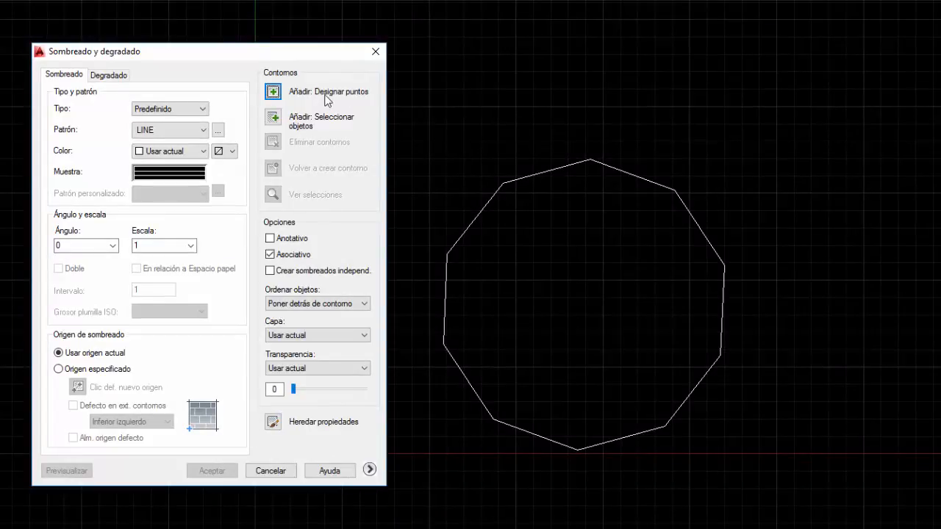
{"action": "left_click", "coordinate": [270, 93]}
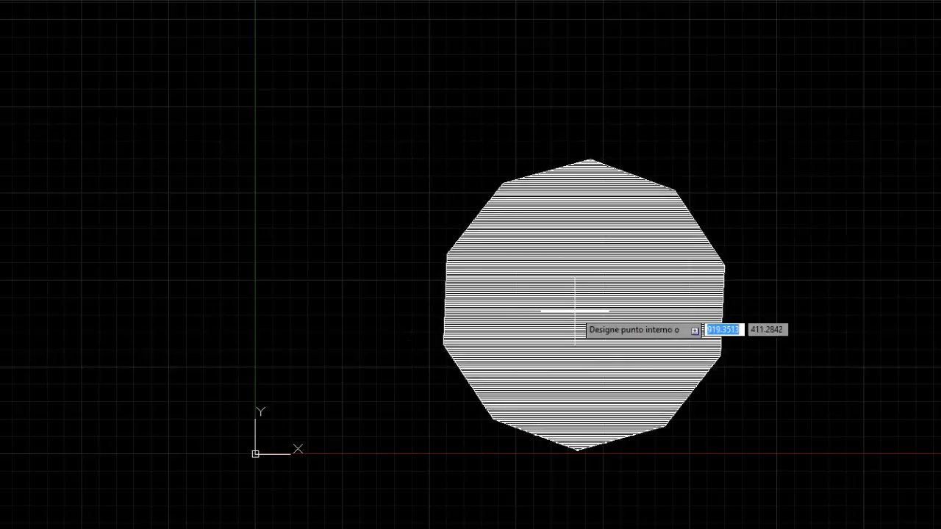
{"action": "left_click", "coordinate": [575, 311]}
{"action": "key", "text": "Return"}
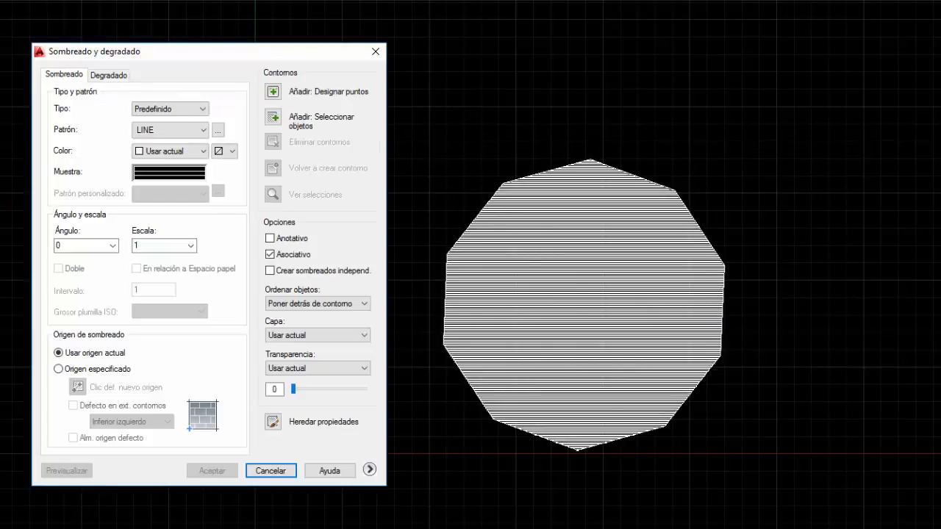
Add the polygon to the hatch boundaries by selecting it as an object
{"action": "left_click", "coordinate": [266, 122]}
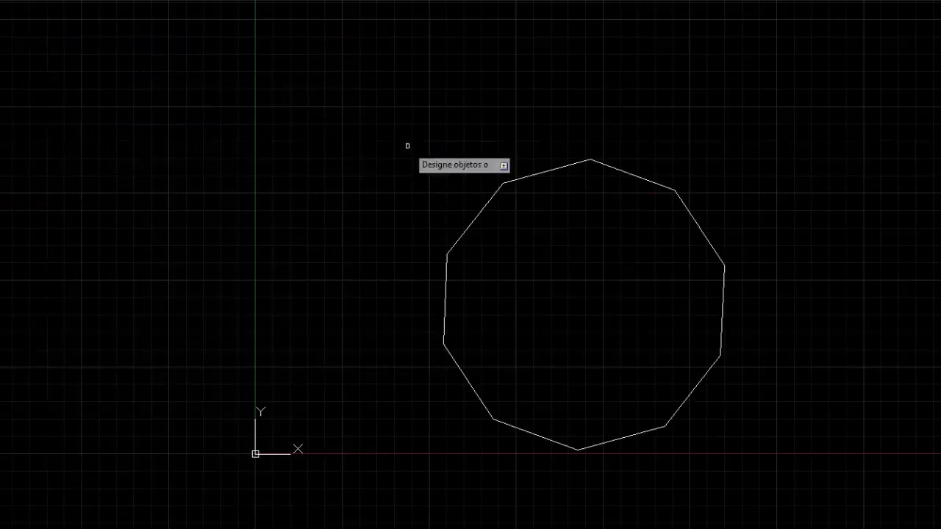
{"action": "left_click", "coordinate": [621, 170]}
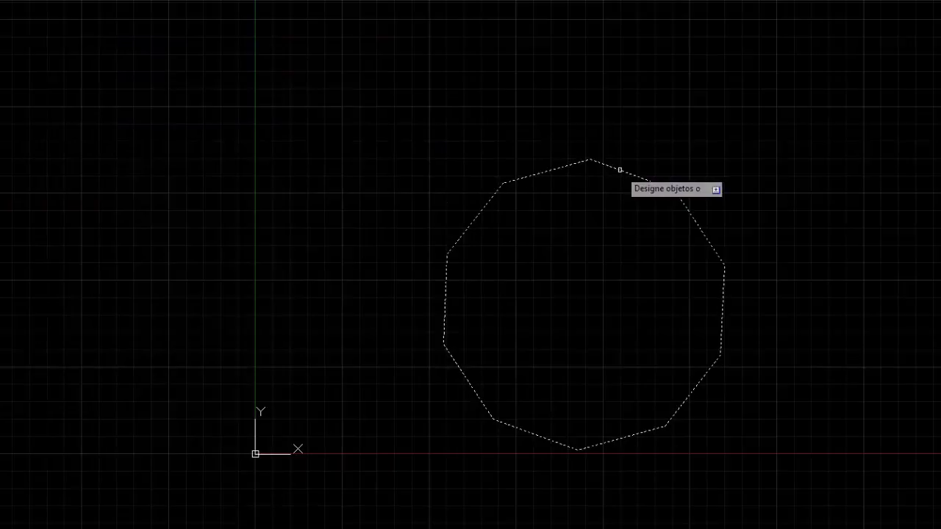
{"action": "right_click", "coordinate": [558, 262]}
{"action": "left_click", "coordinate": [571, 271]}
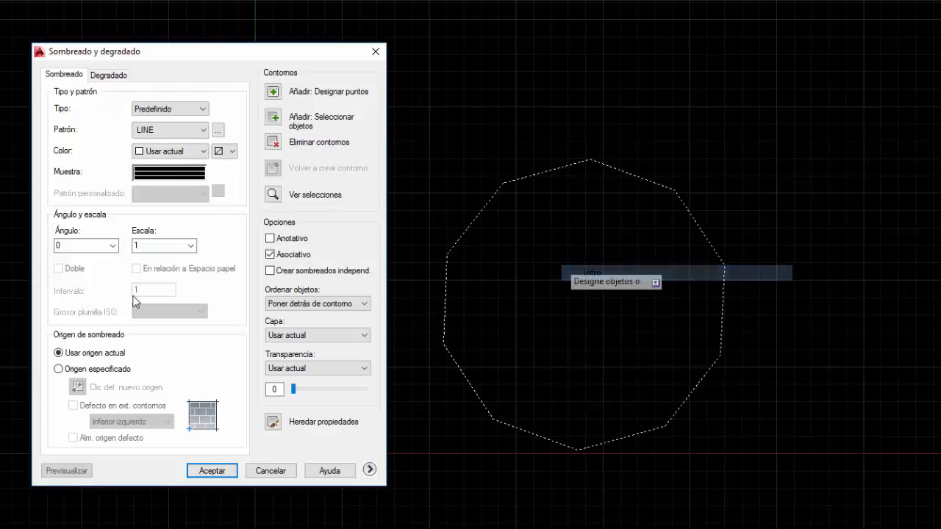
Choose the predefined ANGLE pattern and apply the hatch to the polygon with angle 0 and scale 1
{"action": "left_click", "coordinate": [168, 175]}
{"action": "left_click", "coordinate": [186, 174]}
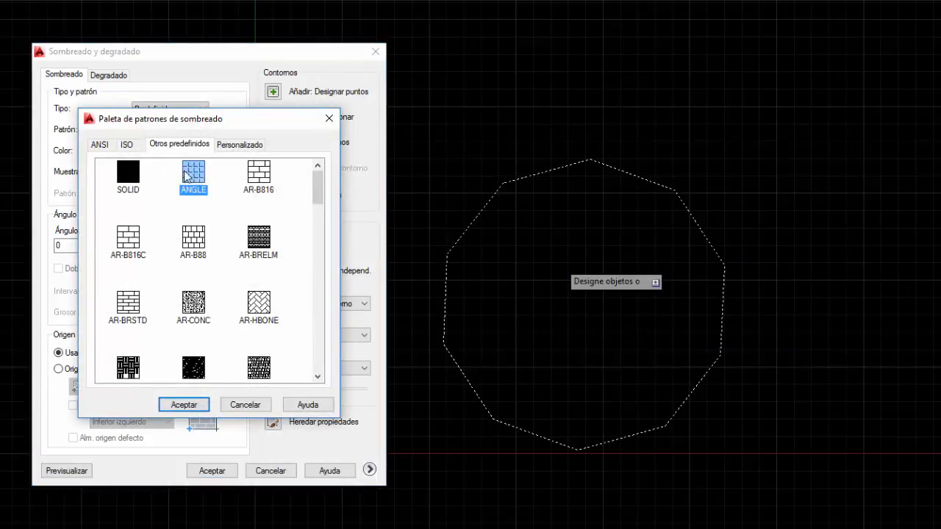
{"action": "left_click", "coordinate": [184, 404]}
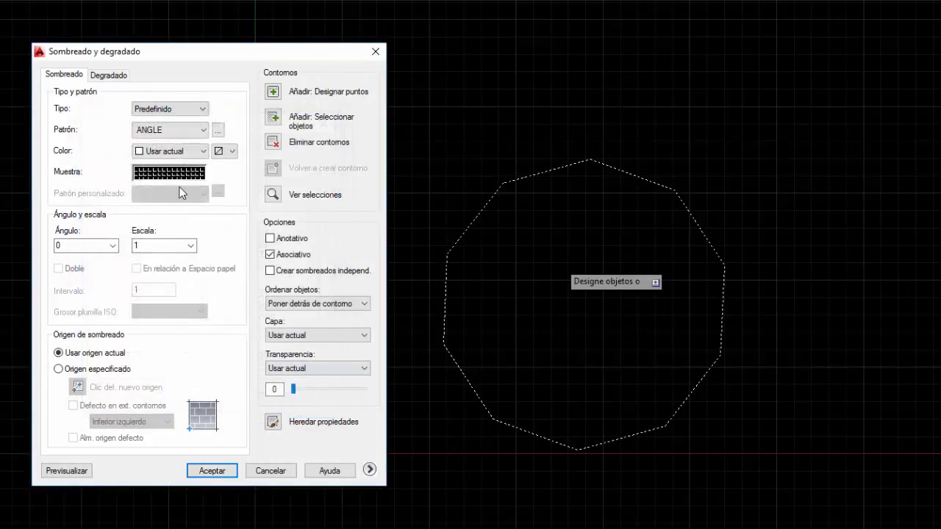
{"action": "left_click", "coordinate": [213, 470]}
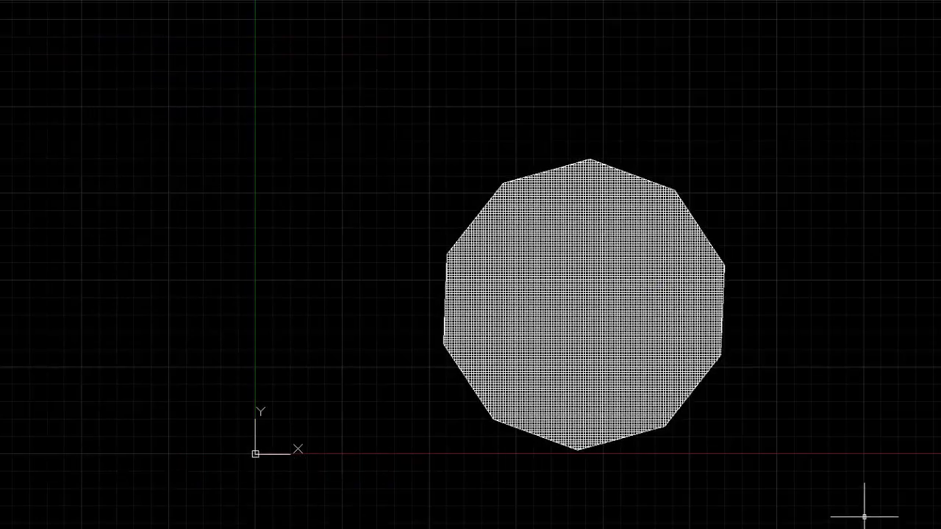
{"action": "scroll", "coordinate": [751, 378], "scroll_direction": "down", "scroll_amount": 3}
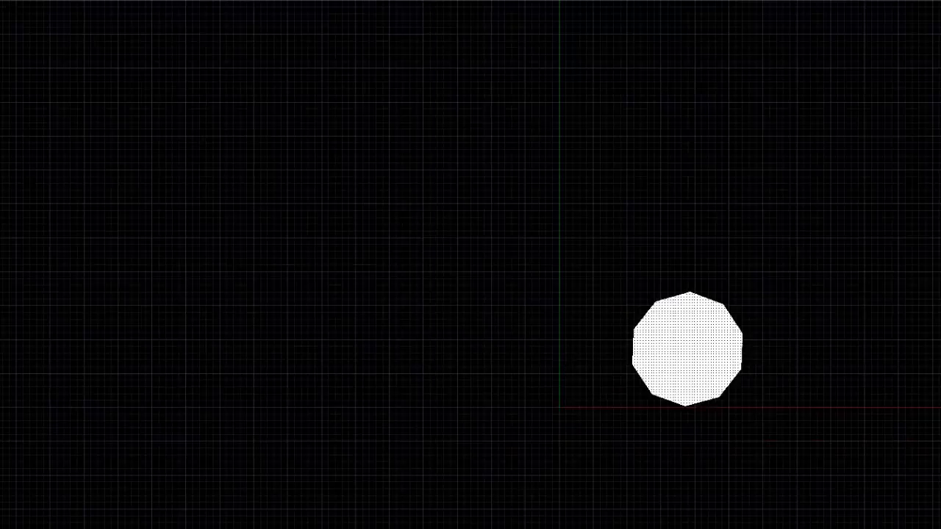
Erase the dense ANGLE hatch from inside the 10-sided polygon while keeping its outline
{"action": "scroll", "coordinate": [742, 380], "scroll_direction": "up", "scroll_amount": 6}
{"action": "scroll", "coordinate": [424, 277], "scroll_direction": "down", "scroll_amount": 2}
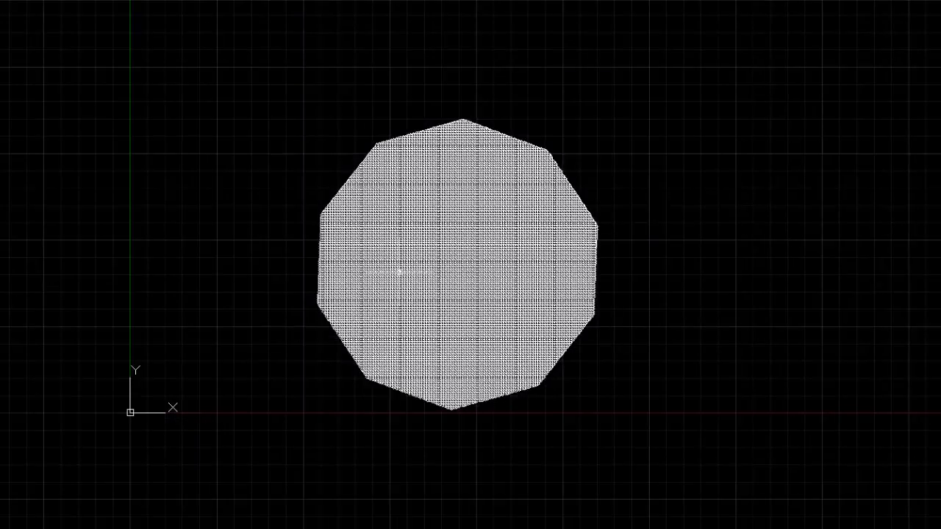
{"action": "mouse_move", "coordinate": [399, 271]}
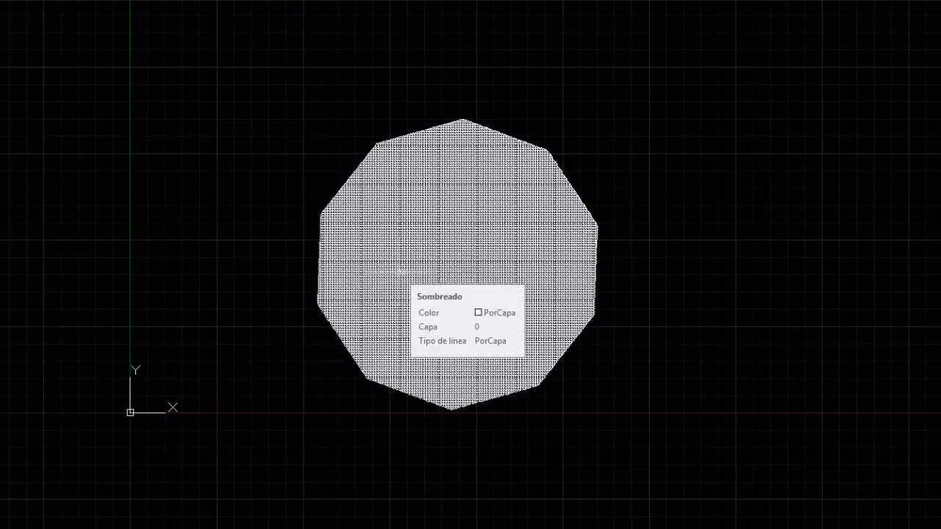
{"action": "scroll", "coordinate": [657, 205], "scroll_direction": "down", "scroll_amount": 2}
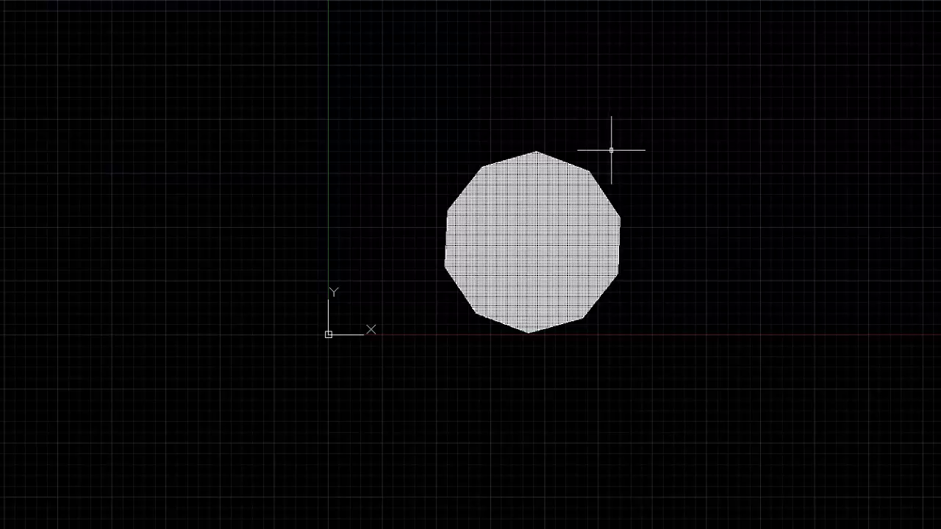
{"action": "left_click", "coordinate": [530, 240]}
{"action": "key", "text": "Delete"}
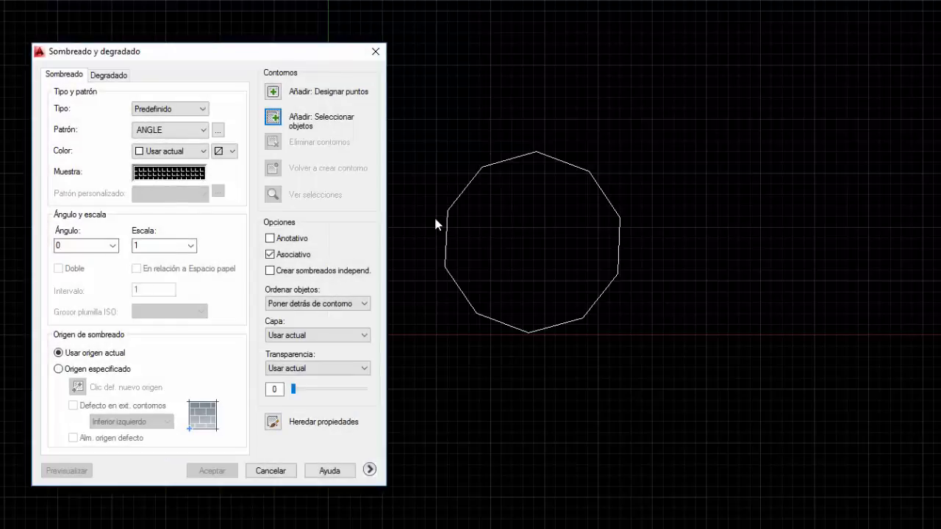
Hatch the 10-sided polygon again from an internal point, using the predefined ANGLE pattern with angle 0 and a larger scale
{"action": "left_click", "coordinate": [273, 92]}
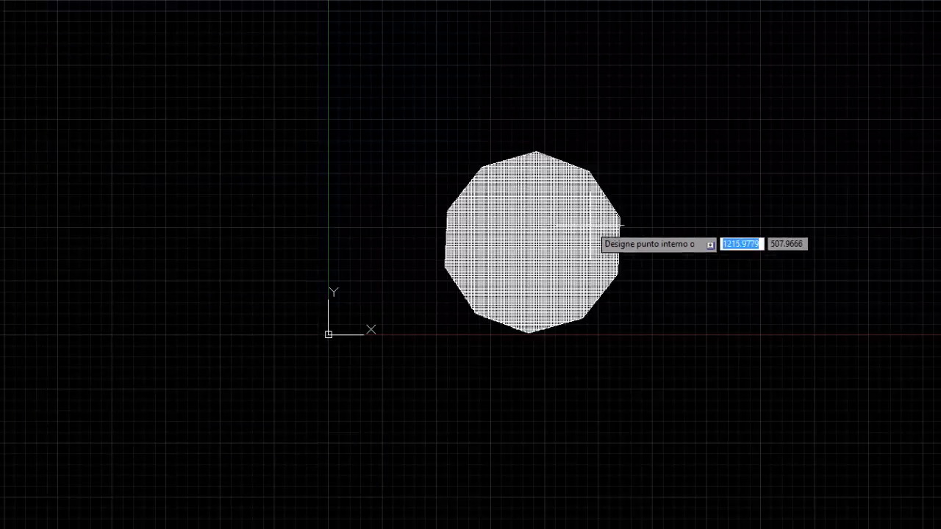
{"action": "left_click", "coordinate": [556, 224]}
{"action": "right_click", "coordinate": [210, 112]}
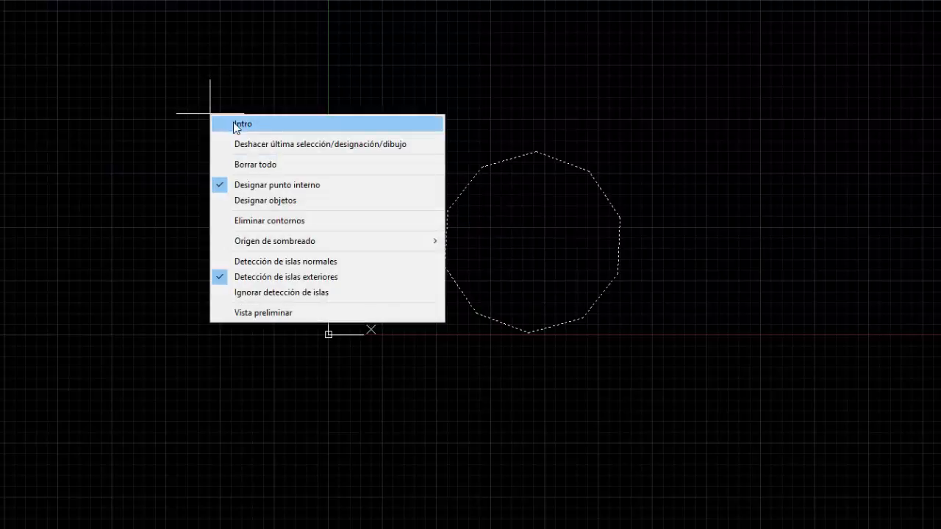
{"action": "left_click", "coordinate": [238, 121]}
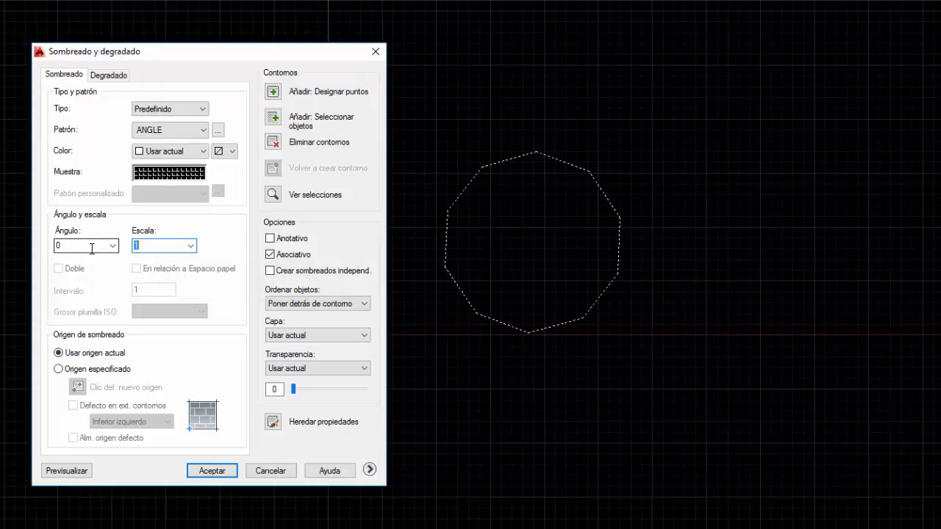
{"action": "left_click", "coordinate": [225, 469]}
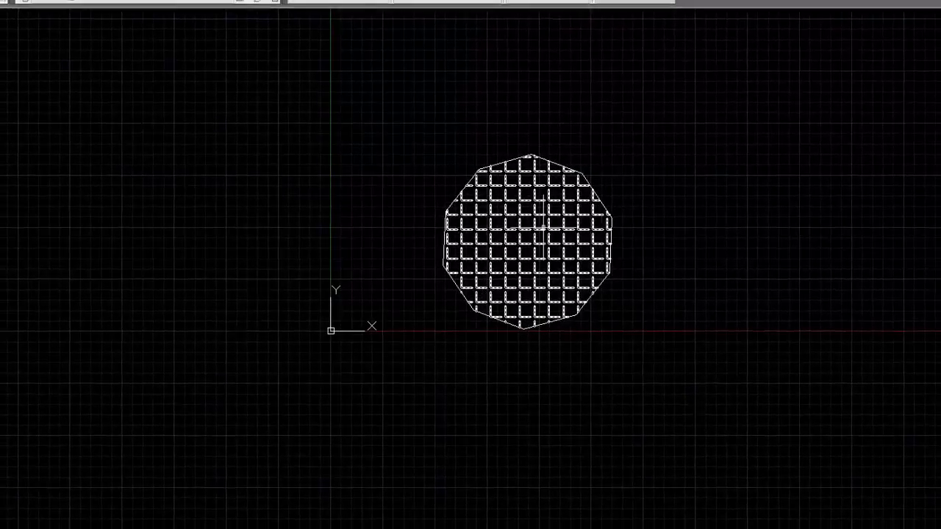
Erase the coarse hatch and the 10-sided polygon's outline, clearing the drawing
{"action": "left_click", "coordinate": [503, 262]}
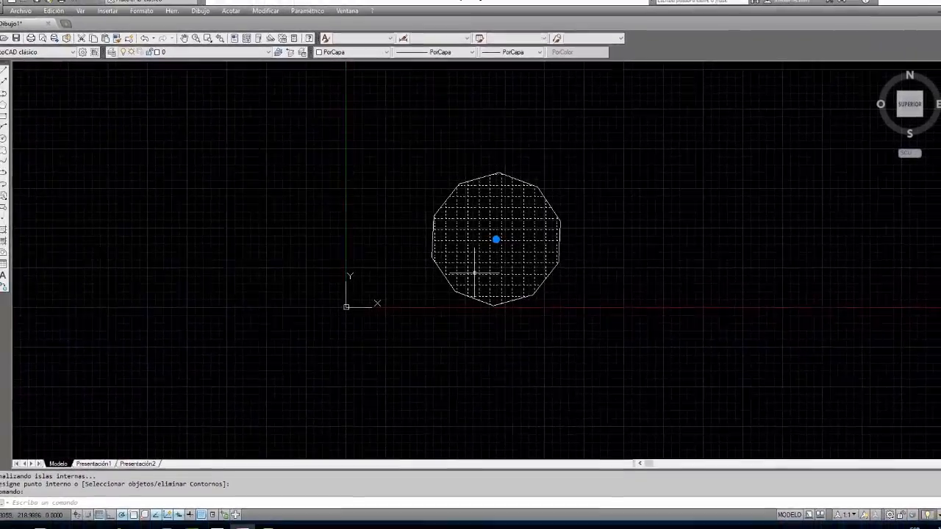
{"action": "key", "text": "Delete"}
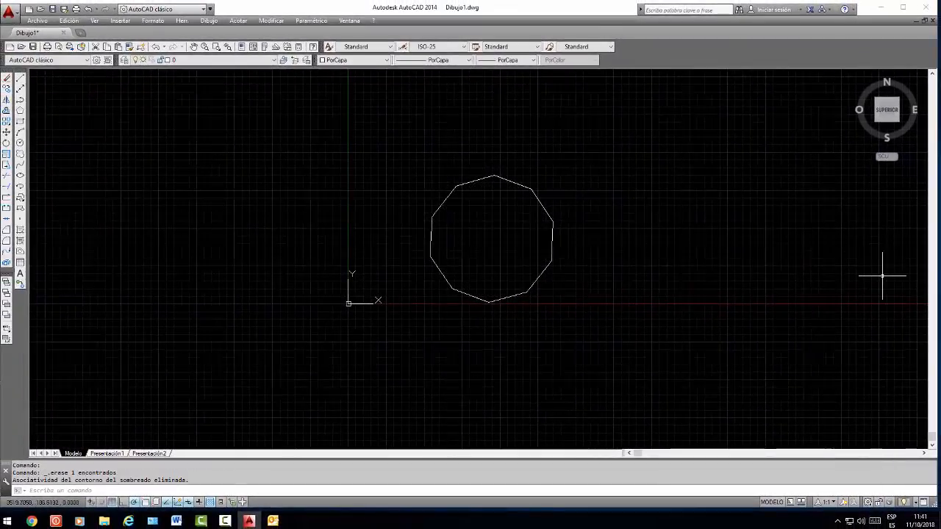
{"action": "left_click", "coordinate": [493, 298]}
{"action": "left_click", "coordinate": [460, 311]}
{"action": "key", "text": "Delete"}
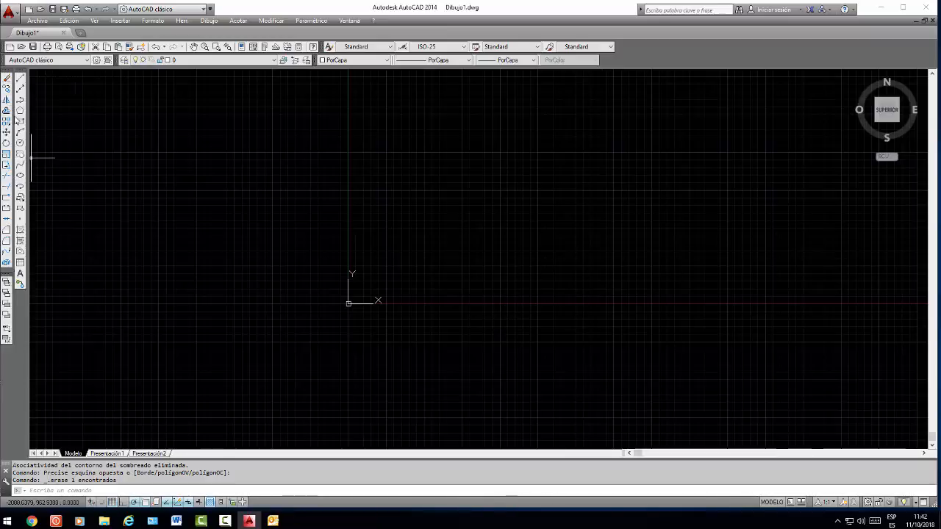
{"action": "left_click", "coordinate": [373, 144]}
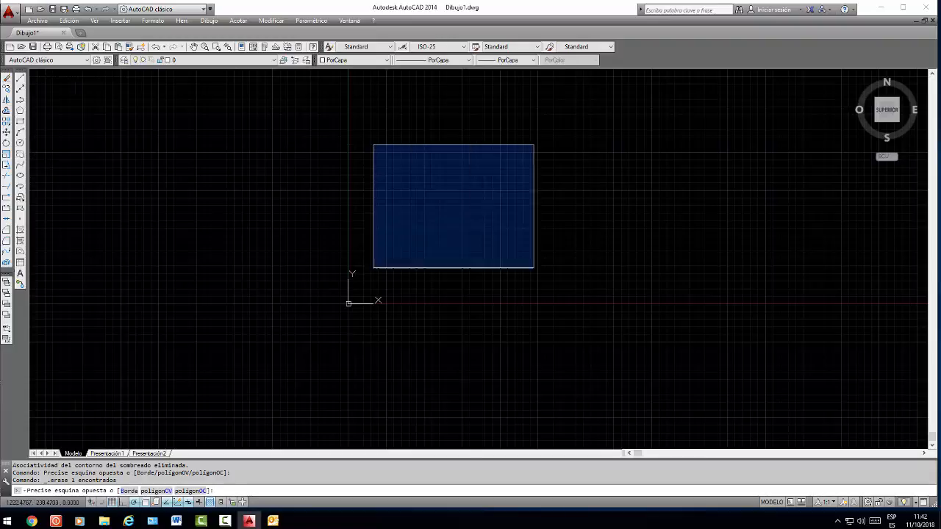
{"action": "left_click", "coordinate": [665, 237]}
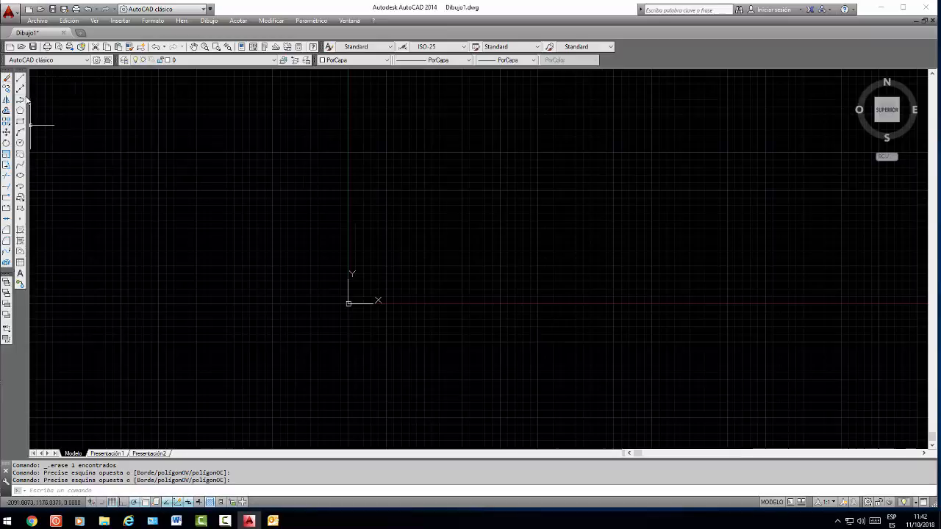
Draw a closed, tilted quadrilateral from four freehand lines to the right of the Y axis, with its lowest vertex below the X axis
{"action": "key", "text": "l"}
{"action": "key", "text": "Return"}
{"action": "left_click", "coordinate": [398, 185]}
{"action": "left_click", "coordinate": [496, 341]}
{"action": "left_click", "coordinate": [719, 219]}
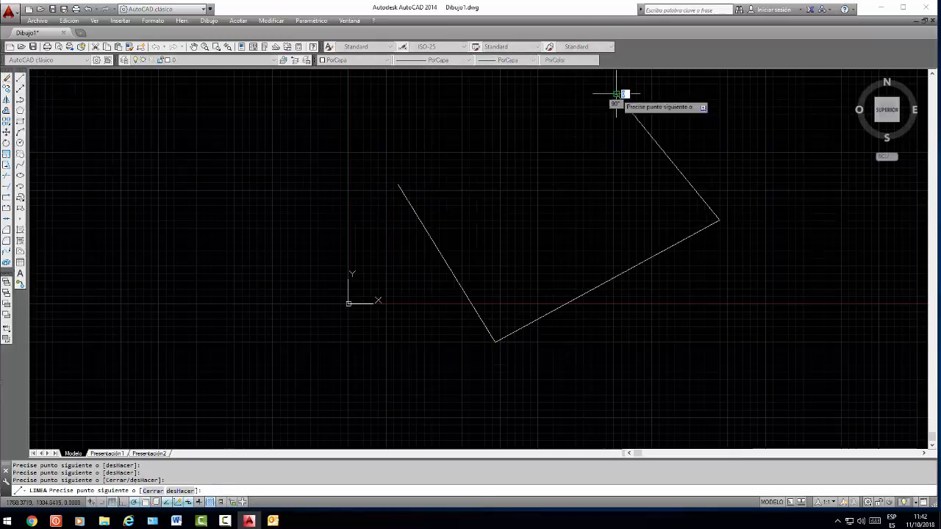
{"action": "left_click", "coordinate": [616, 94]}
{"action": "left_click", "coordinate": [399, 185]}
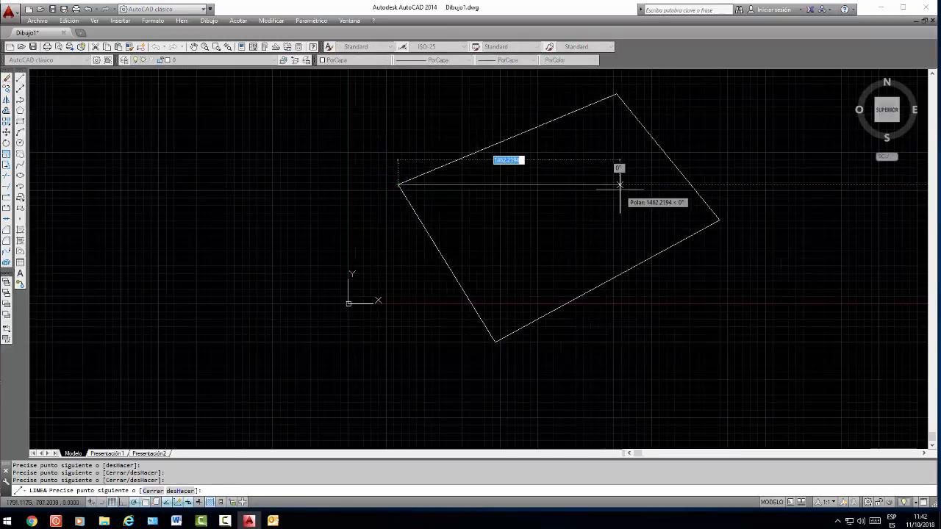
{"action": "right_click", "coordinate": [620, 184]}
{"action": "left_click", "coordinate": [640, 195]}
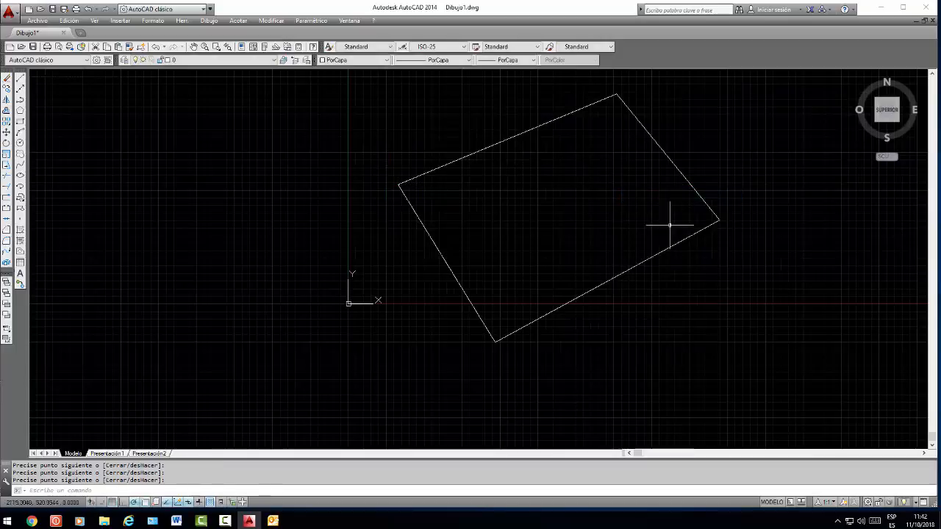
Erase the quadrilateral's two upper sides using a crossing selection and undo the erasure
{"action": "left_click", "coordinate": [757, 102]}
{"action": "left_click", "coordinate": [488, 155]}
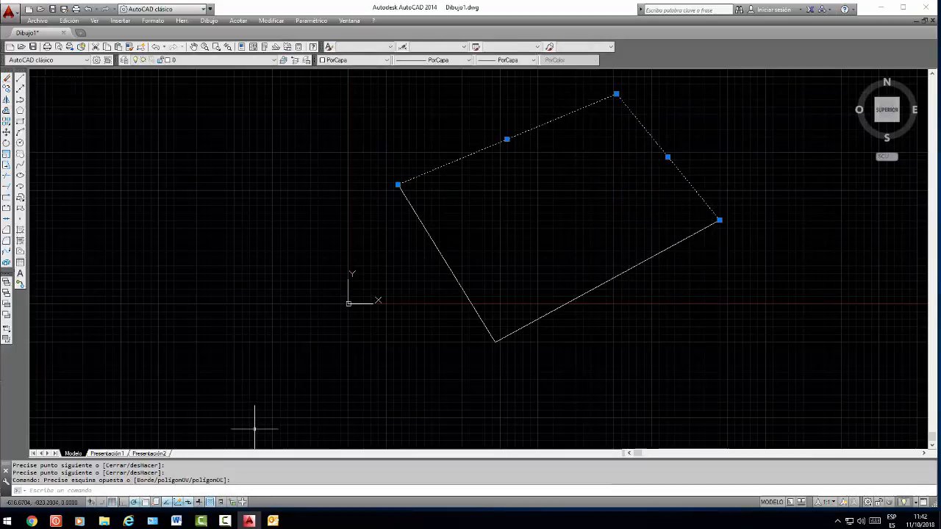
{"action": "key", "text": "Delete"}
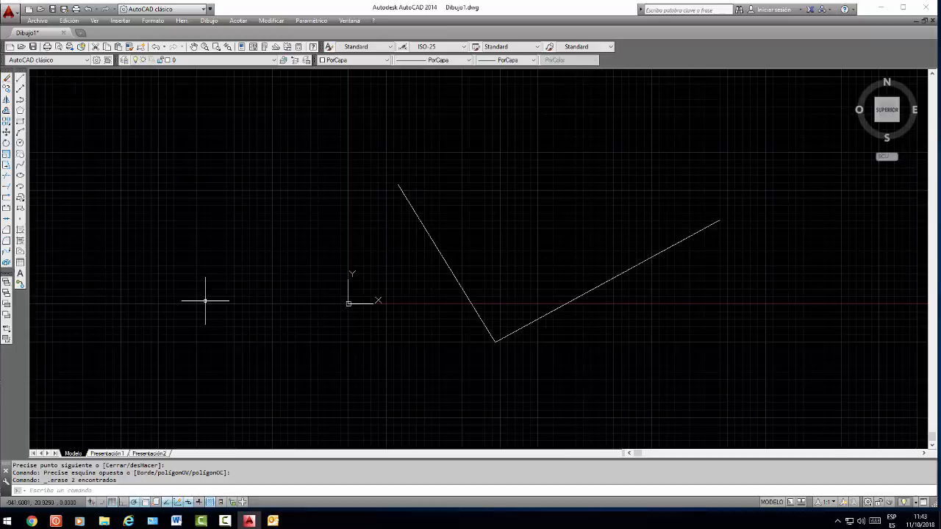
{"action": "key", "text": "ctrl+z"}
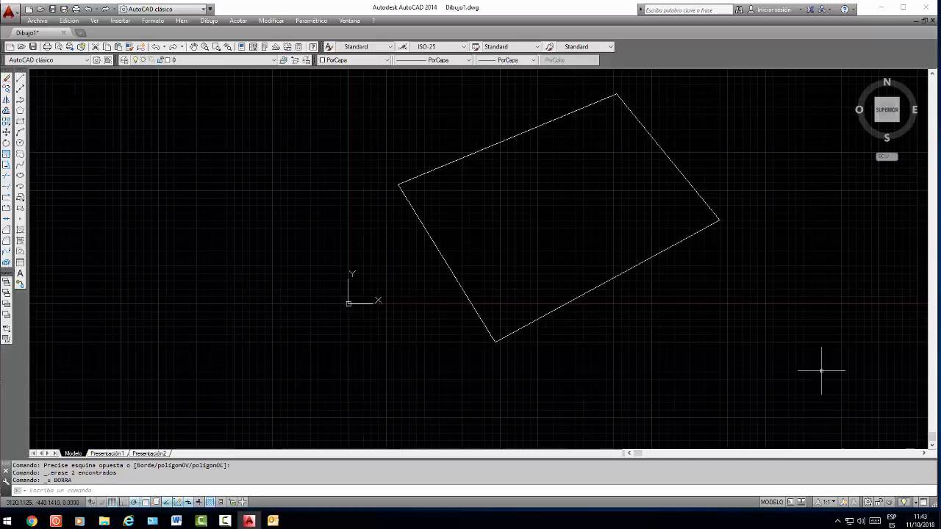
{"action": "left_click", "coordinate": [424, 225]}
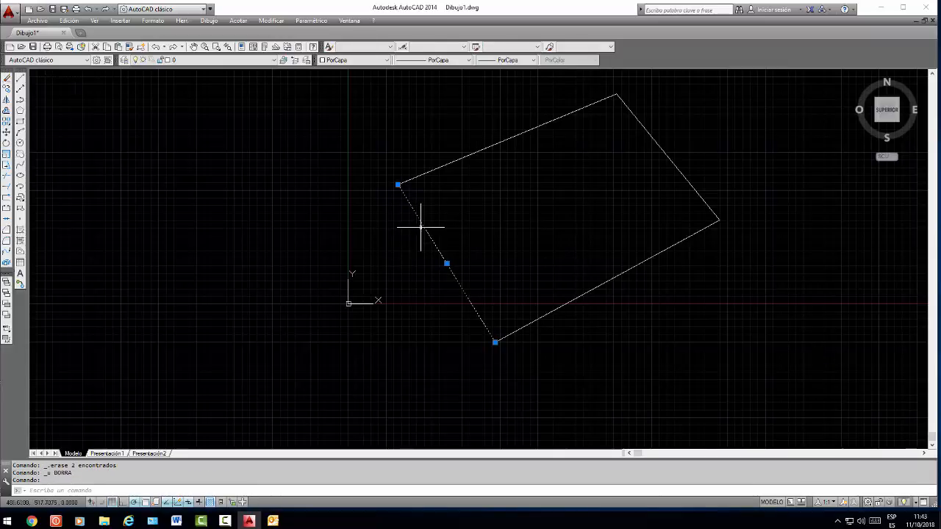
{"action": "key", "text": "Escape"}
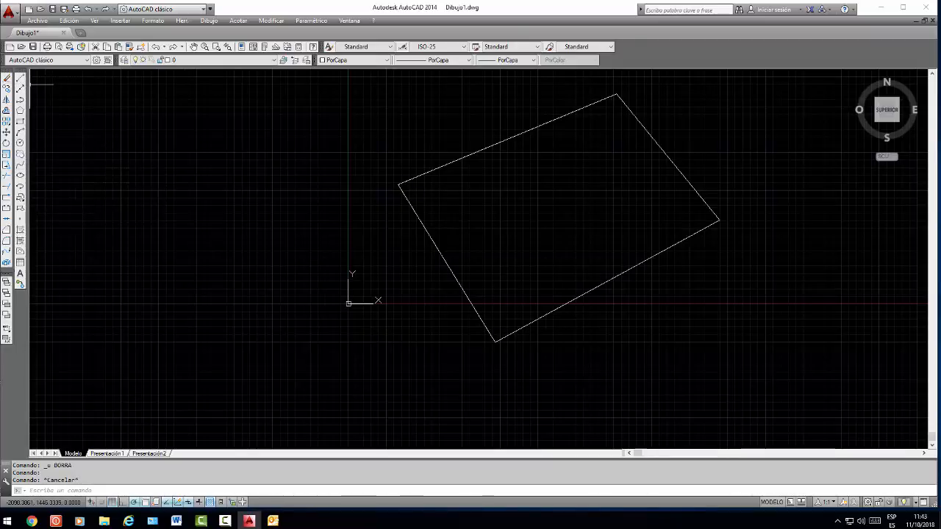
{"action": "left_click", "coordinate": [6, 133]}
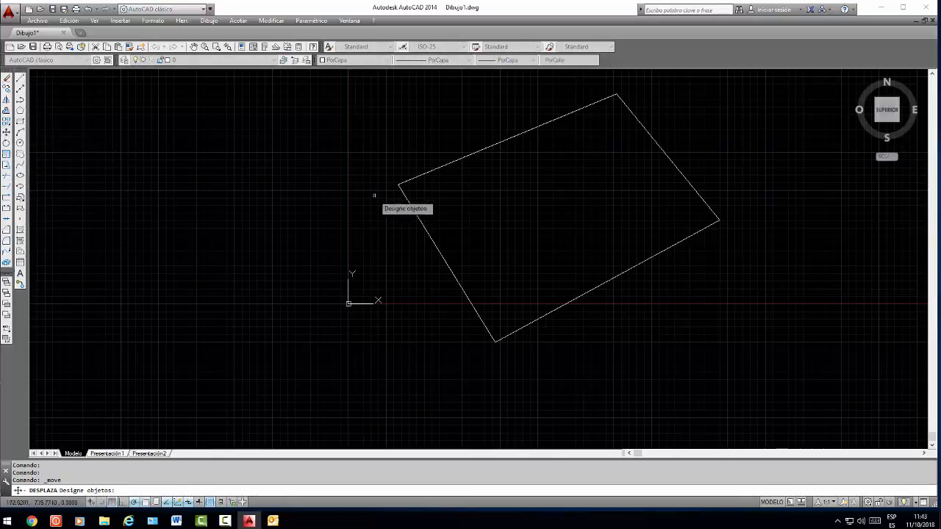
{"action": "left_click", "coordinate": [678, 80]}
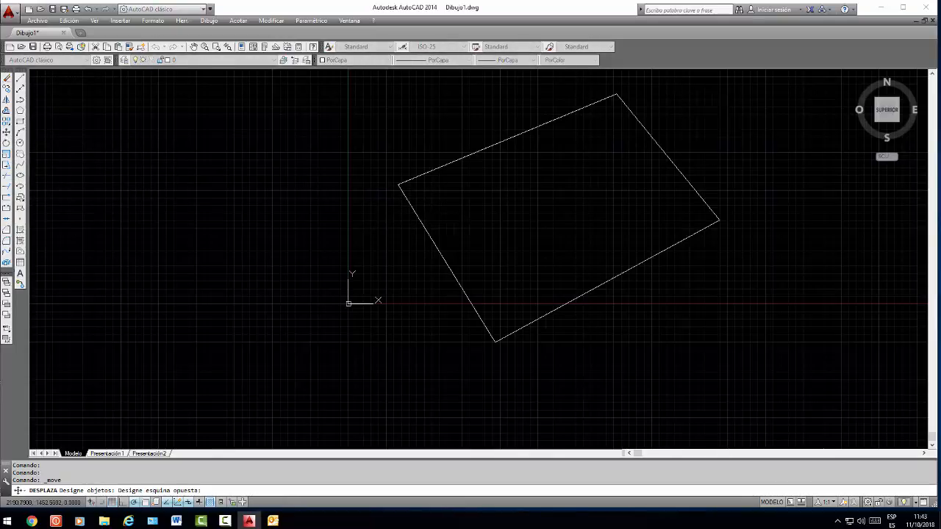
{"action": "left_click", "coordinate": [279, 376]}
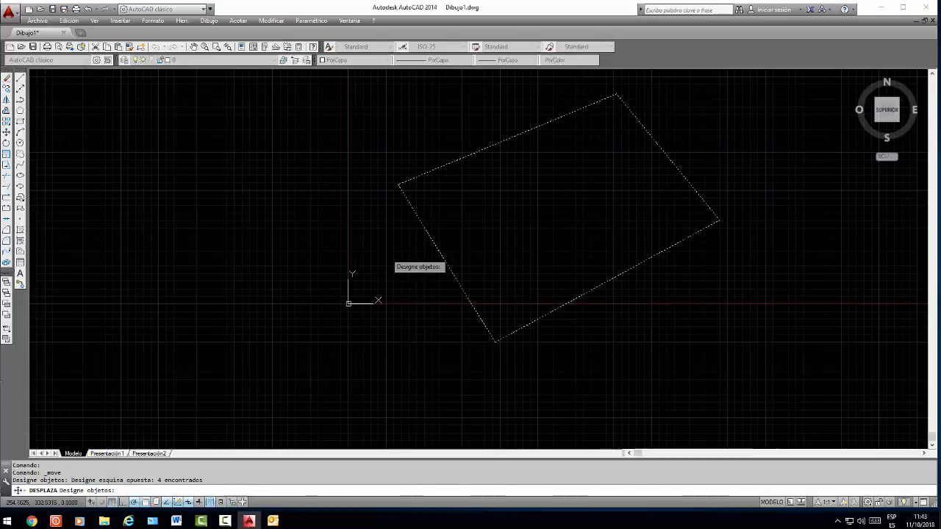
{"action": "key", "text": "Return"}
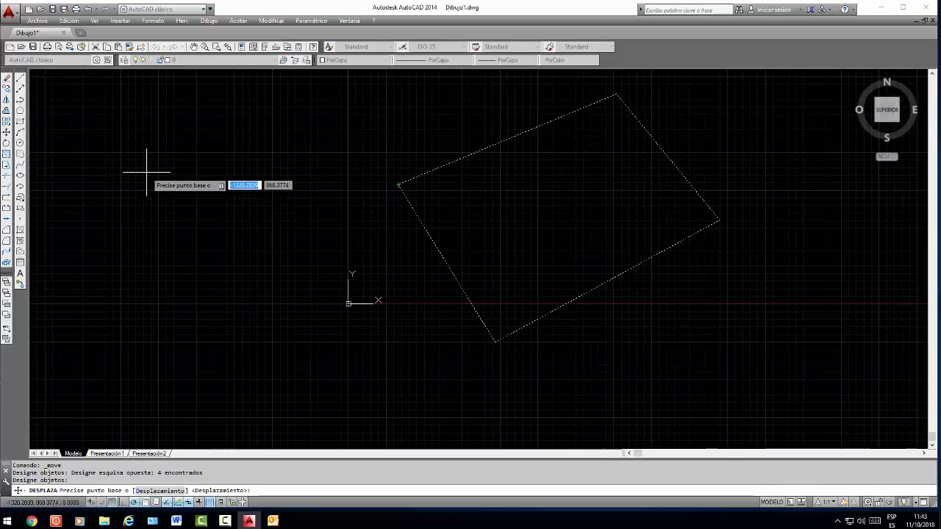
{"action": "key", "text": "Escape"}
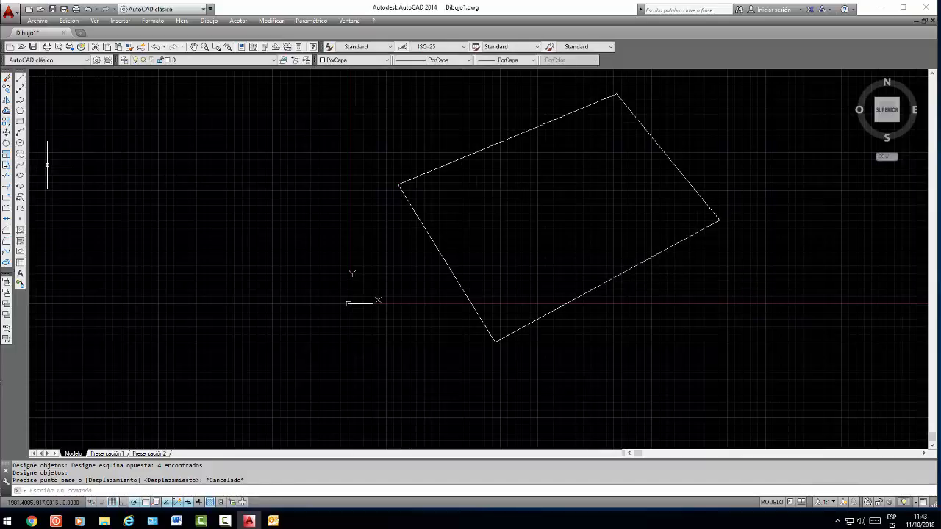
Draw a single steep freehand line to the left of the origin, running upward from below the X axis to above it
{"action": "left_click", "coordinate": [21, 79]}
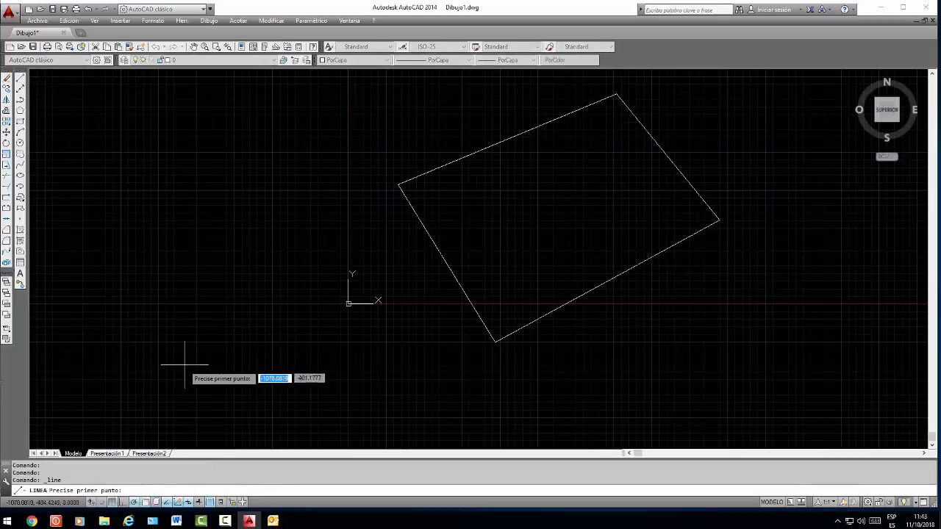
{"action": "left_click", "coordinate": [181, 403]}
{"action": "left_click", "coordinate": [163, 242]}
{"action": "key", "text": "Return"}
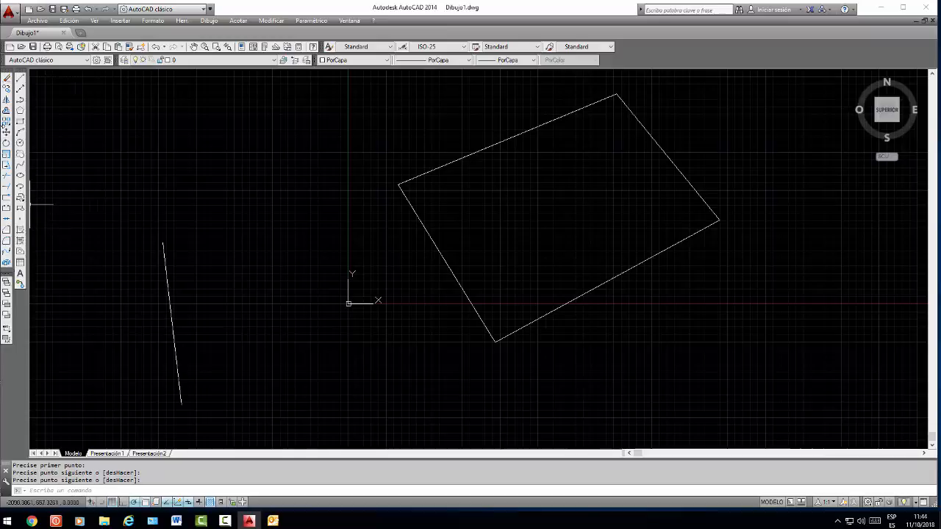
Move all four sides of the quadrilateral from its lowest vertex to the upper endpoint of the separate steep line
{"action": "left_click", "coordinate": [7, 133]}
{"action": "left_click", "coordinate": [725, 93]}
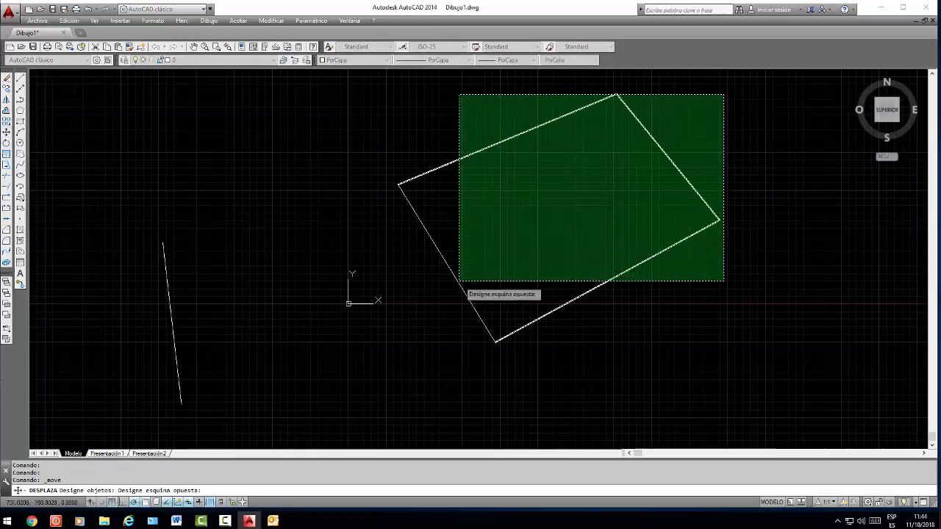
{"action": "left_click", "coordinate": [428, 322]}
{"action": "key", "text": "Return"}
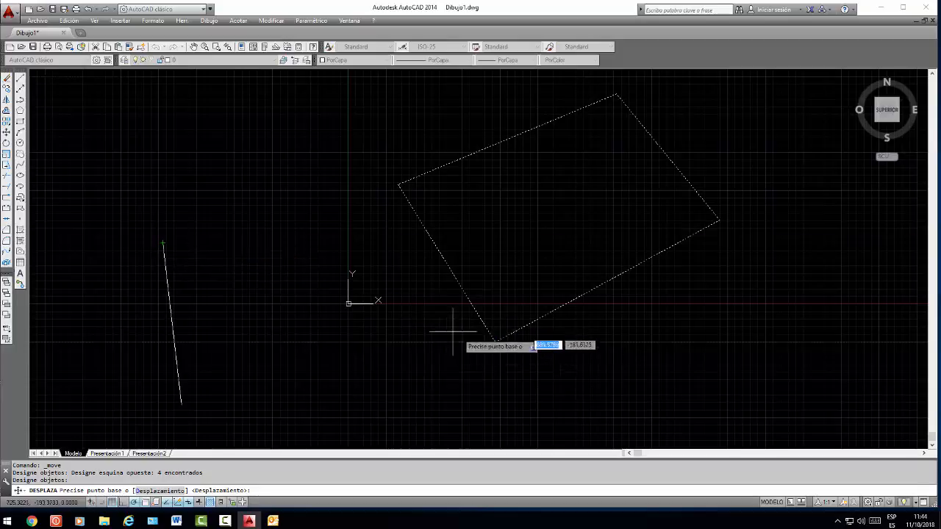
{"action": "left_click", "coordinate": [497, 341]}
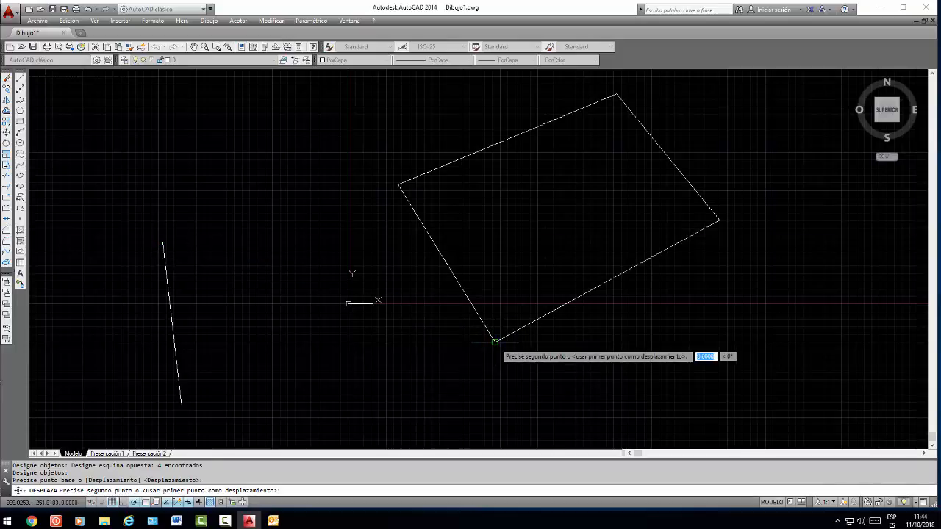
{"action": "left_click", "coordinate": [162, 241]}
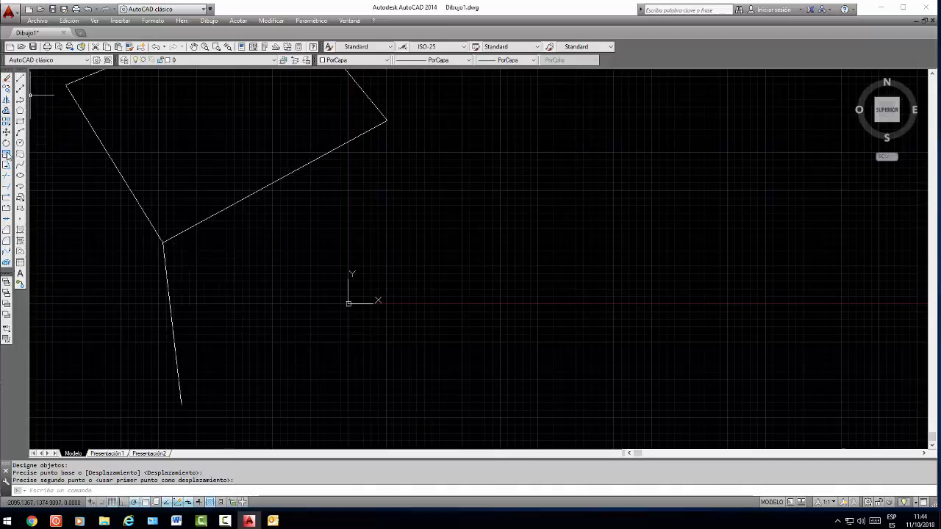
Copy the quadrilateral's lower-right side from its lowest vertex to four freehand positions to the right of the Y axis
{"action": "left_click", "coordinate": [7, 88]}
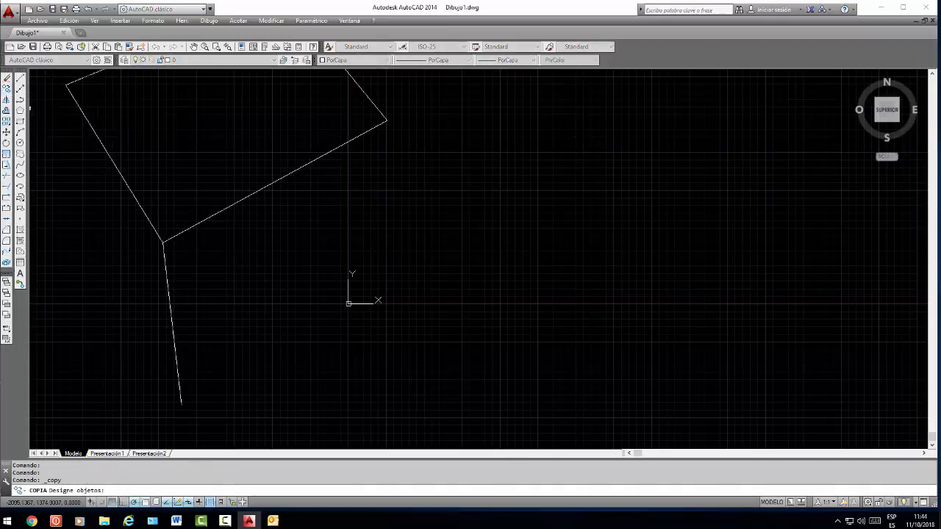
{"action": "left_click", "coordinate": [230, 205]}
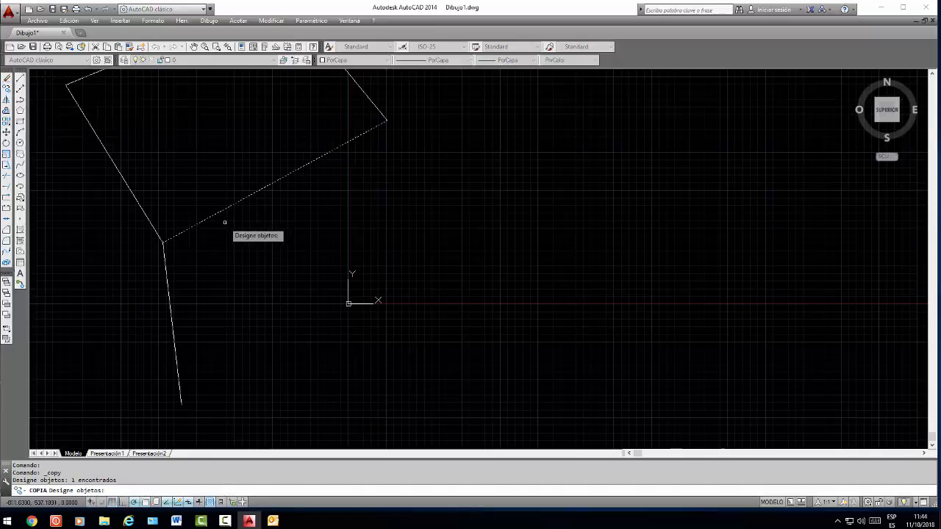
{"action": "key", "text": "Return"}
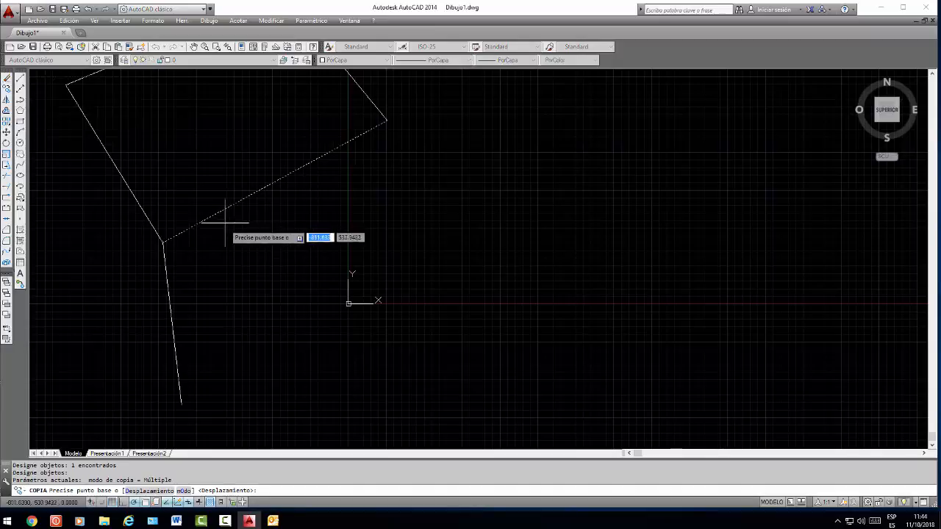
{"action": "left_click", "coordinate": [162, 242]}
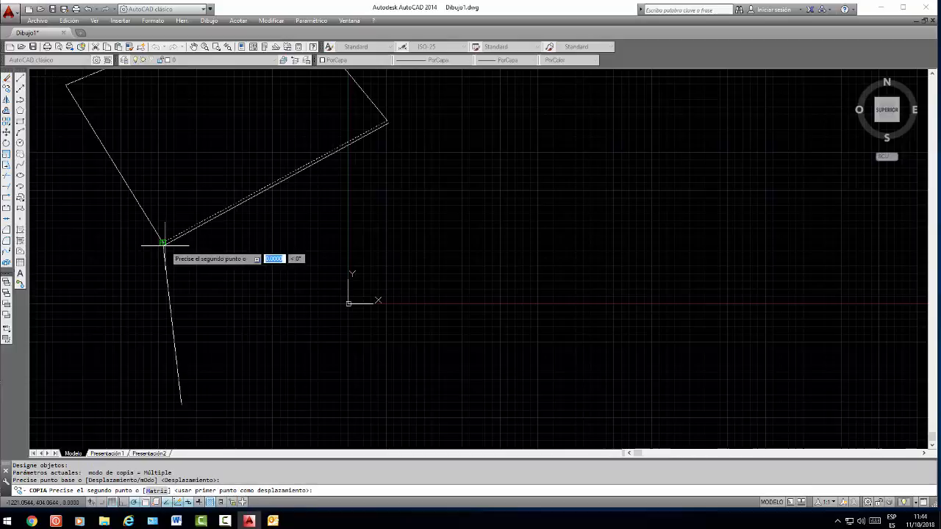
{"action": "left_click", "coordinate": [423, 242]}
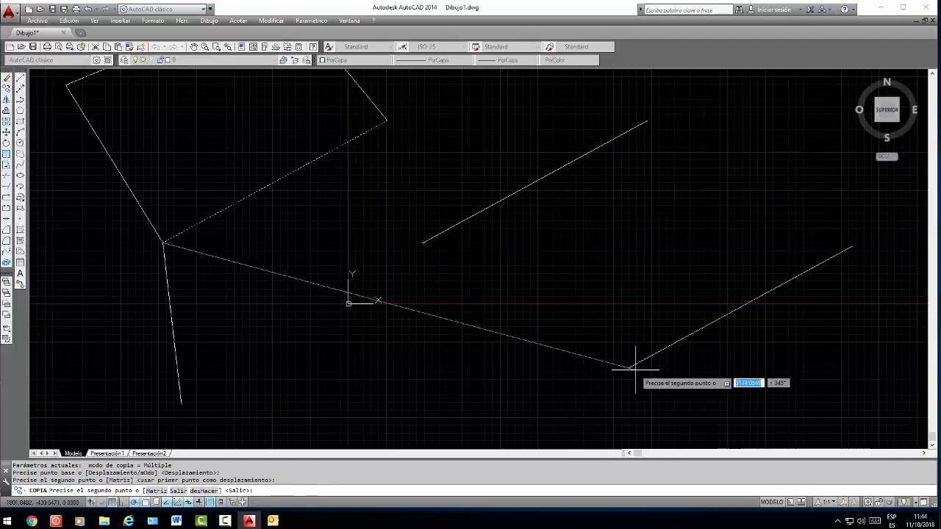
{"action": "left_click", "coordinate": [677, 242]}
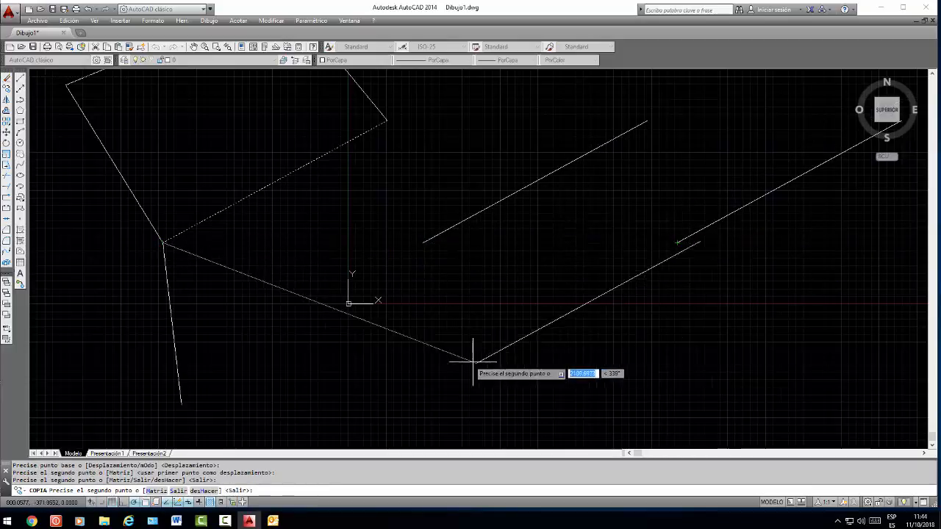
{"action": "left_click", "coordinate": [446, 308]}
{"action": "left_click", "coordinate": [561, 322]}
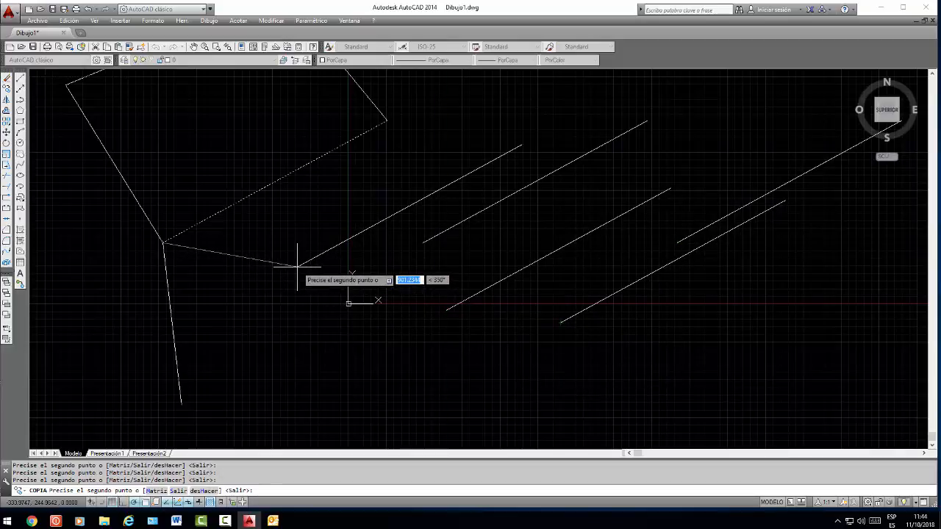
{"action": "key", "text": "Return"}
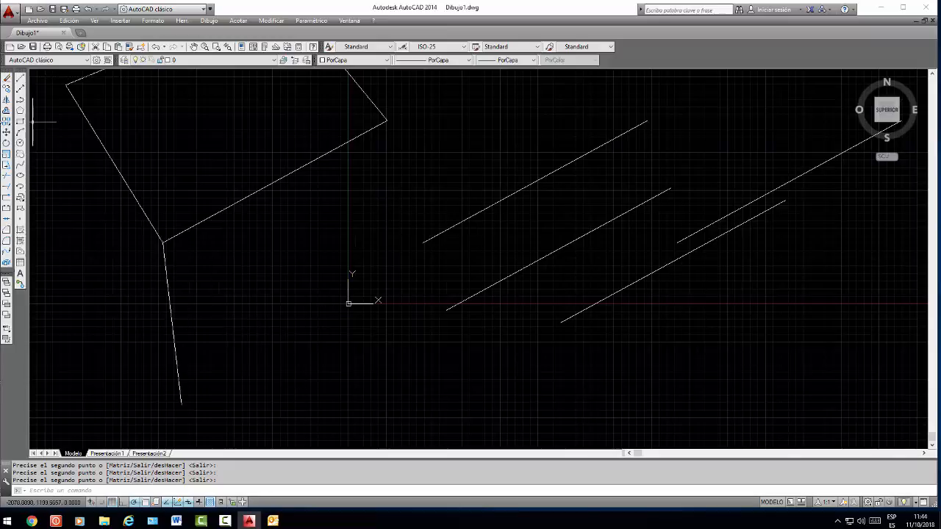
Copy the quadrilateral's lower-right side once more, placing the copy just to its right, using the lowest vertex as base point
{"action": "left_click", "coordinate": [7, 88]}
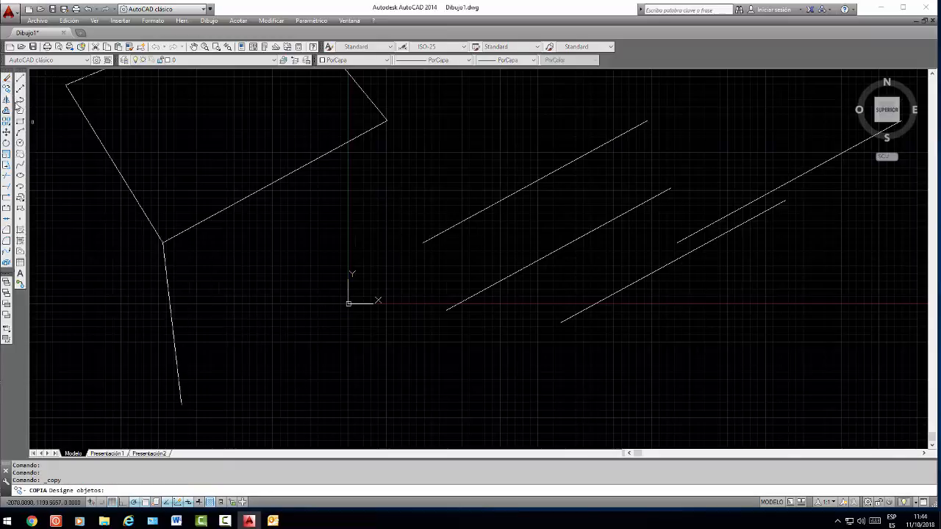
{"action": "left_click", "coordinate": [231, 206]}
{"action": "key", "text": "Return"}
{"action": "left_click", "coordinate": [163, 241]}
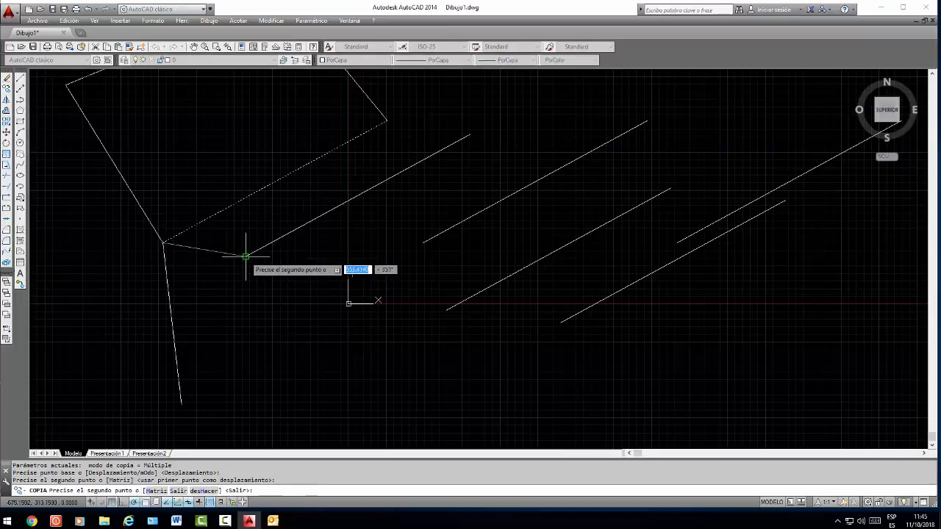
{"action": "left_click", "coordinate": [245, 257]}
{"action": "key", "text": "Return"}
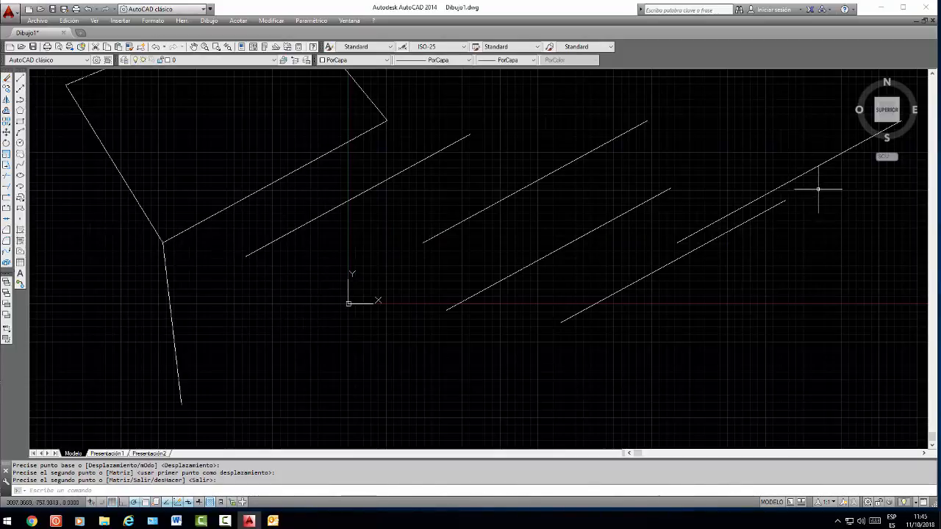
Erase the five copied parallel lines using a crossing selection
{"action": "left_click", "coordinate": [845, 183]}
{"action": "left_click", "coordinate": [301, 284]}
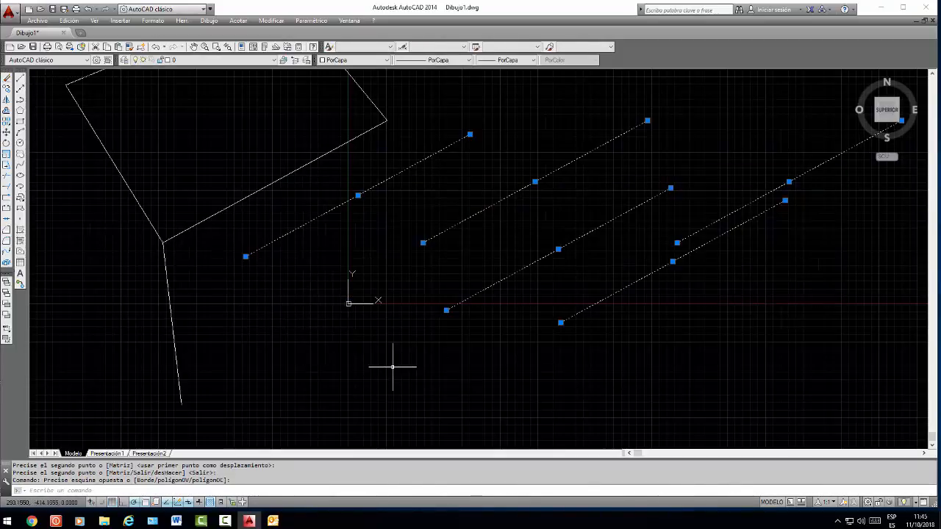
{"action": "key", "text": "Delete"}
Erase the four sides of the original quadrilateral and the separate steep line to clear the drawing
{"action": "left_click", "coordinate": [419, 106]}
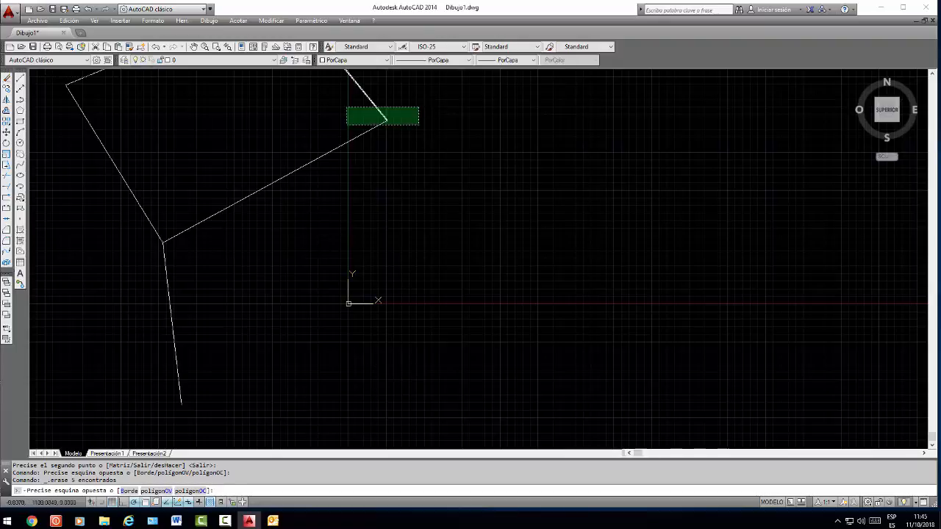
{"action": "left_click", "coordinate": [102, 211]}
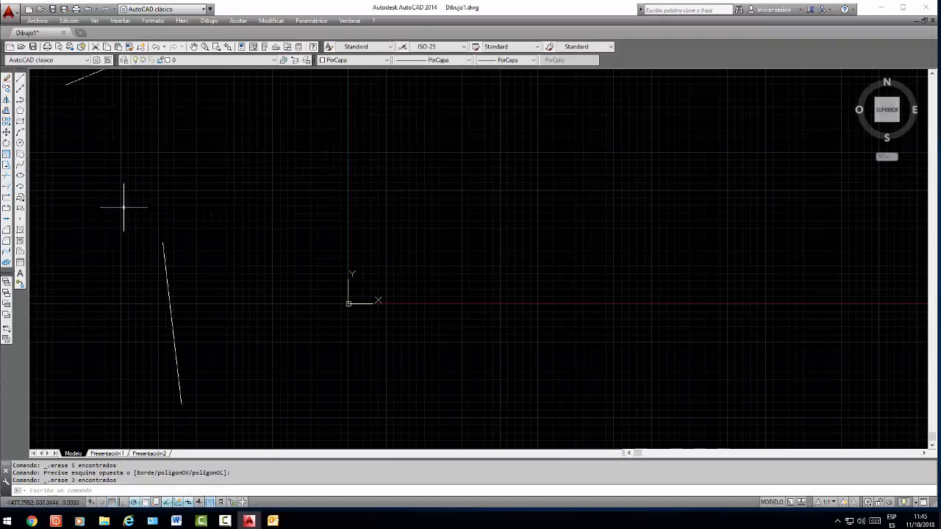
{"action": "left_click", "coordinate": [83, 79]}
{"action": "left_click", "coordinate": [72, 83]}
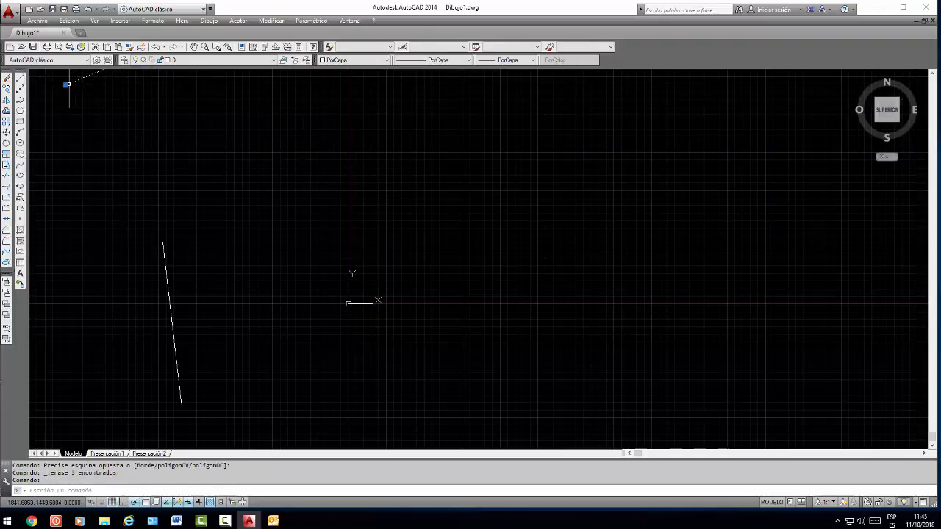
{"action": "key", "text": "Delete"}
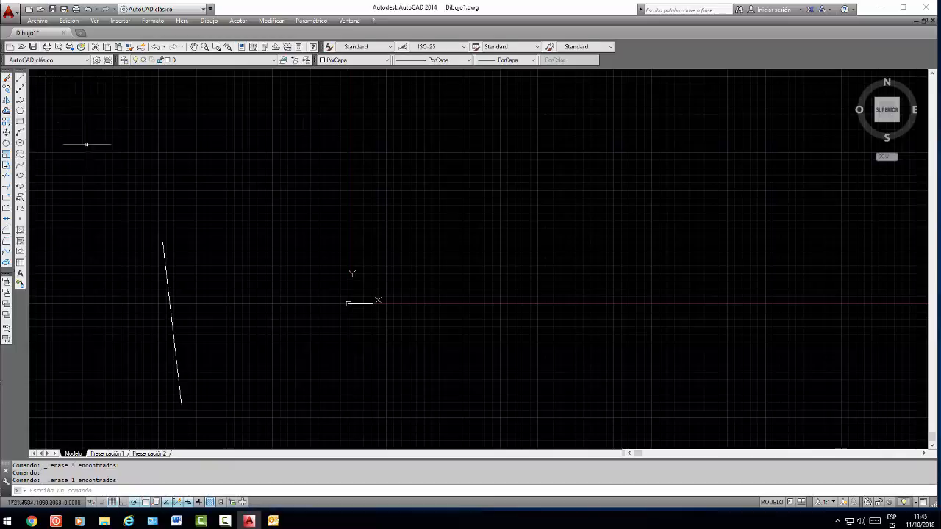
{"action": "left_click", "coordinate": [188, 217]}
{"action": "left_click", "coordinate": [144, 294]}
{"action": "key", "text": "Delete"}
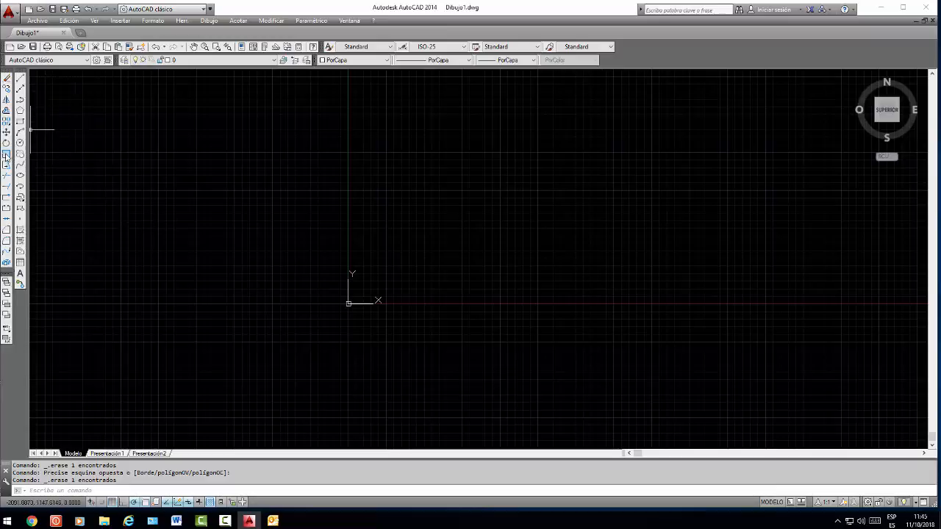
Draw a five-sided polygon inscribed in a circle of radius about 200, right of the origin above the X axis, with one vertex pointing up
{"action": "left_click", "coordinate": [20, 111]}
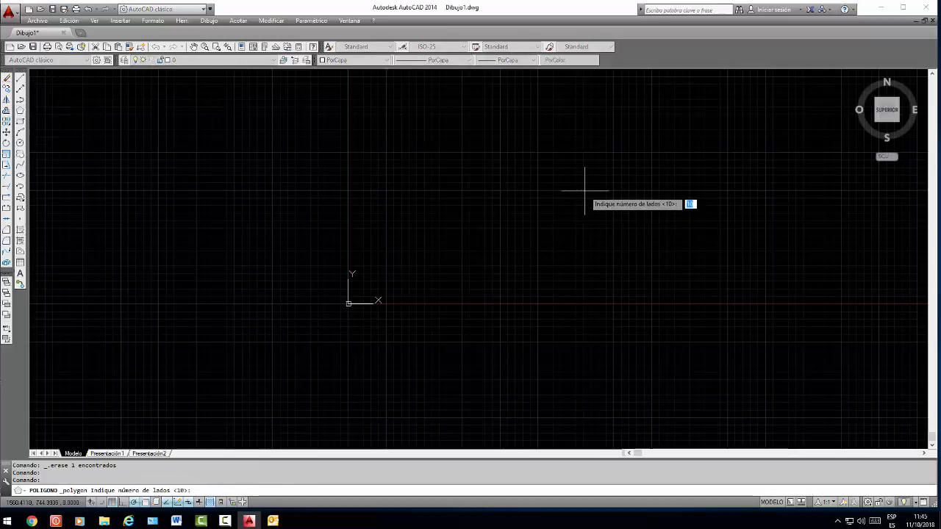
{"action": "type", "text": "5"}
{"action": "key", "text": "Return"}
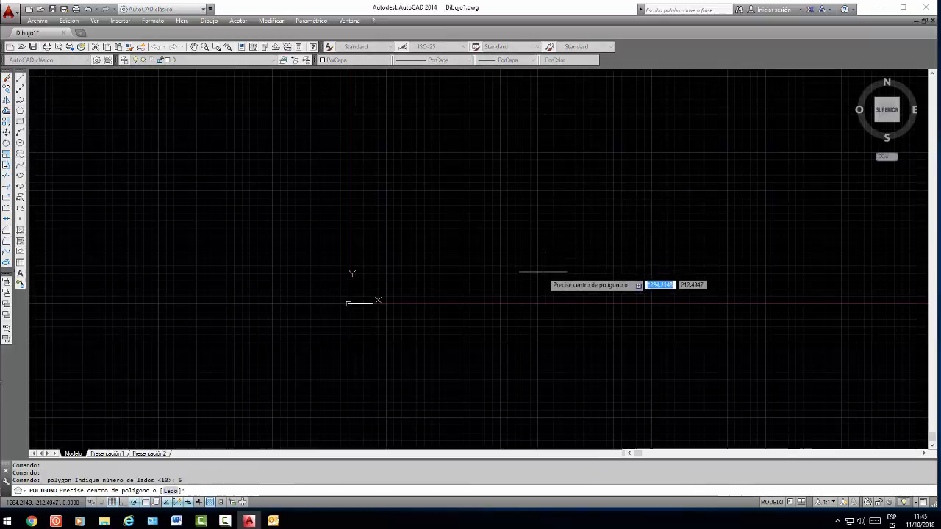
{"action": "type", "text": "i"}
{"action": "key", "text": "Return"}
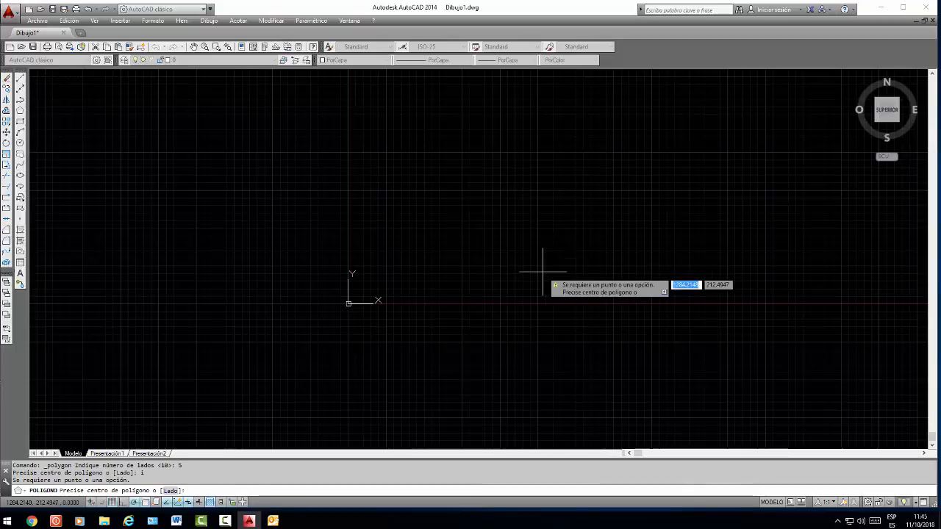
{"action": "left_click", "coordinate": [542, 272]}
{"action": "type", "text": "i"}
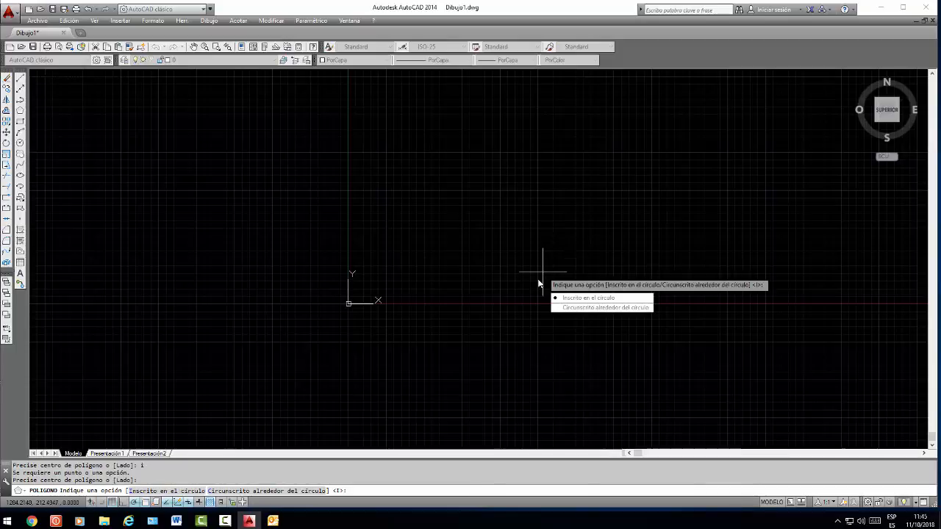
{"action": "key", "text": "Return"}
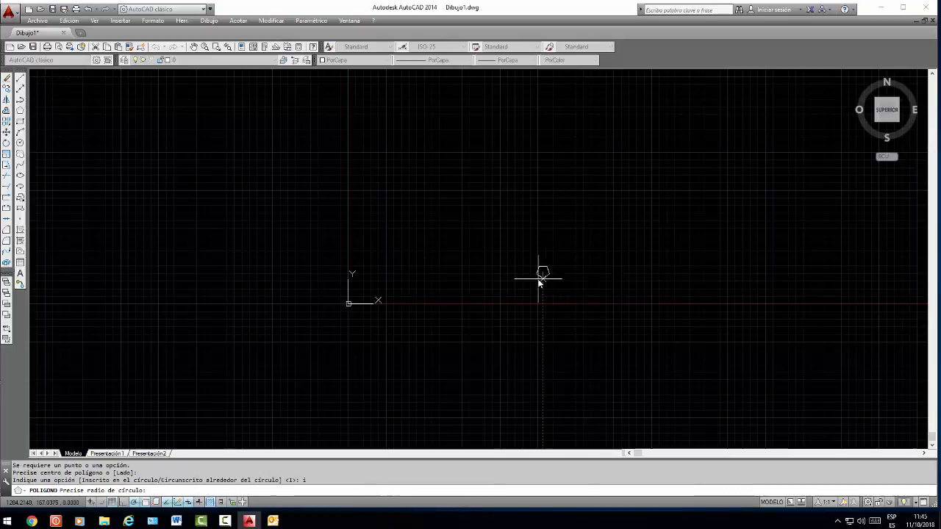
{"action": "left_click", "coordinate": [543, 241]}
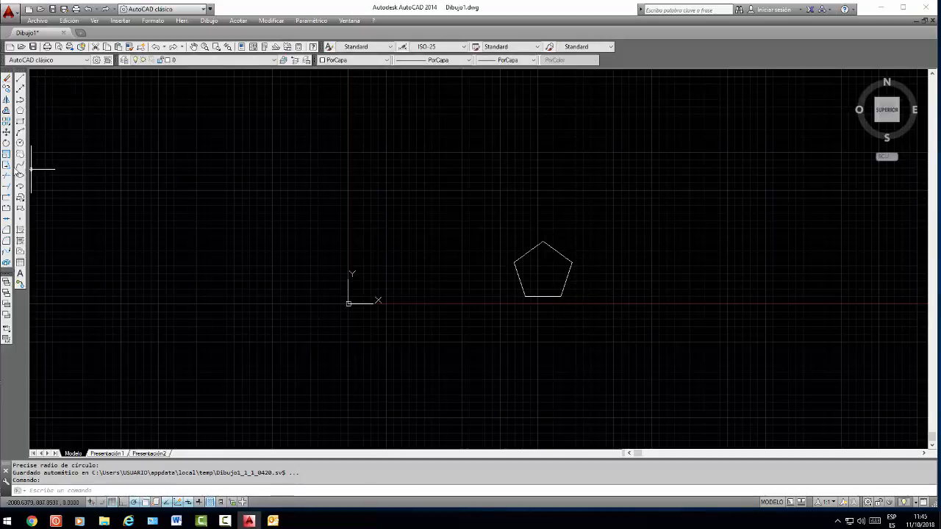
Scale the pentagon by a factor of 0.5 from its lower-left vertex
{"action": "left_click", "coordinate": [6, 155]}
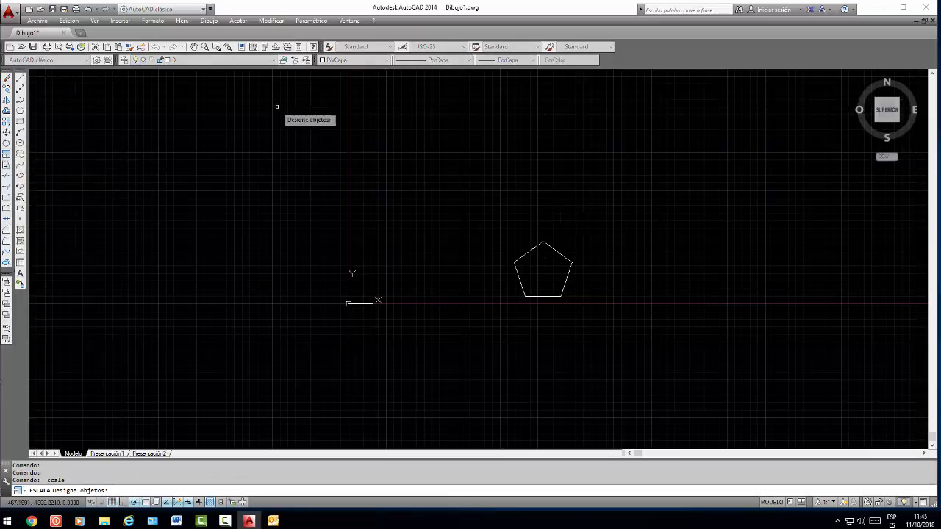
{"action": "left_click", "coordinate": [561, 238]}
{"action": "left_click", "coordinate": [523, 267]}
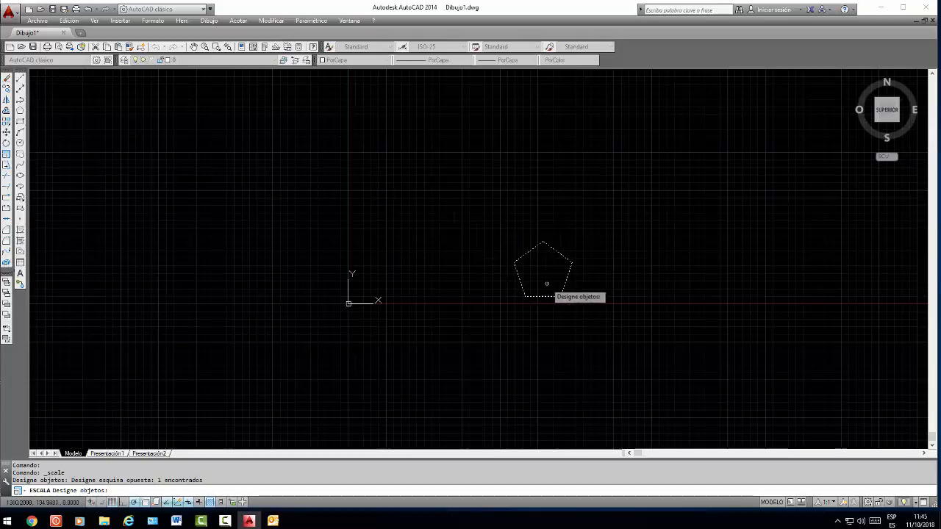
{"action": "key", "text": "Return"}
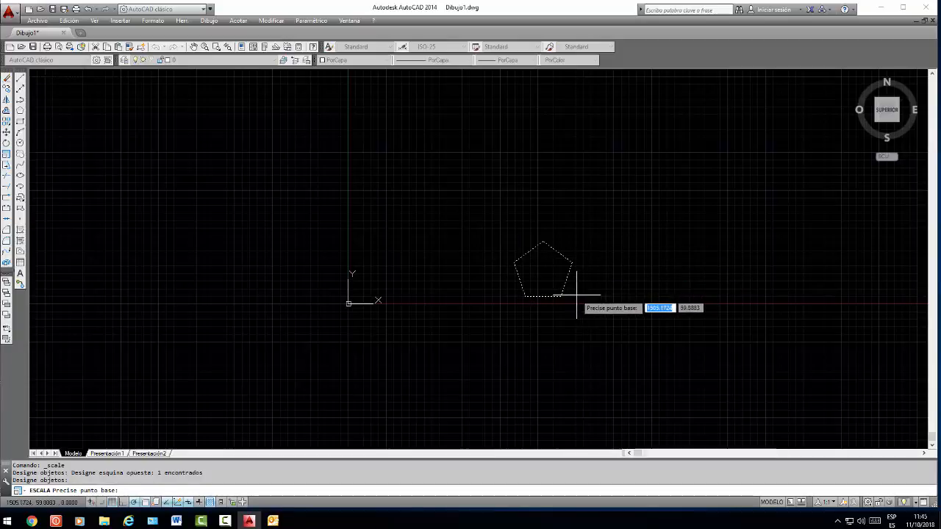
{"action": "left_click", "coordinate": [525, 296]}
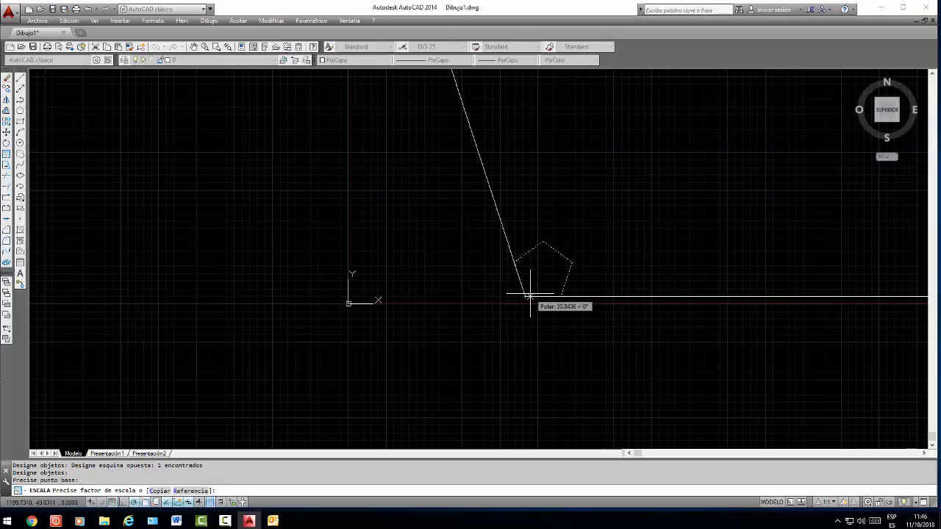
{"action": "type", "text": "2"}
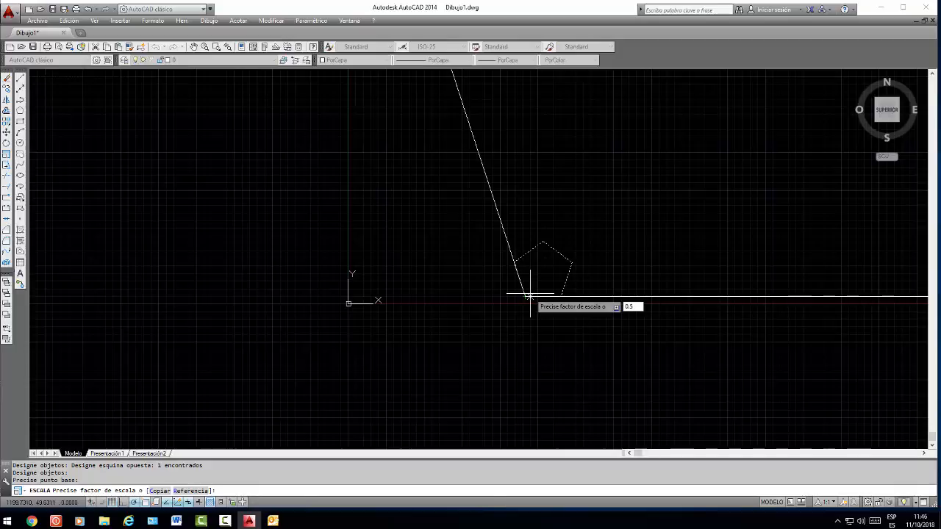
{"action": "key", "text": "Return"}
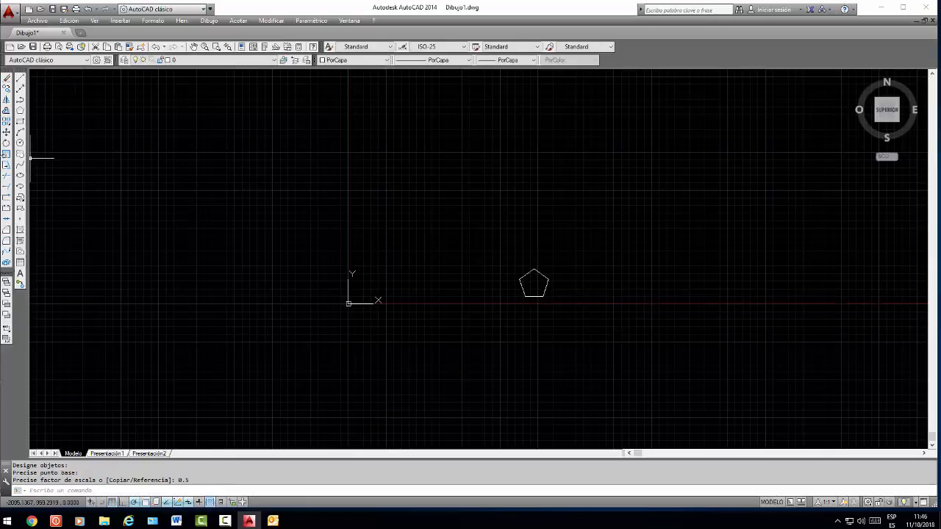
Scale the pentagon by a factor of 4, using its lower-left vertex as base point
{"action": "left_click", "coordinate": [6, 154]}
{"action": "left_click", "coordinate": [531, 293]}
{"action": "left_click", "coordinate": [511, 305]}
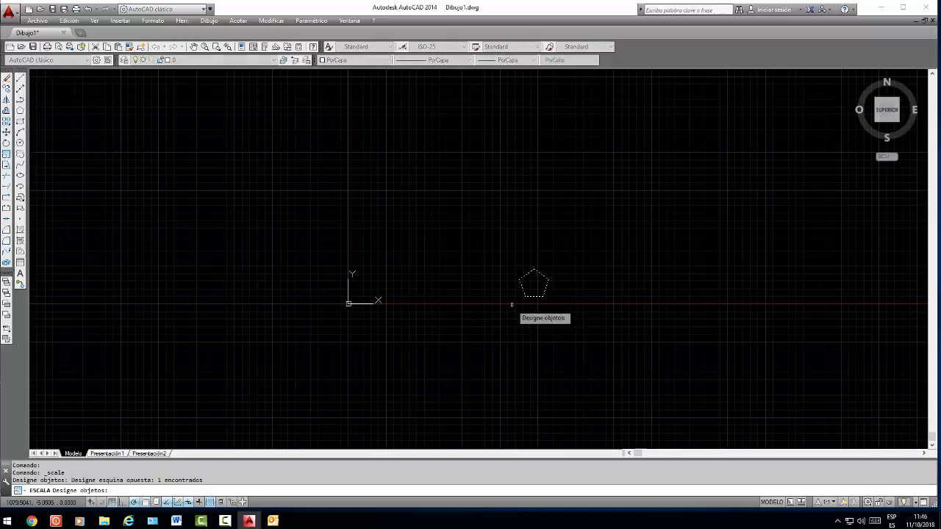
{"action": "key", "text": "Return"}
{"action": "left_click", "coordinate": [525, 296]}
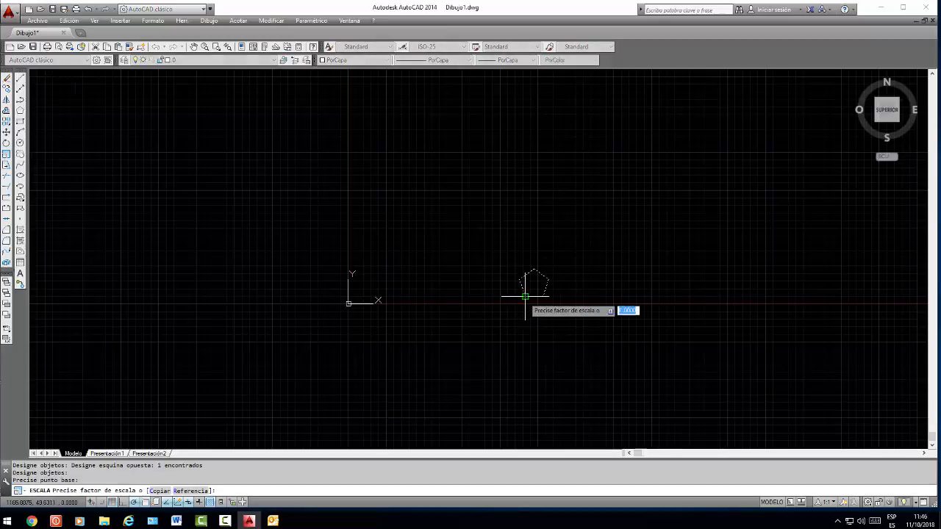
{"action": "type", "text": "4"}
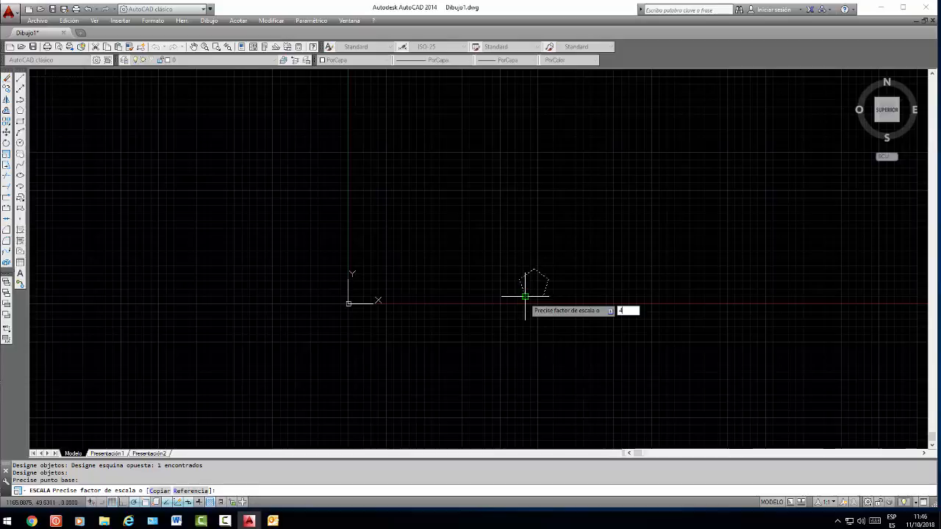
{"action": "key", "text": "Return"}
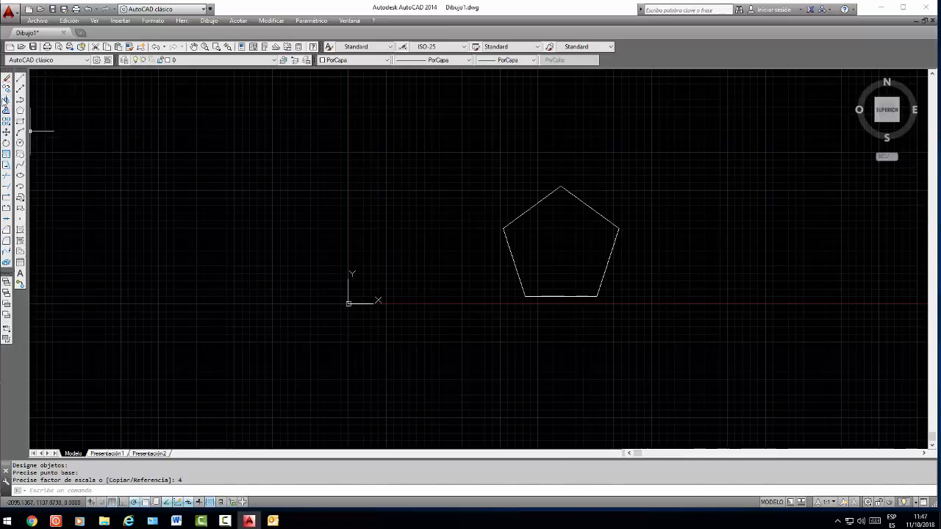
Draw a single slanted line left of the Y axis, descending rightward to an endpoint just above the X axis level
{"action": "left_click", "coordinate": [21, 80]}
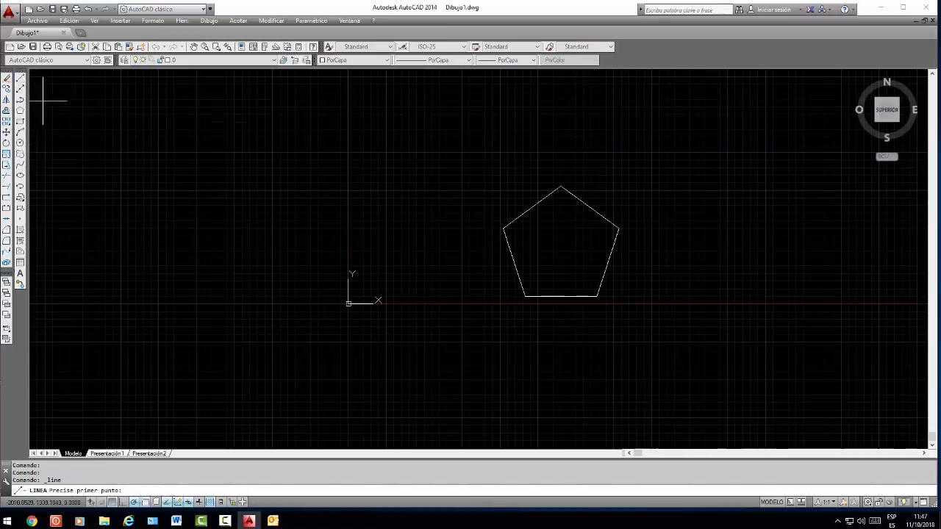
{"action": "left_click", "coordinate": [146, 158]}
{"action": "left_click", "coordinate": [244, 285]}
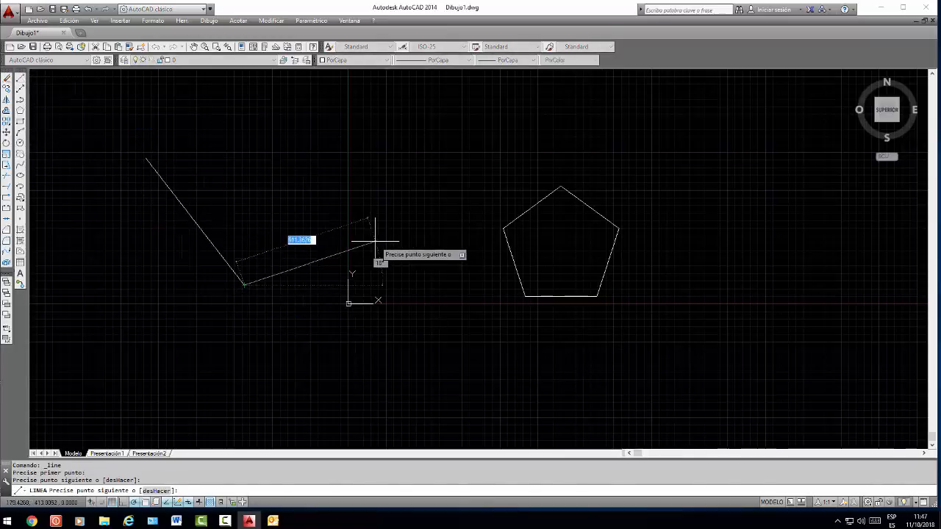
{"action": "key", "text": "Return"}
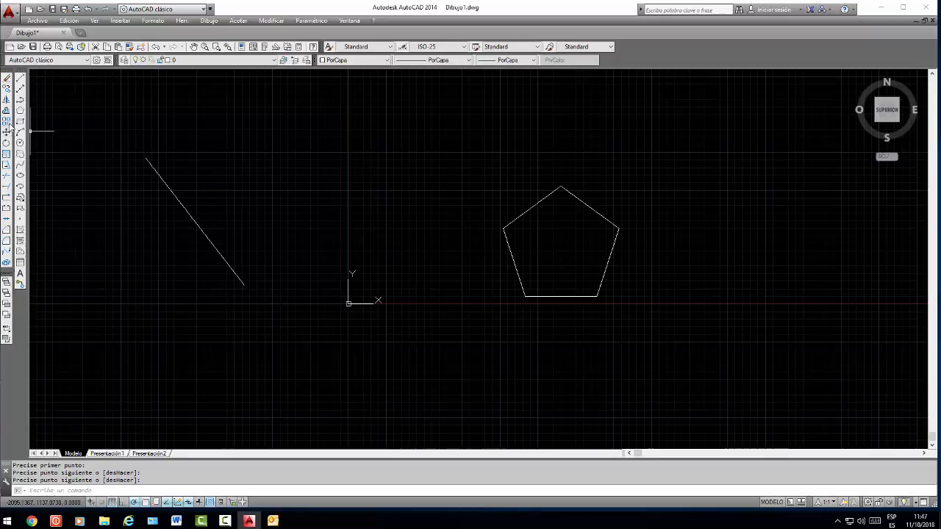
From the slanted line's upper end, draw a shorter line down to the right, continued by a vertical line upward
{"action": "left_click", "coordinate": [21, 78]}
{"action": "left_click", "coordinate": [146, 157]}
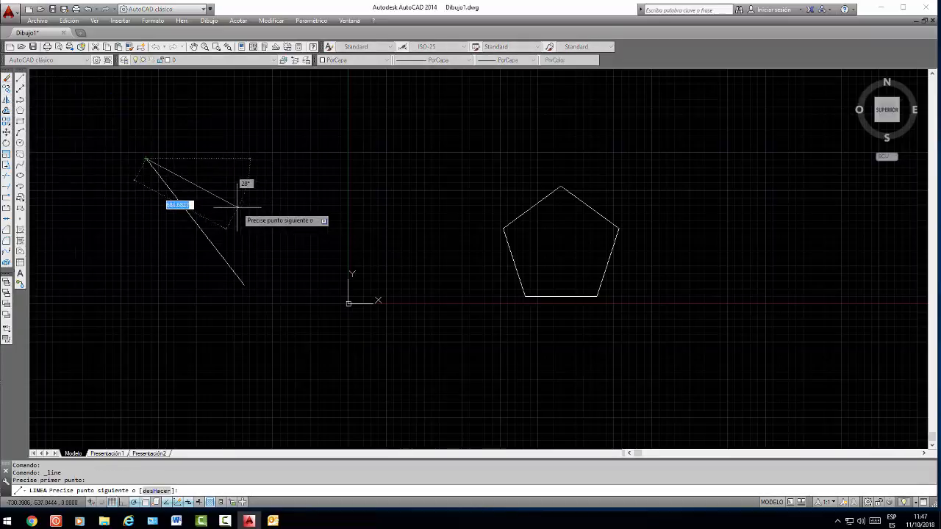
{"action": "left_click", "coordinate": [219, 195]}
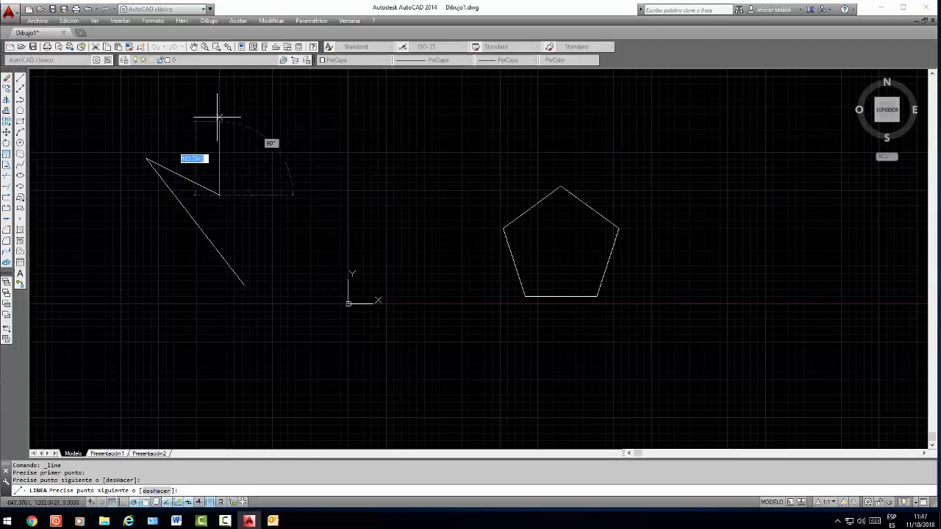
{"action": "left_click", "coordinate": [219, 78]}
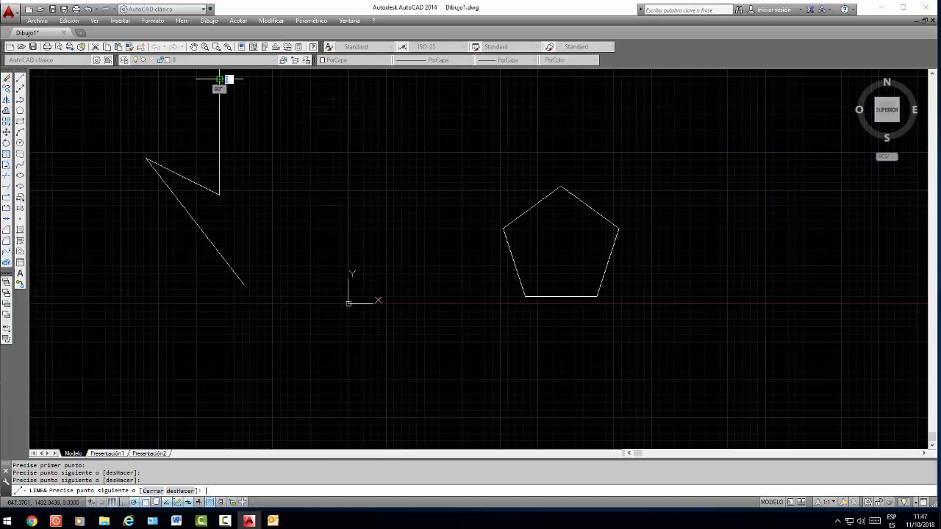
{"action": "key", "text": "Return"}
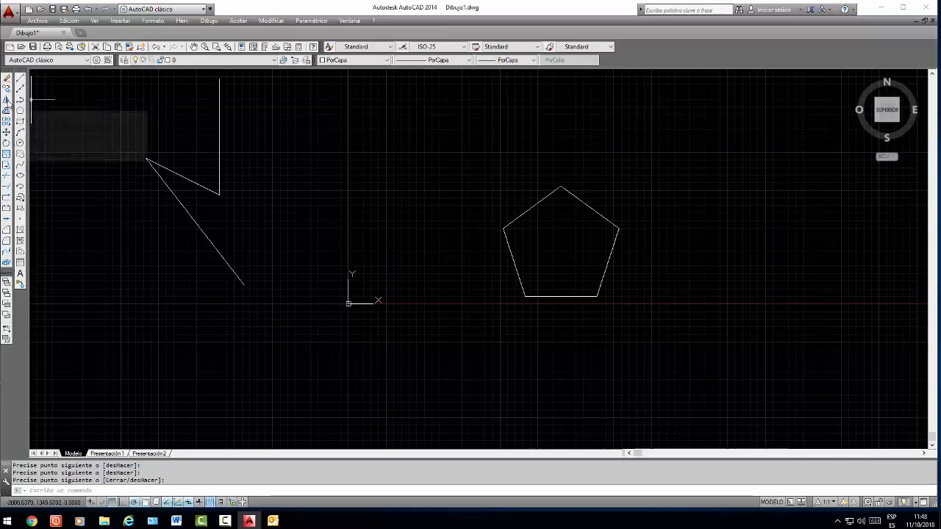
{"action": "left_click", "coordinate": [6, 100]}
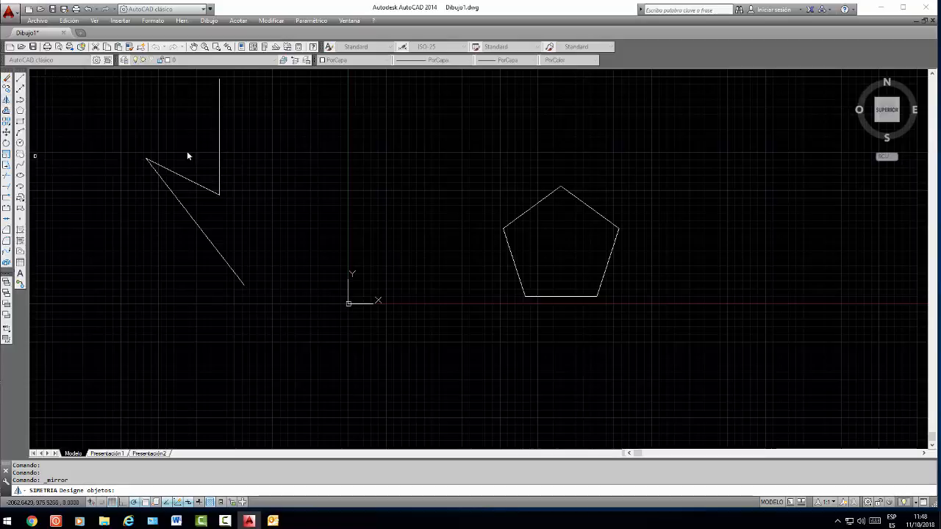
{"action": "left_click", "coordinate": [251, 155]}
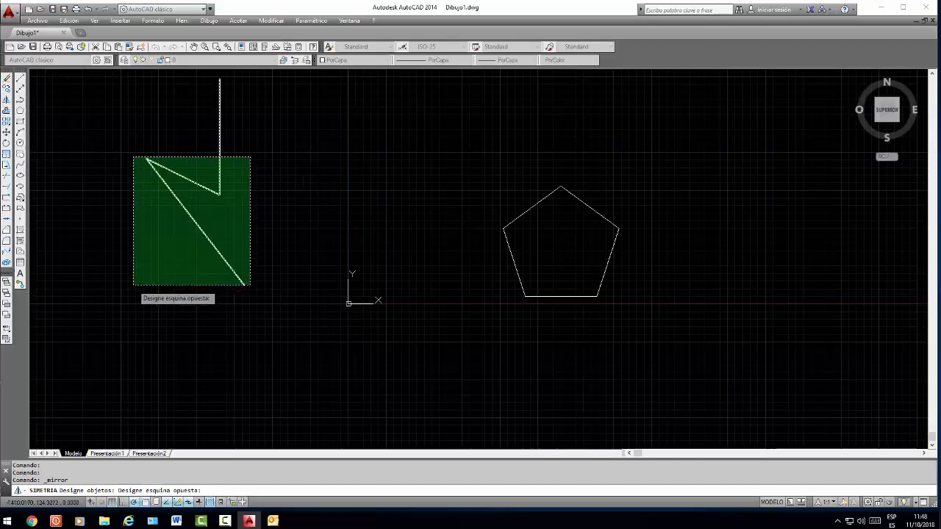
{"action": "left_click", "coordinate": [133, 288]}
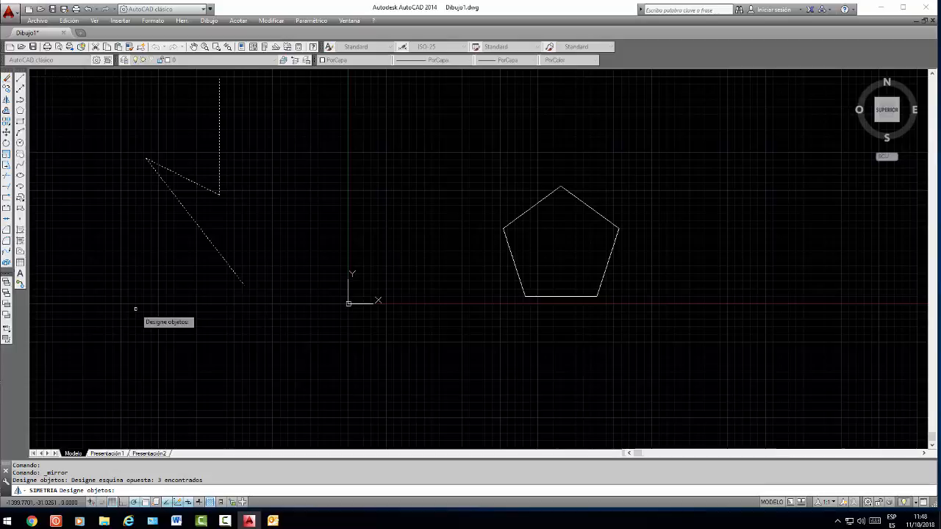
{"action": "key", "text": "Return"}
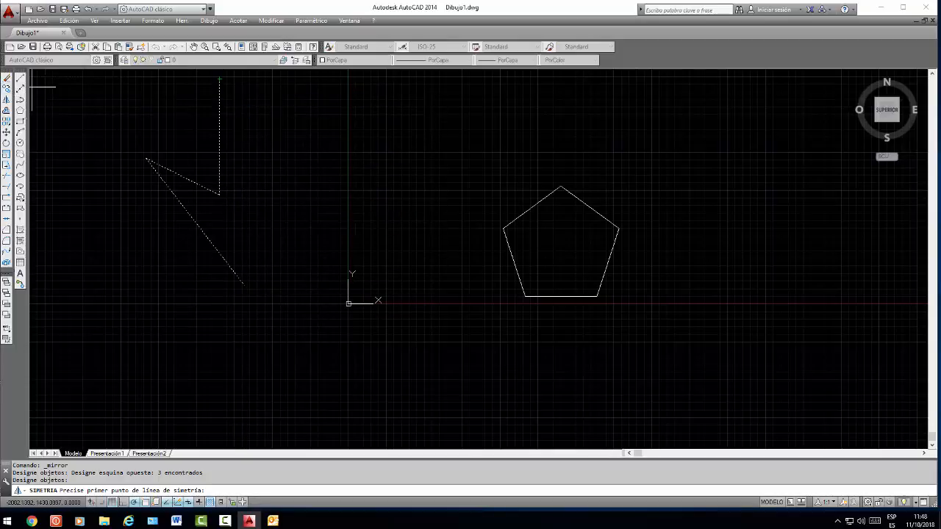
{"action": "key", "text": "Escape"}
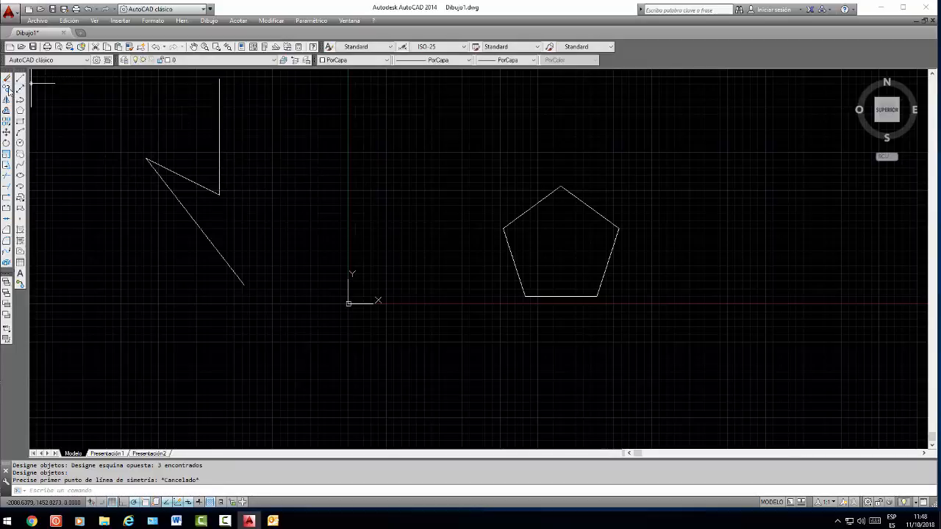
Draw a short line from the vertical line's upper end down to the right, ending vertically above the long slanted line's lower end
{"action": "left_click", "coordinate": [19, 78]}
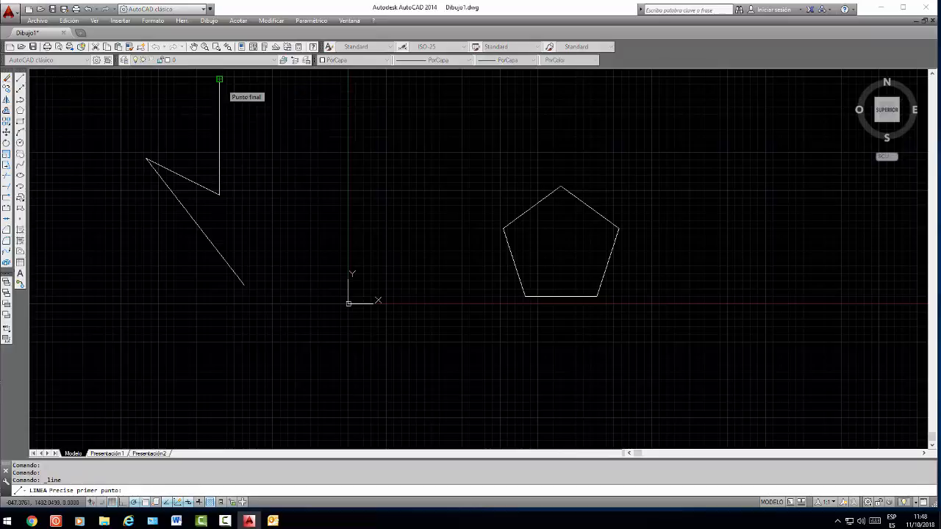
{"action": "left_click", "coordinate": [219, 79]}
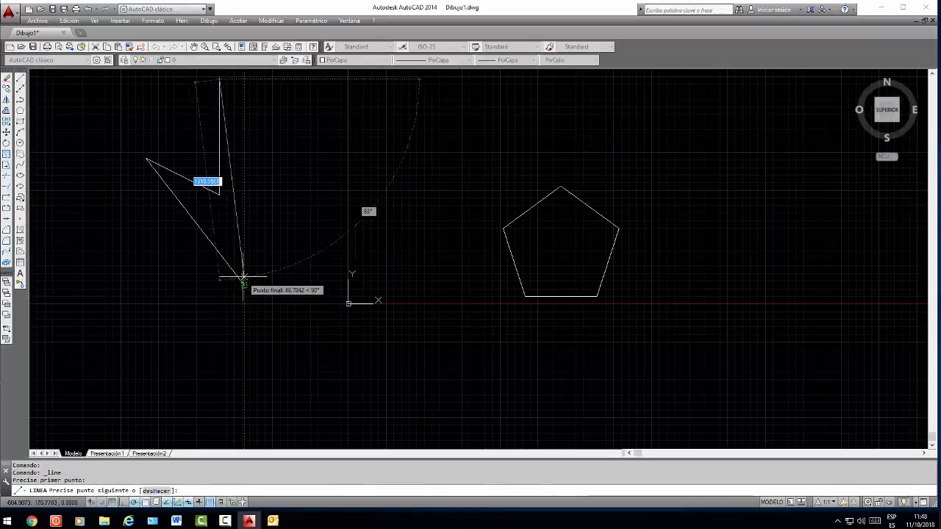
{"action": "left_click", "coordinate": [246, 109]}
{"action": "key", "text": "Return"}
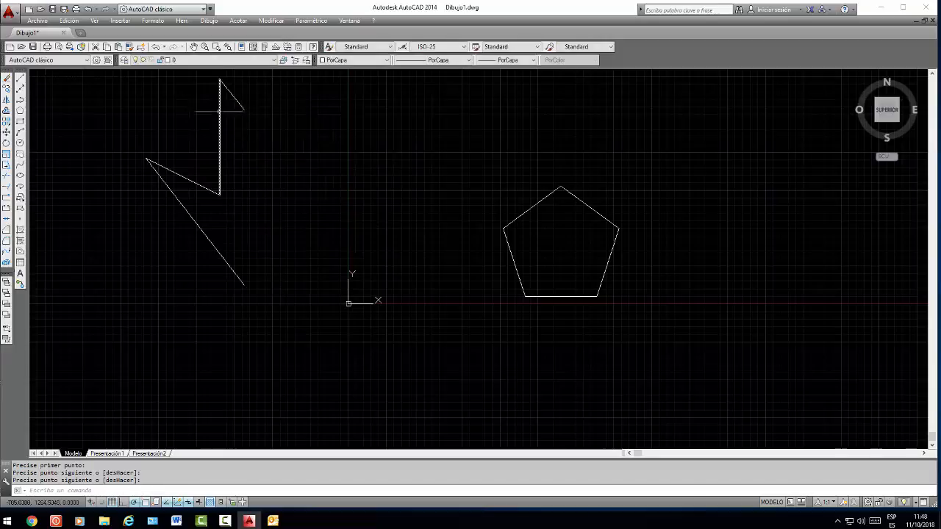
Mirror the four connected lines about a vertical axis through the long slanted line's lower end, keeping the source objects
{"action": "left_click", "coordinate": [7, 100]}
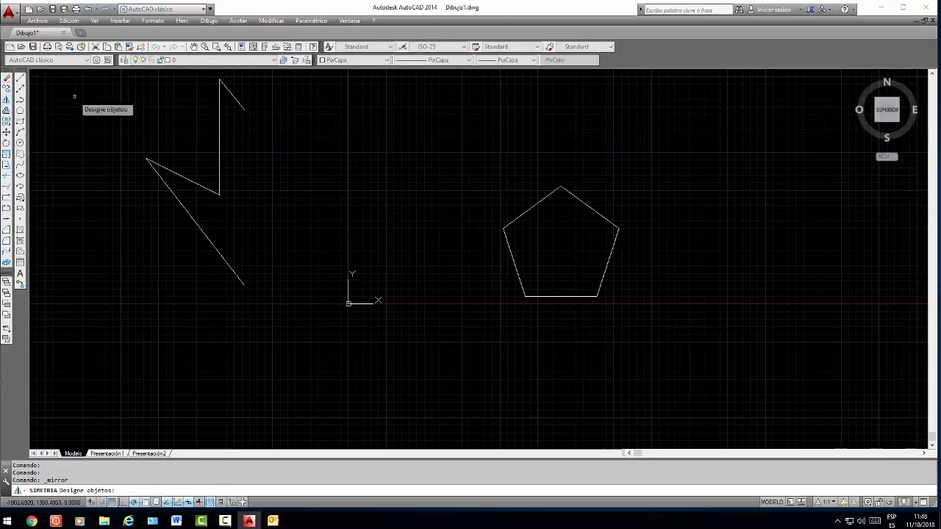
{"action": "left_click", "coordinate": [242, 74]}
{"action": "left_click", "coordinate": [96, 346]}
{"action": "key", "text": "Return"}
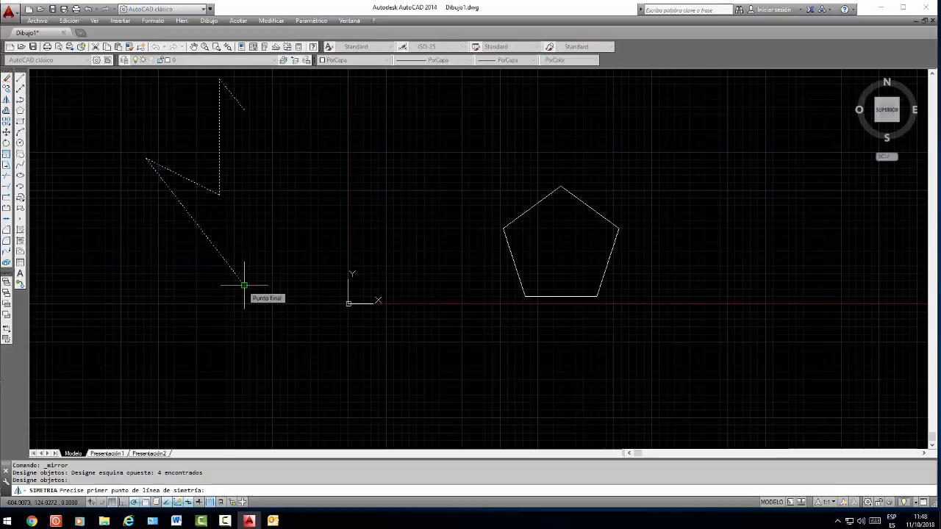
{"action": "left_click", "coordinate": [244, 284]}
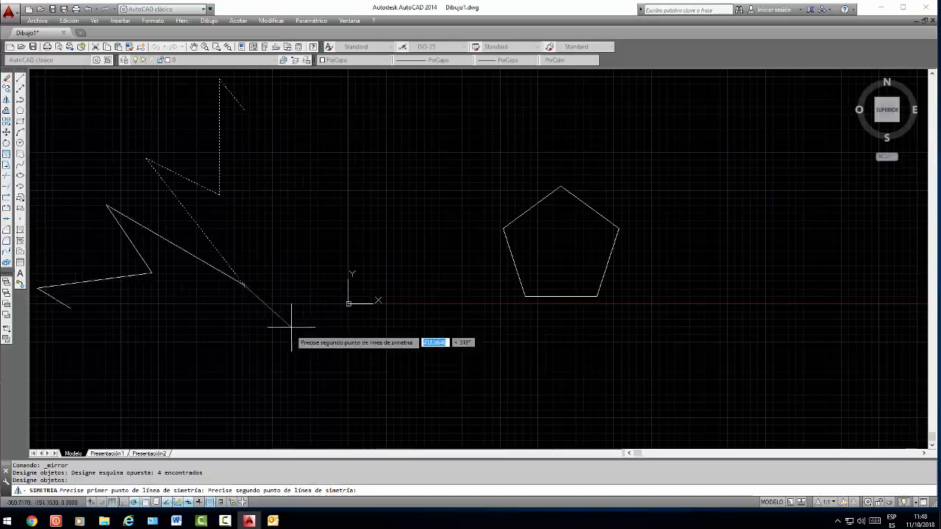
{"action": "left_click", "coordinate": [244, 380]}
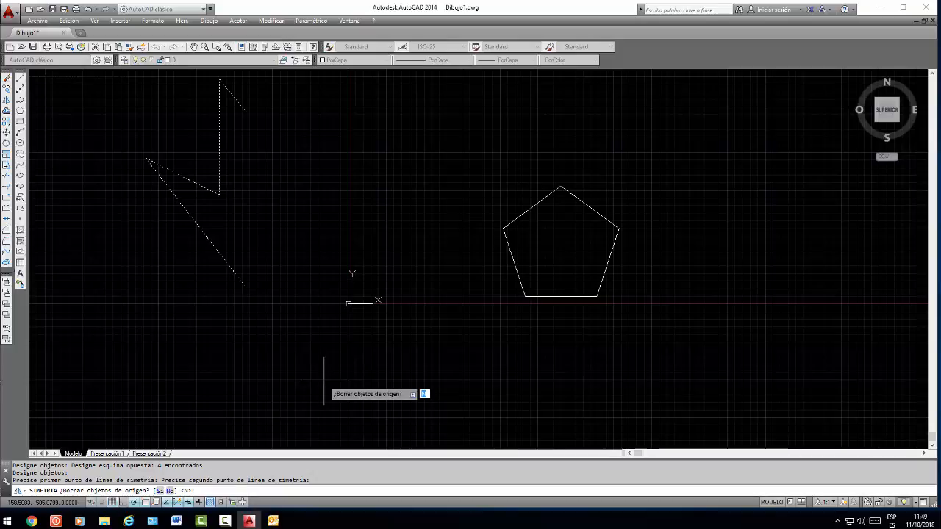
{"action": "key", "text": "Return"}
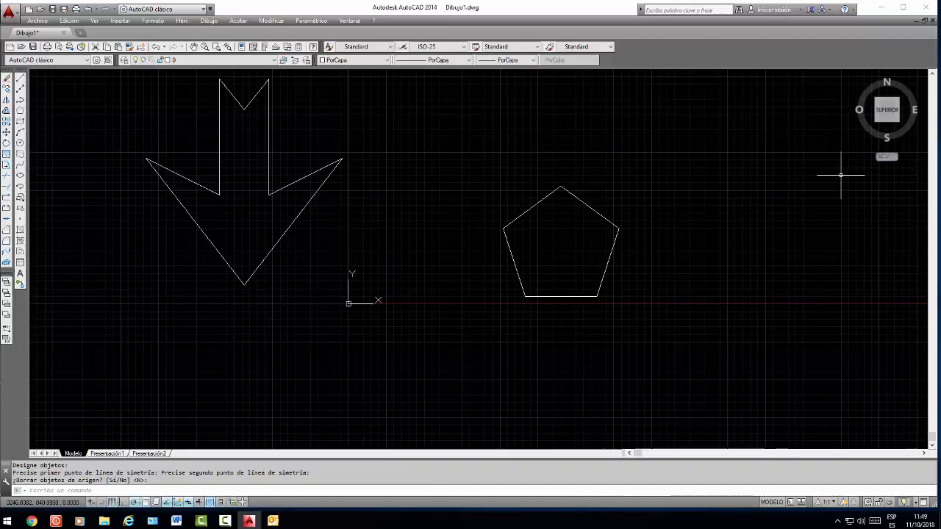
Erase all the lines of the mirrored arrow outline and the pentagon to empty the drawing
{"action": "left_click", "coordinate": [305, 76]}
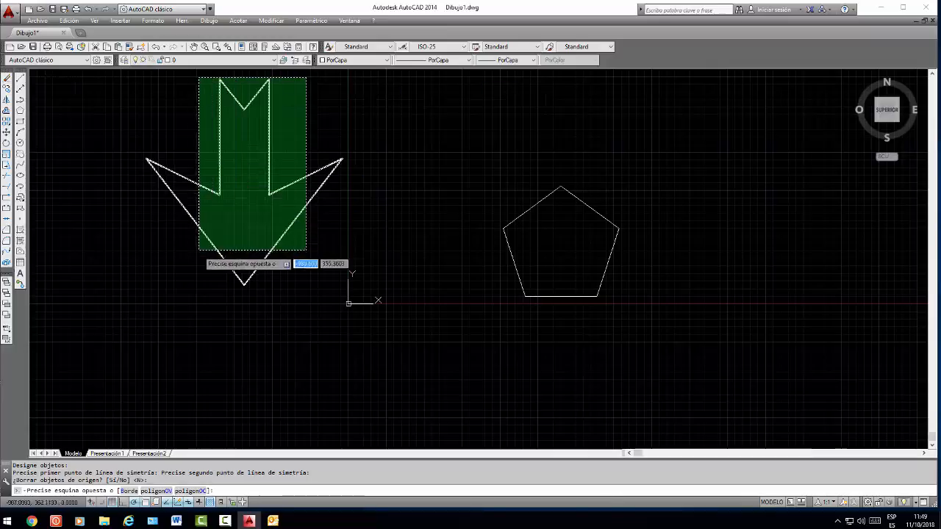
{"action": "left_click", "coordinate": [198, 250]}
{"action": "key", "text": "Delete"}
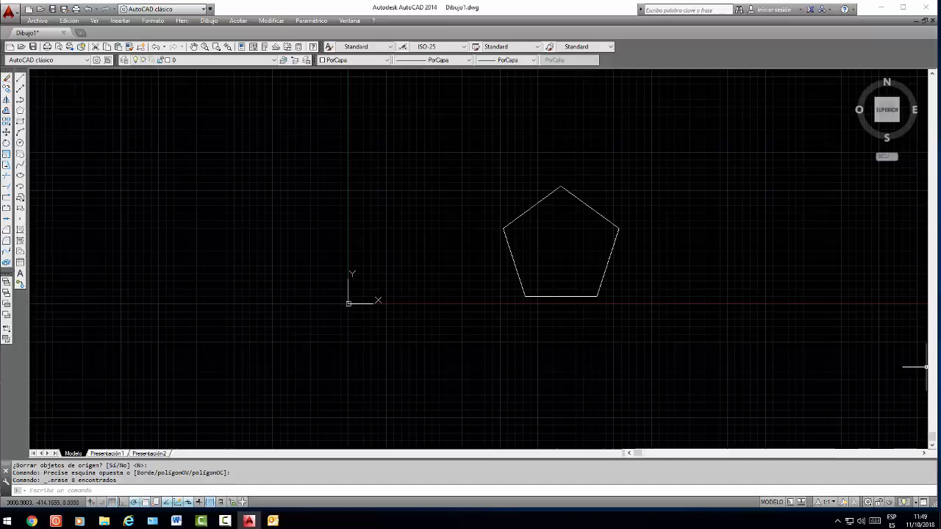
{"action": "left_click", "coordinate": [621, 171]}
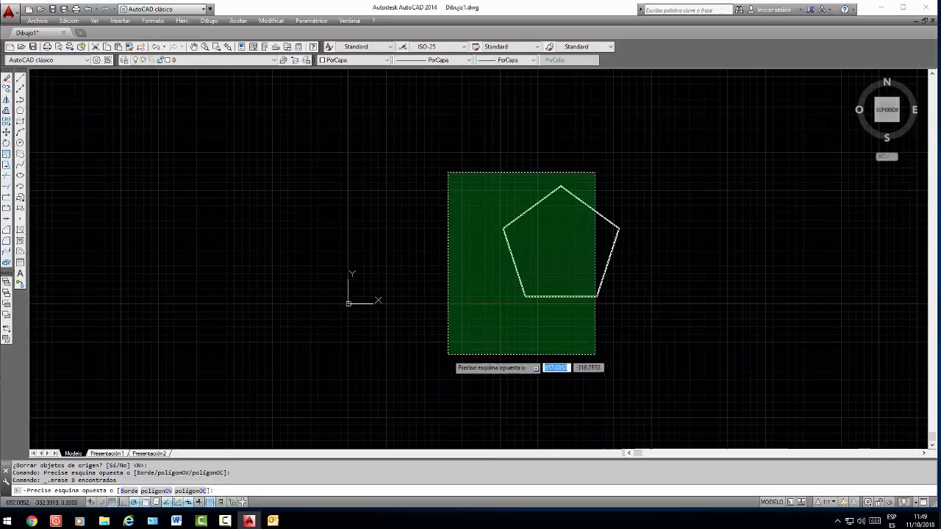
{"action": "left_click", "coordinate": [447, 355]}
{"action": "key", "text": "Delete"}
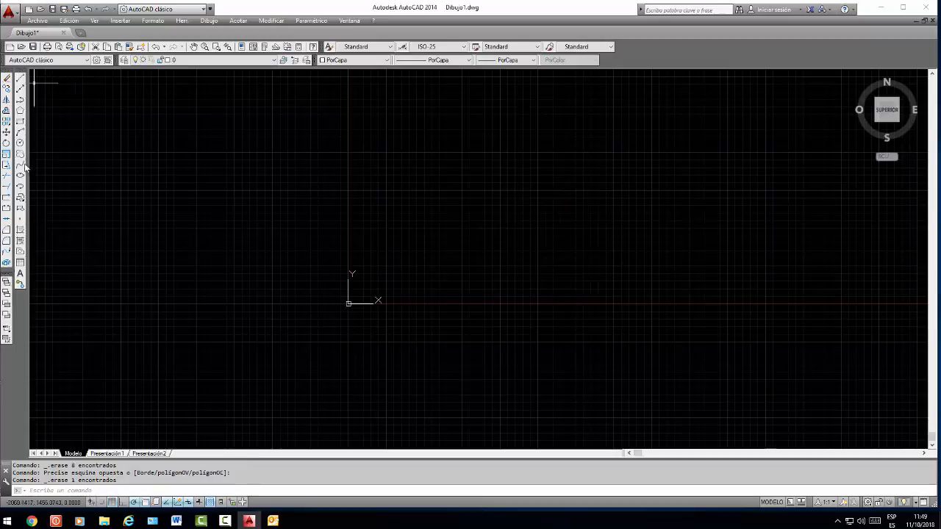
Draw a wide rectangle right of the origin above the X axis, plus a line crossing it at about 37° downward to the right
{"action": "left_click", "coordinate": [20, 121]}
{"action": "left_click", "coordinate": [529, 190]}
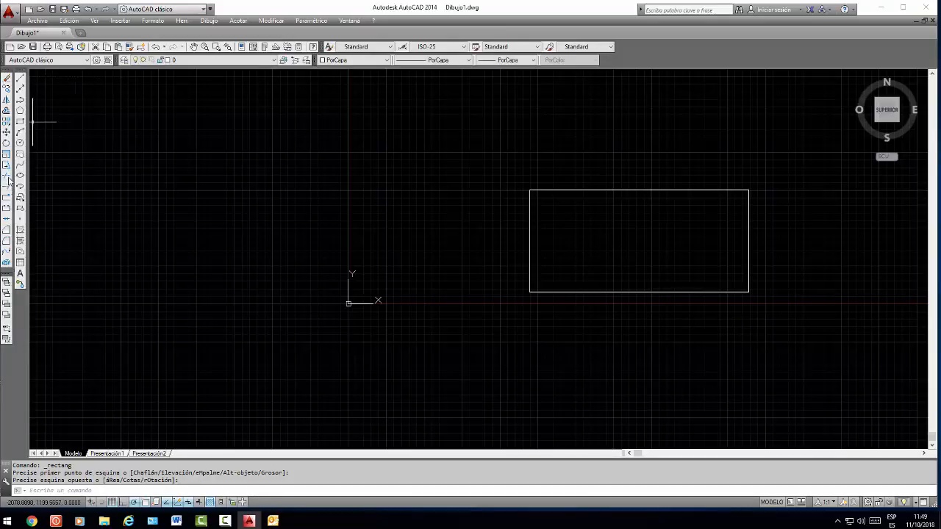
{"action": "left_click", "coordinate": [20, 80]}
{"action": "left_click", "coordinate": [463, 130]}
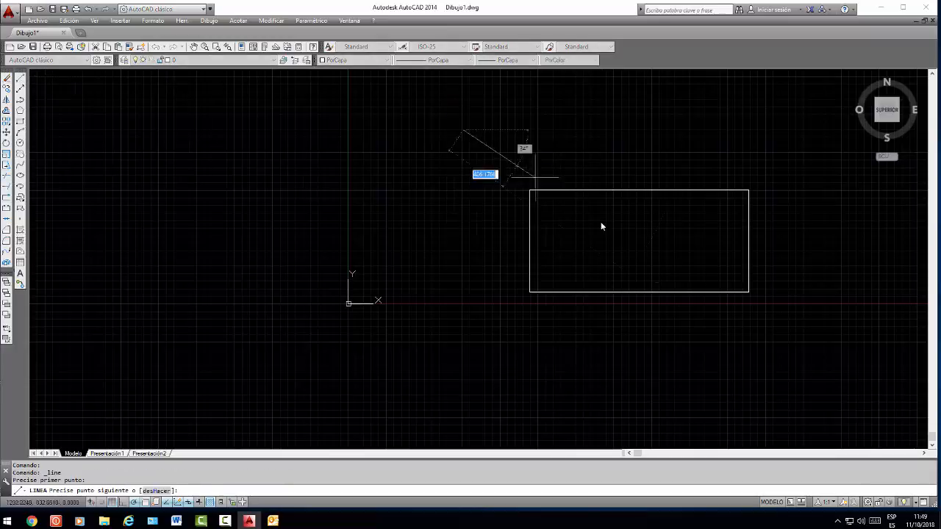
{"action": "left_click", "coordinate": [748, 343]}
{"action": "key", "text": "Return"}
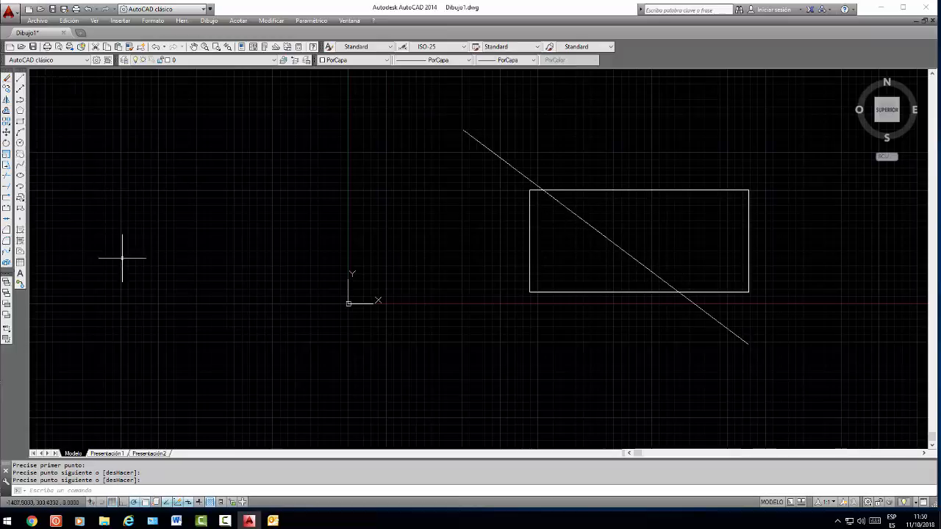
Trim both ends of the diagonal line that extend outside the rectangle, using the rectangle as the cutting edge
{"action": "left_click", "coordinate": [6, 176]}
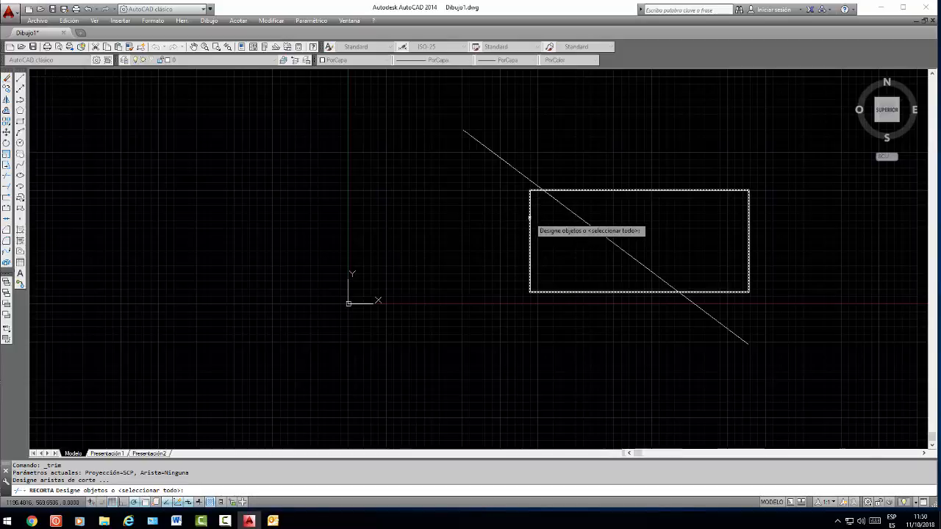
{"action": "left_click", "coordinate": [529, 218]}
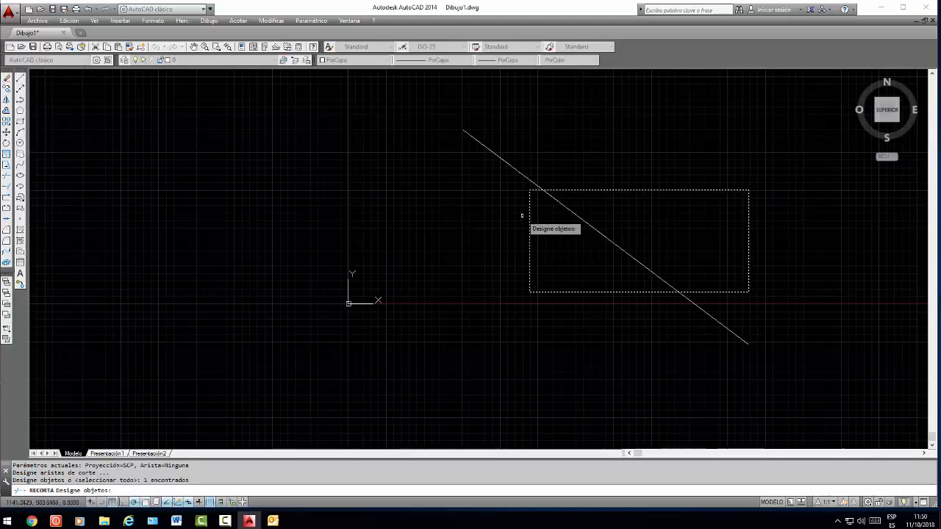
{"action": "key", "text": "Return"}
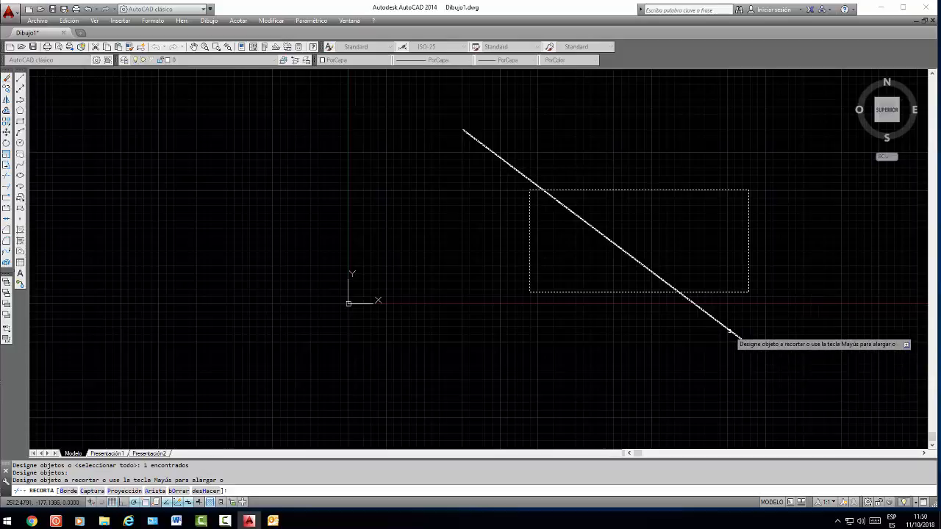
{"action": "left_click", "coordinate": [728, 329]}
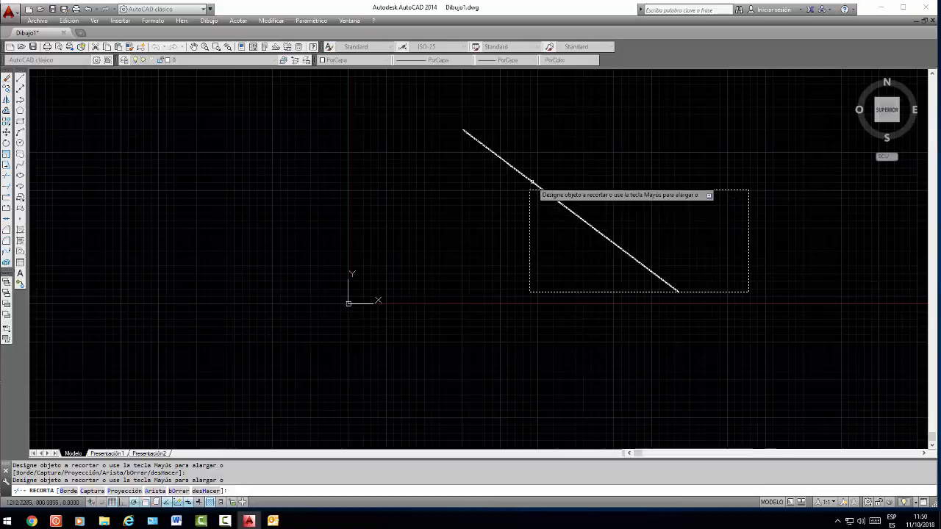
{"action": "left_click", "coordinate": [471, 138]}
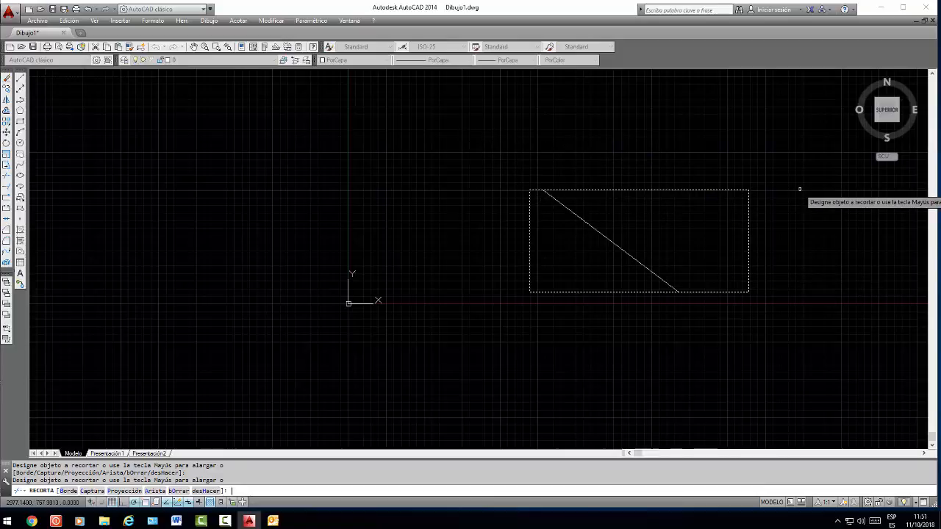
{"action": "key", "text": "Return"}
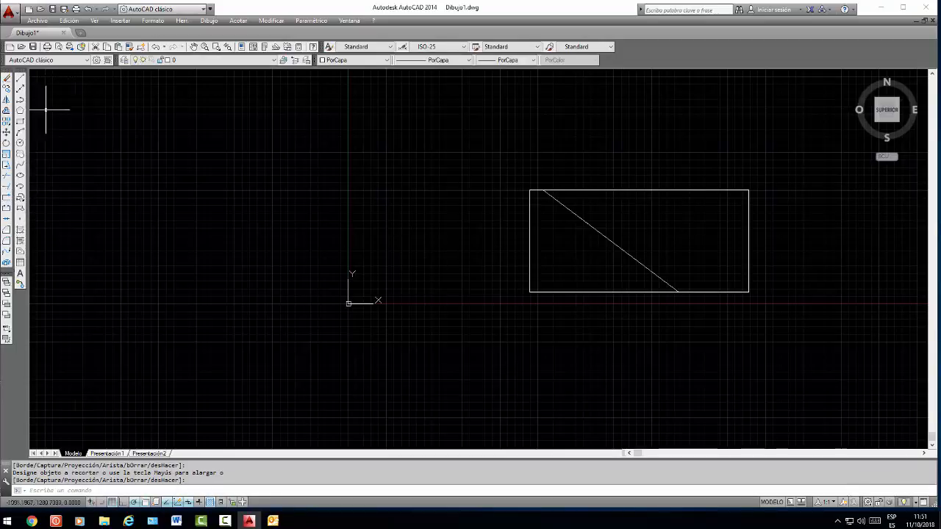
Draw a line from below the rectangle's lower-left corner, crossing the existing diagonal and ending above the rectangle near its upper-right corner
{"action": "left_click", "coordinate": [21, 81]}
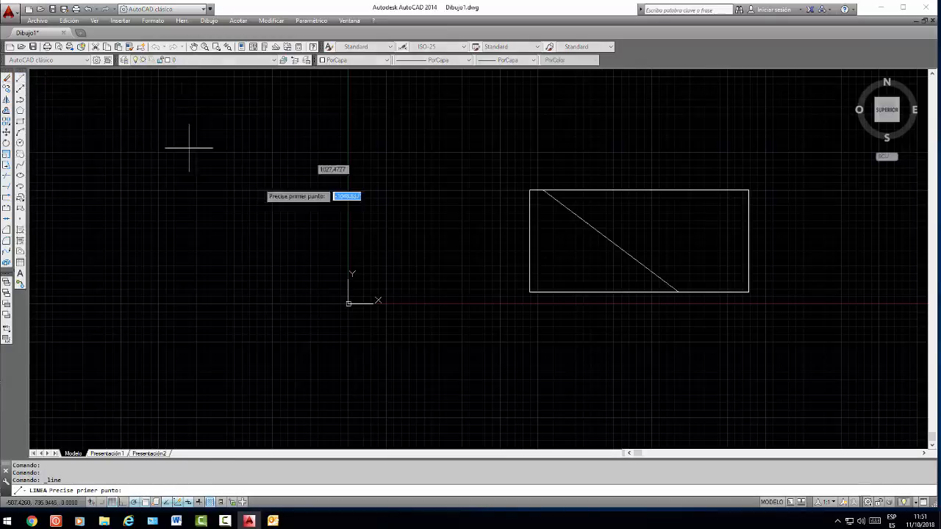
{"action": "left_click", "coordinate": [521, 347]}
{"action": "left_click", "coordinate": [719, 148]}
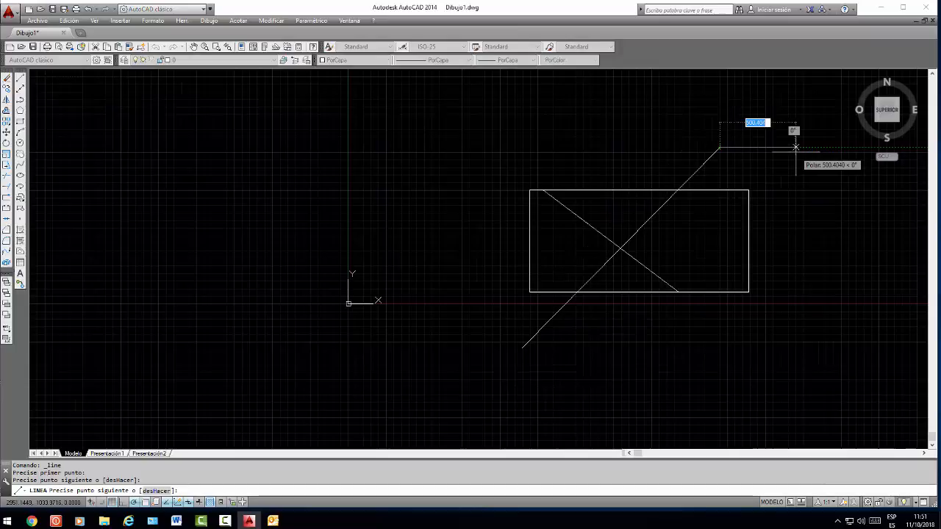
{"action": "key", "text": "Return"}
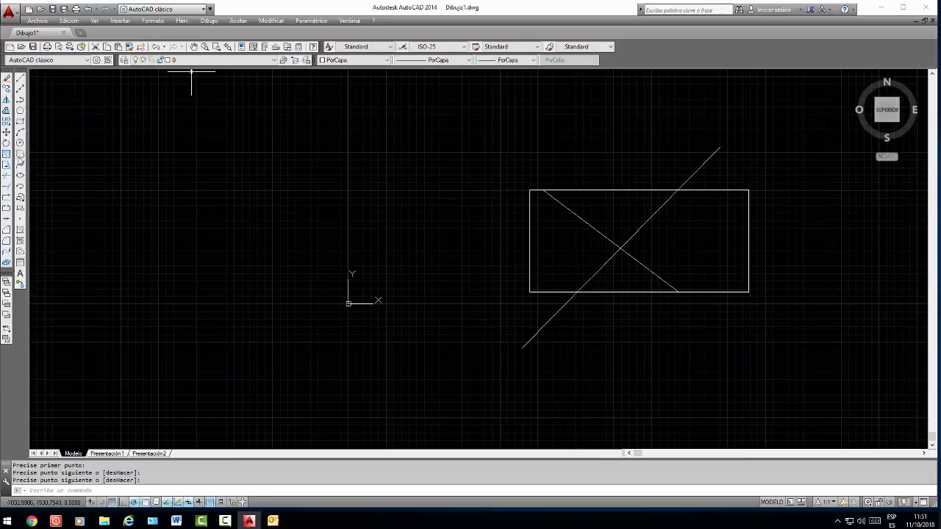
Trim away both portions of the new diagonal line inside the rectangle, using all objects as cutting edges
{"action": "left_click", "coordinate": [6, 179]}
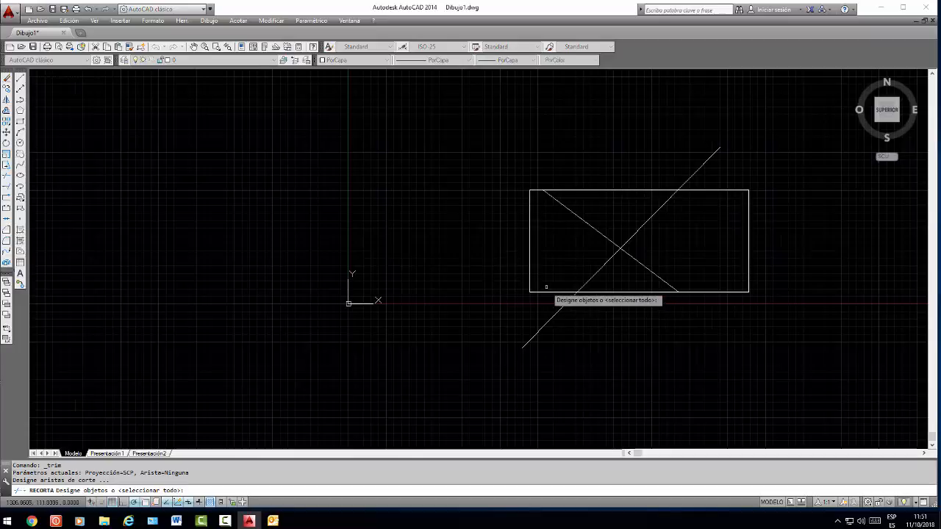
{"action": "key", "text": "Return"}
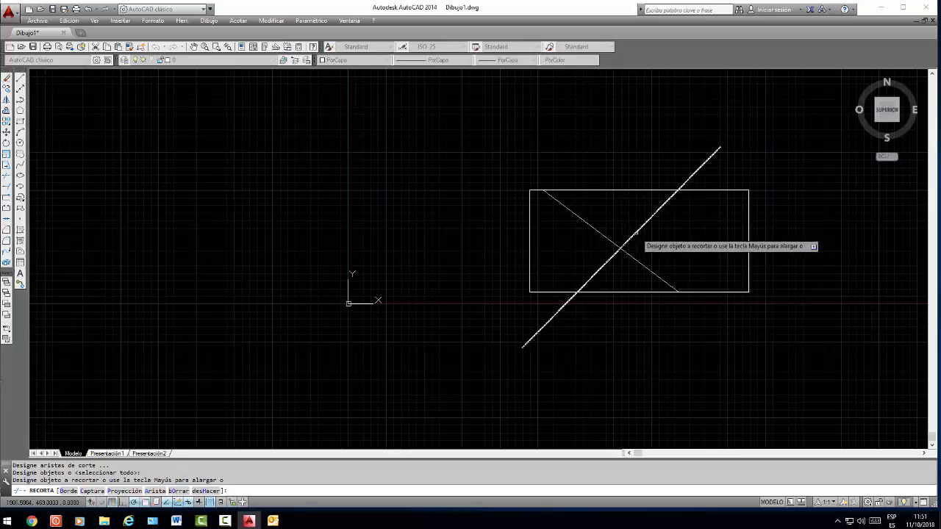
{"action": "left_click", "coordinate": [635, 233]}
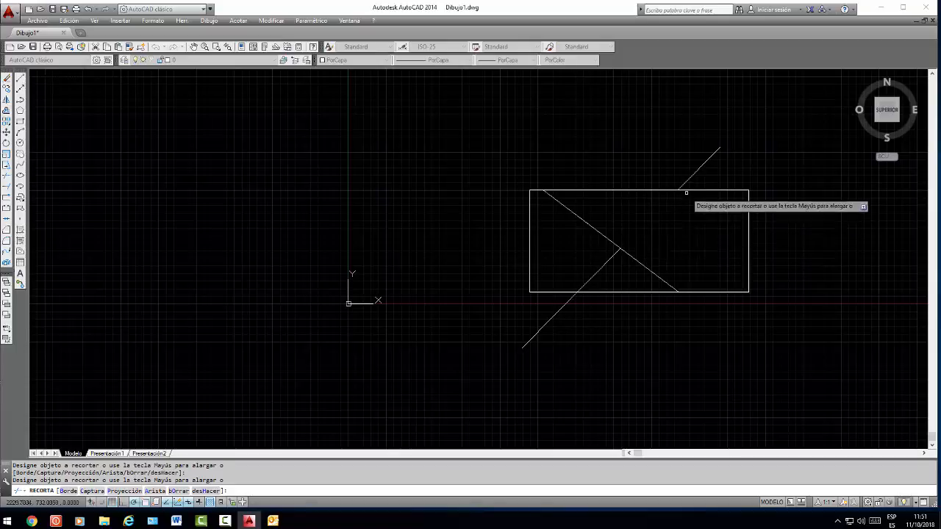
{"action": "left_click", "coordinate": [586, 281]}
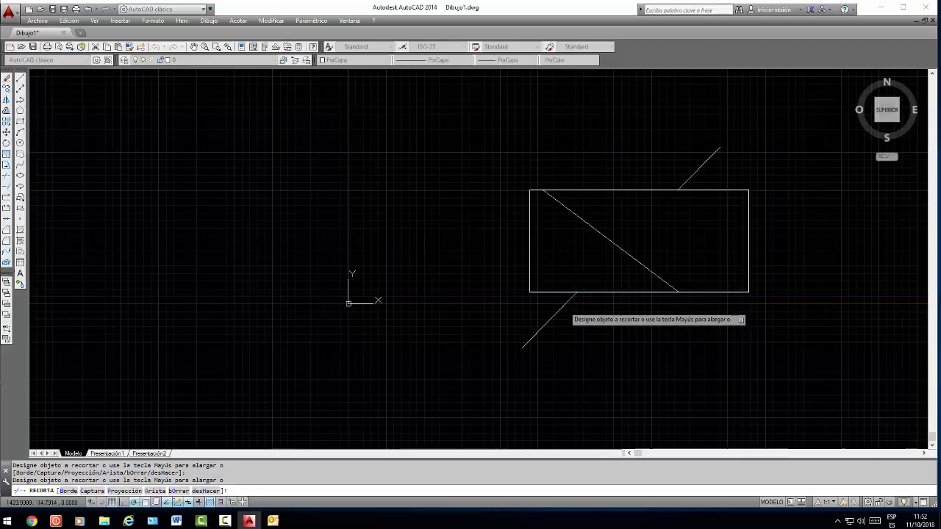
{"action": "right_click", "coordinate": [564, 305]}
{"action": "key", "text": "Escape"}
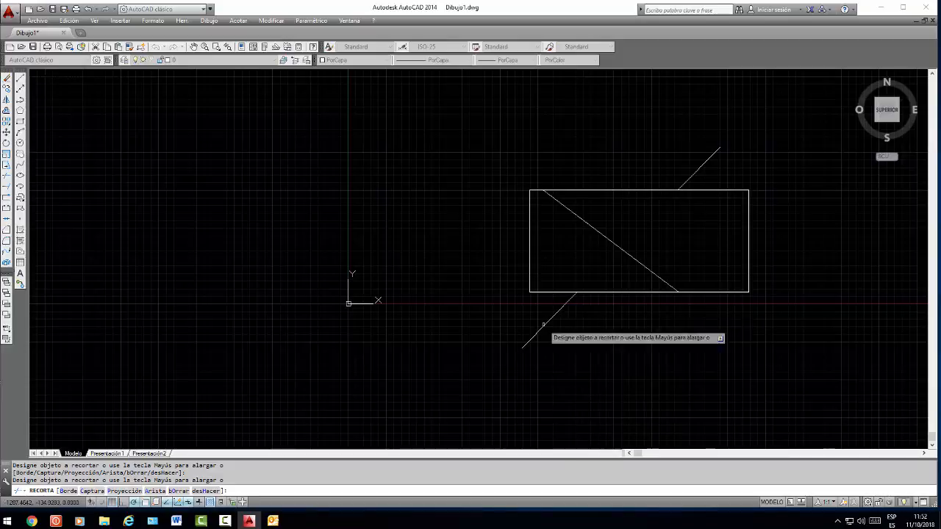
{"action": "key", "text": "Return"}
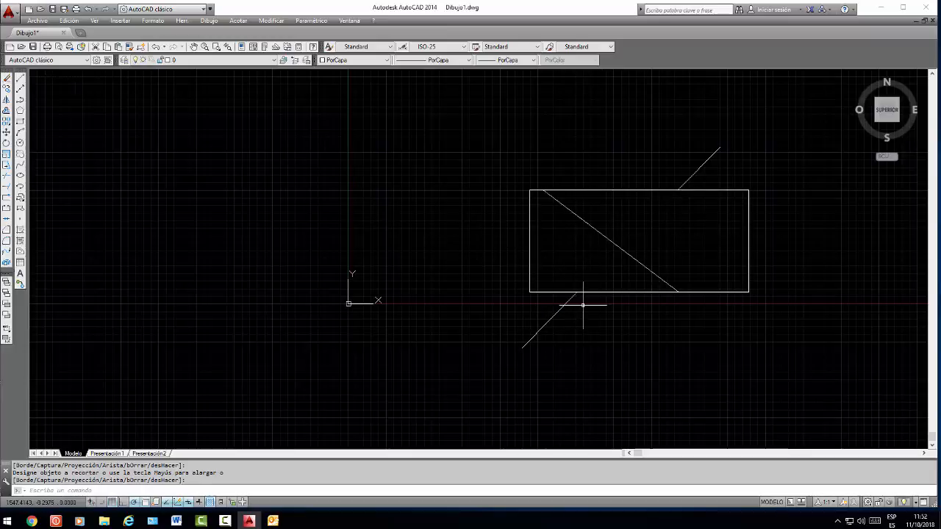
Draw a separate line above and left of the rectangle, sloping about 22° downward to the right and ending short of its upper edge
{"action": "left_click", "coordinate": [21, 78]}
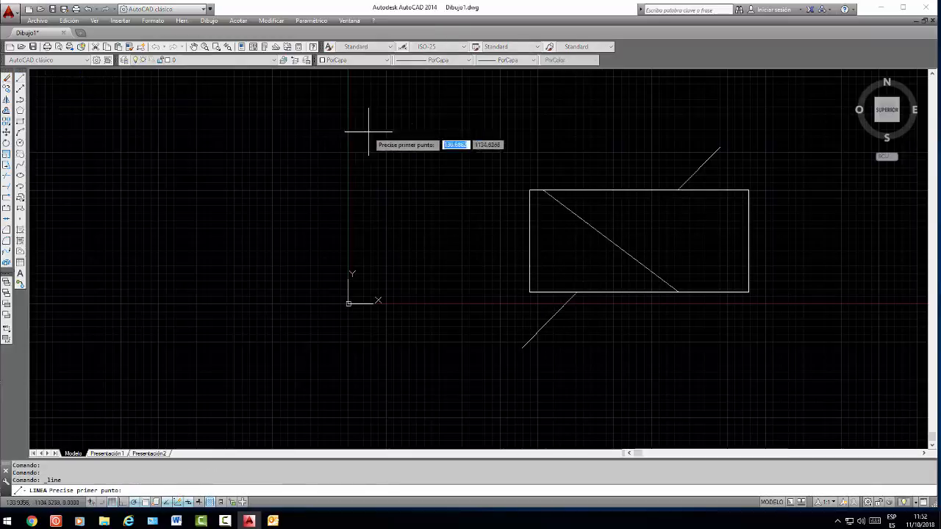
{"action": "left_click", "coordinate": [393, 95]}
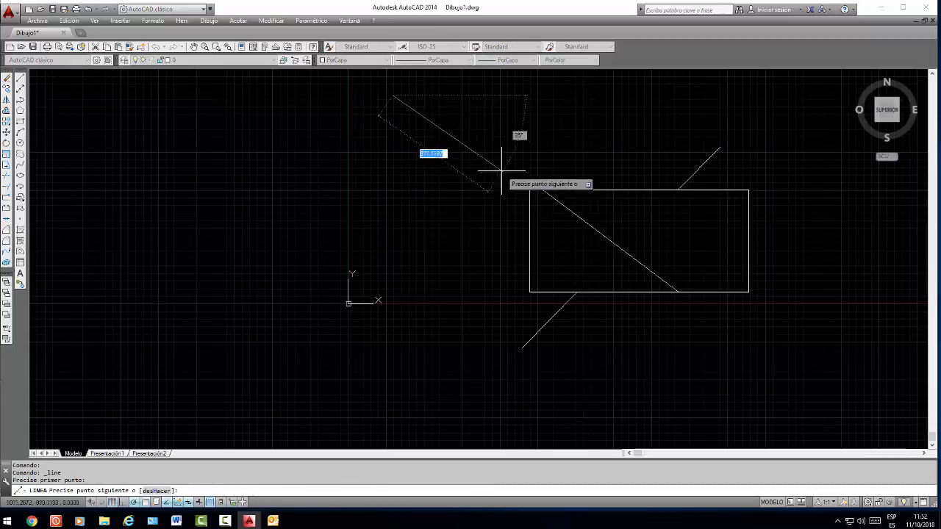
{"action": "left_click", "coordinate": [559, 162]}
{"action": "right_click", "coordinate": [620, 130]}
{"action": "left_click", "coordinate": [652, 136]}
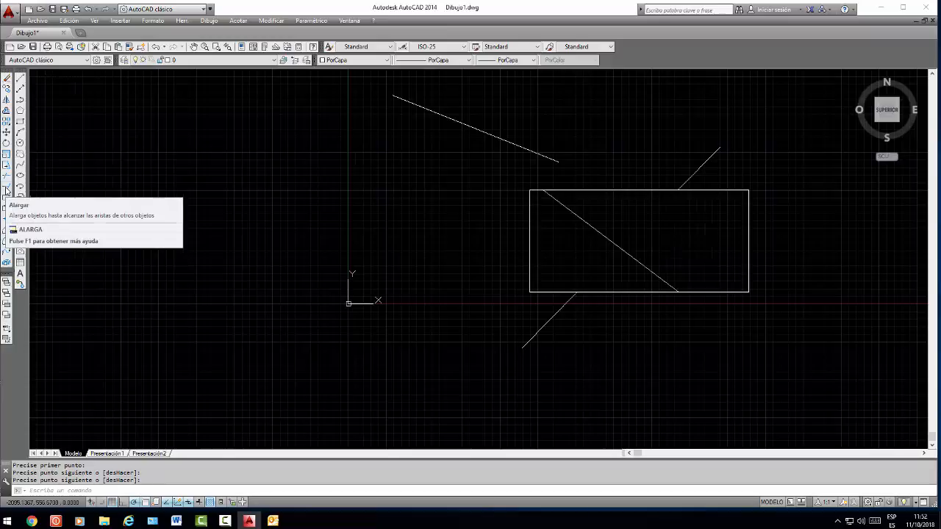
Extend the upper slanted line's lower end to the rectangle's top edge, using the rectangle as the boundary
{"action": "left_click", "coordinate": [7, 190]}
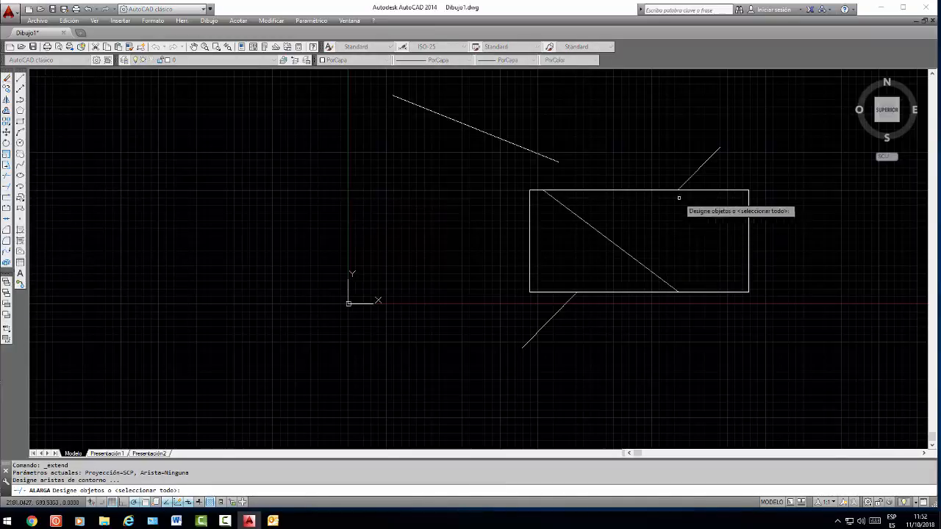
{"action": "left_click", "coordinate": [646, 191]}
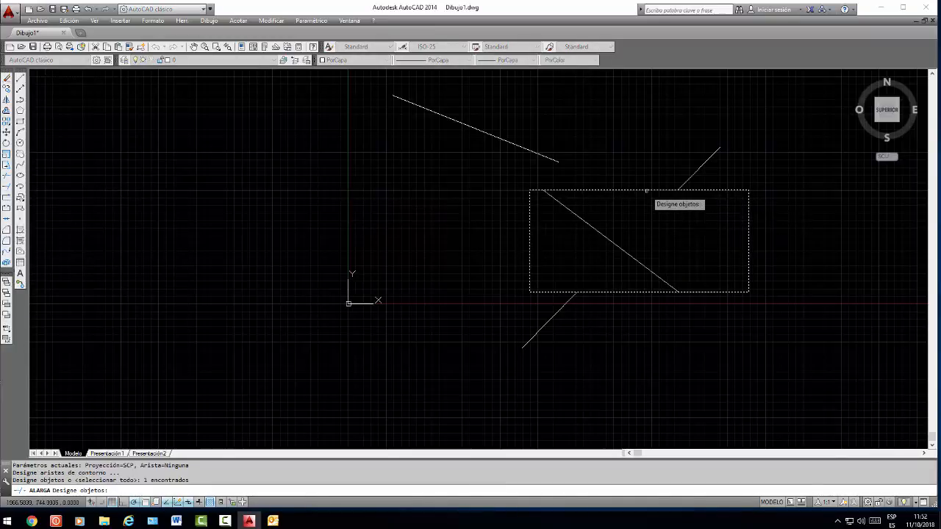
{"action": "key", "text": "Return"}
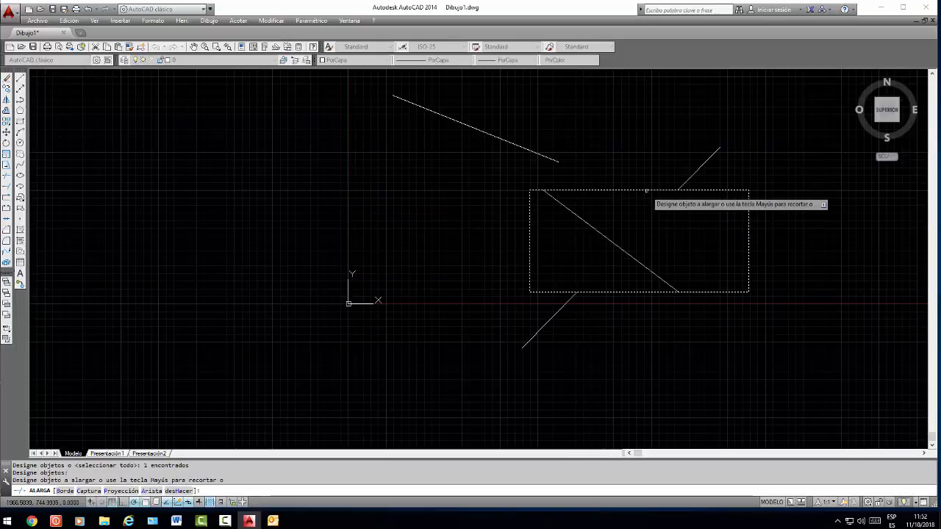
{"action": "left_click", "coordinate": [553, 159]}
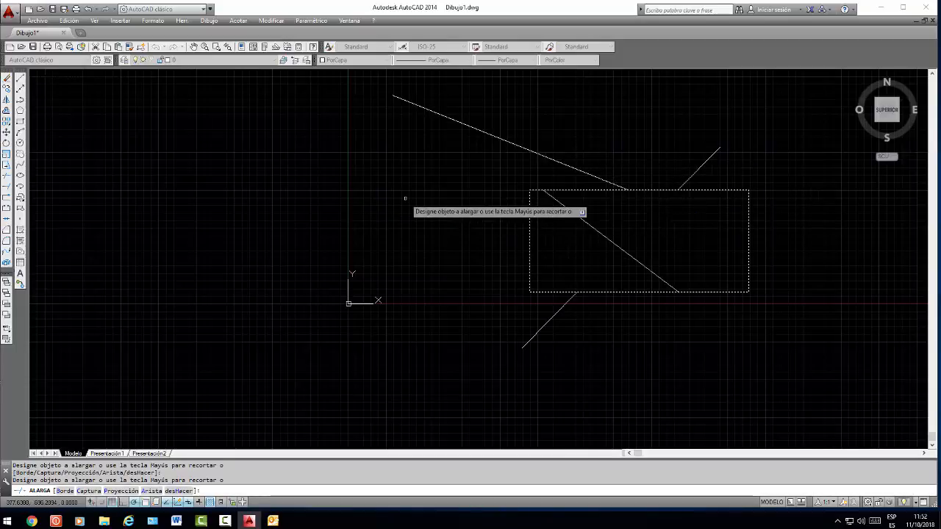
{"action": "key", "text": "Return"}
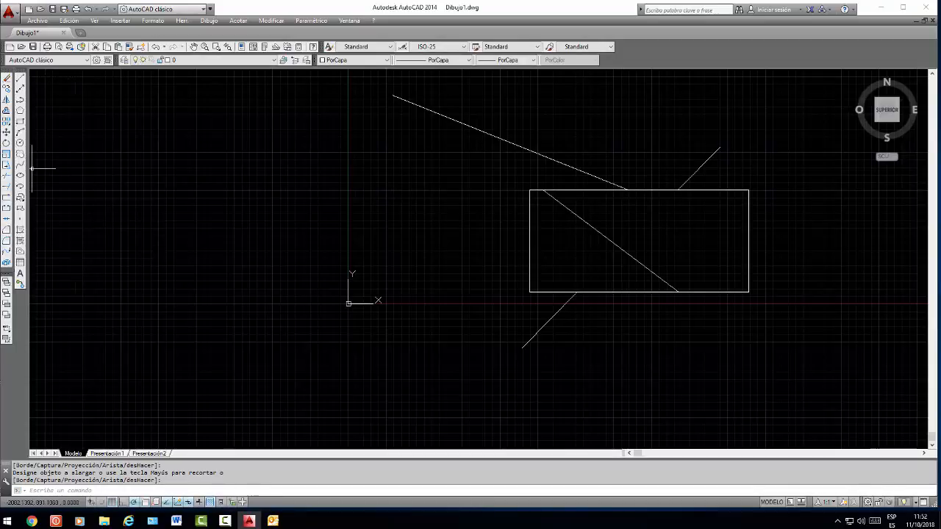
Draw a zigzag of three connected lines between the Y axis and the rectangle
{"action": "left_click", "coordinate": [20, 79]}
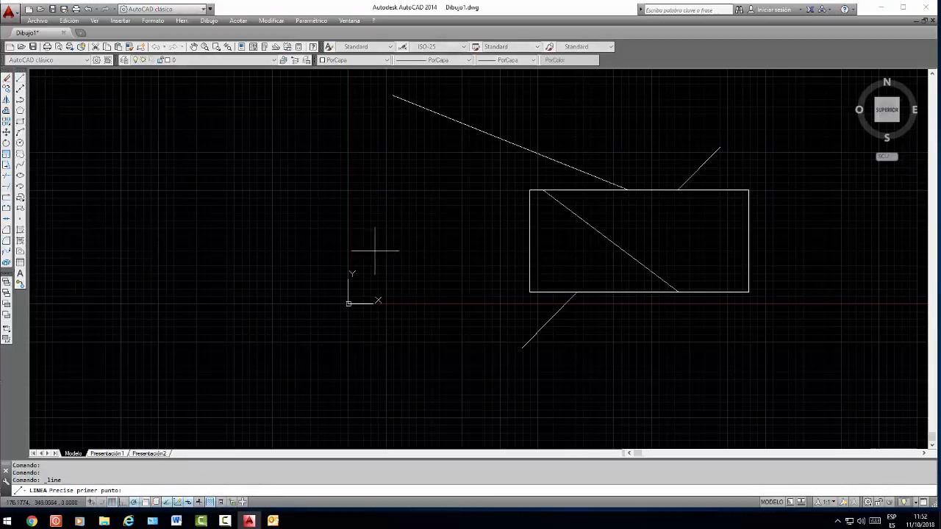
{"action": "left_click", "coordinate": [492, 211]}
{"action": "left_click", "coordinate": [460, 303]}
{"action": "left_click", "coordinate": [433, 193]}
{"action": "left_click", "coordinate": [383, 260]}
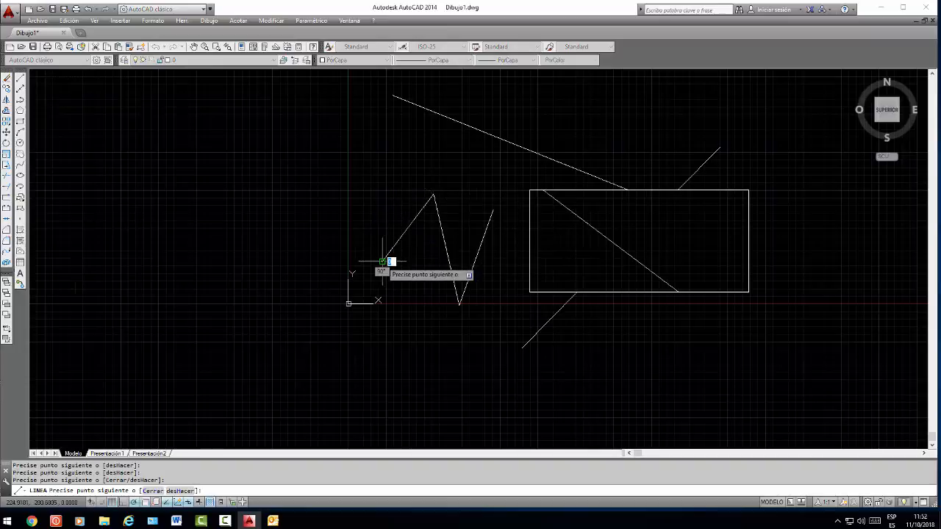
{"action": "right_click", "coordinate": [430, 248]}
{"action": "left_click", "coordinate": [452, 254]}
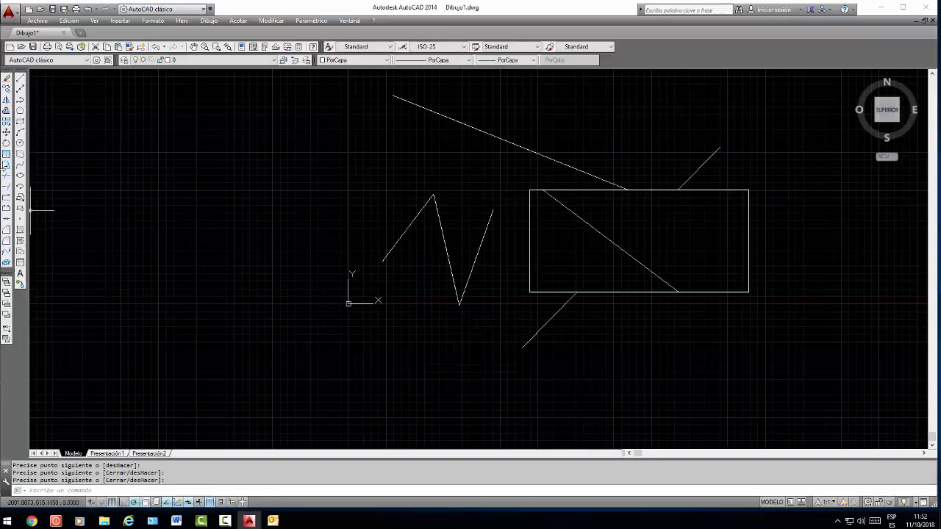
Draw a horizontal line left of the Y axis, level with the middle of the rectangle
{"action": "left_click", "coordinate": [21, 79]}
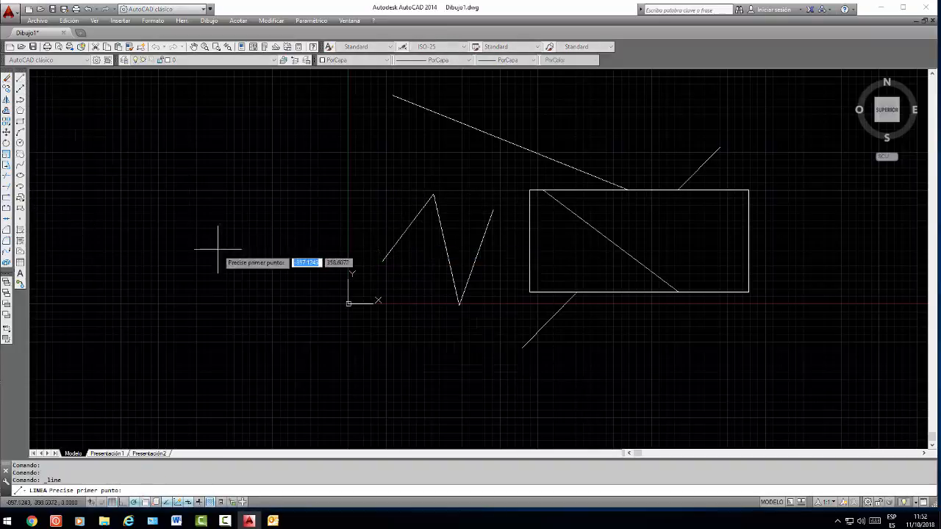
{"action": "left_click", "coordinate": [166, 232]}
{"action": "left_click", "coordinate": [316, 231]}
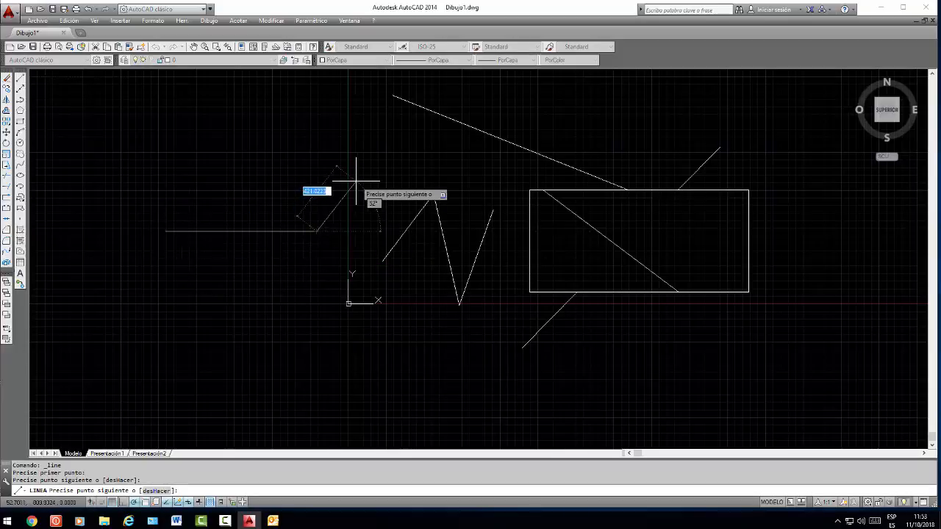
{"action": "right_click", "coordinate": [357, 184]}
{"action": "left_click", "coordinate": [382, 188]}
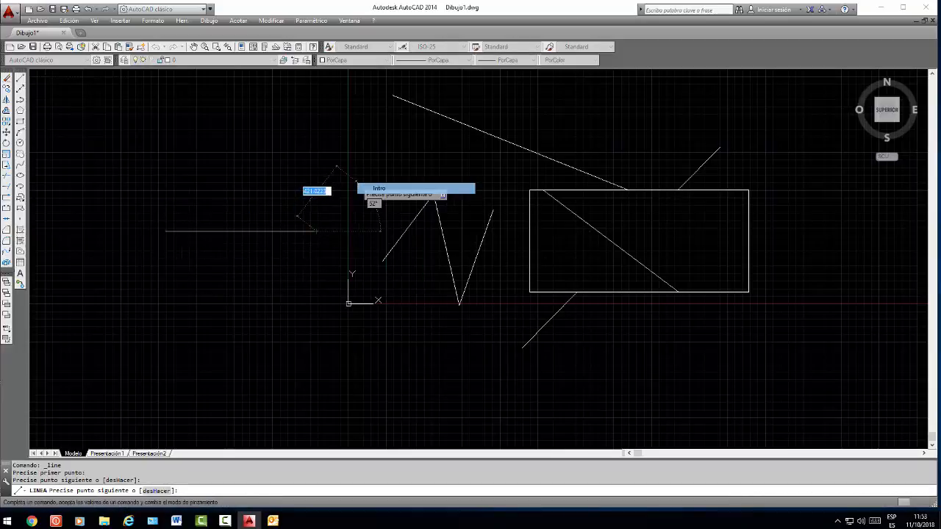
{"action": "left_click", "coordinate": [529, 228]}
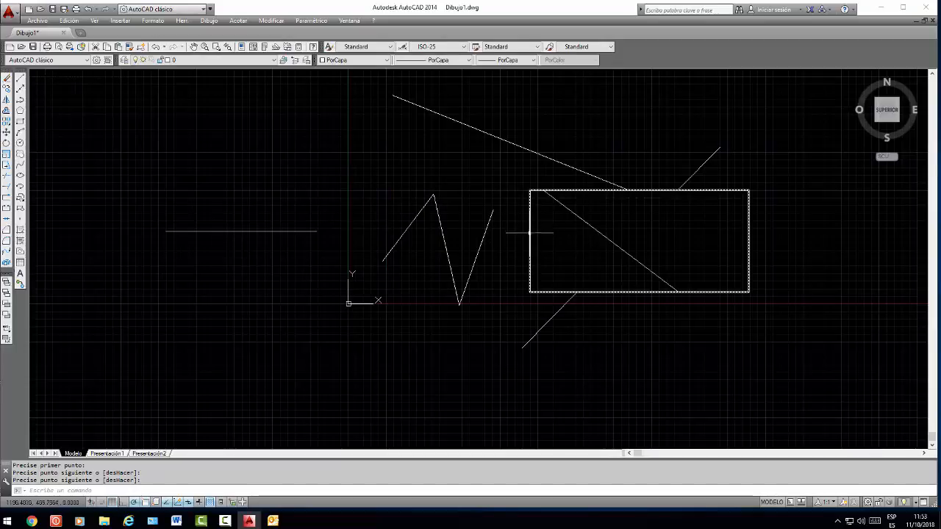
{"action": "key", "text": "Escape"}
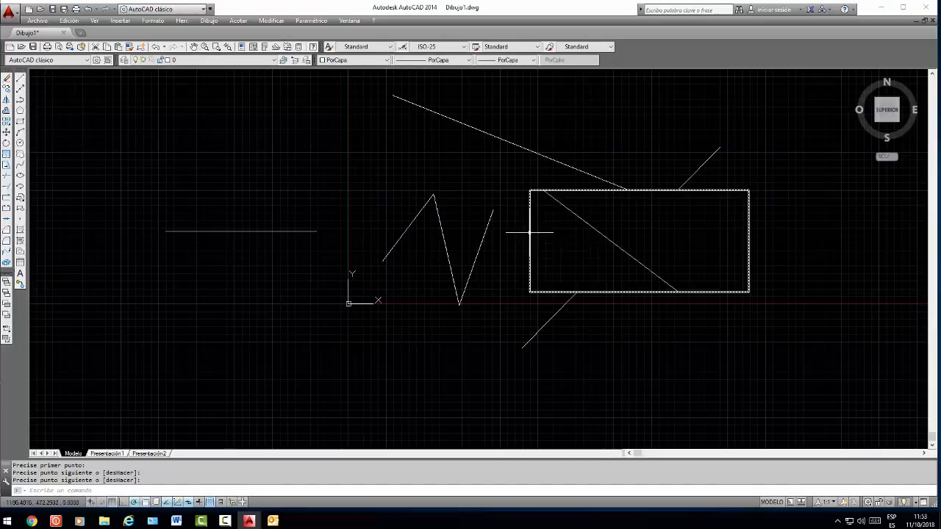
{"action": "left_click", "coordinate": [9, 189]}
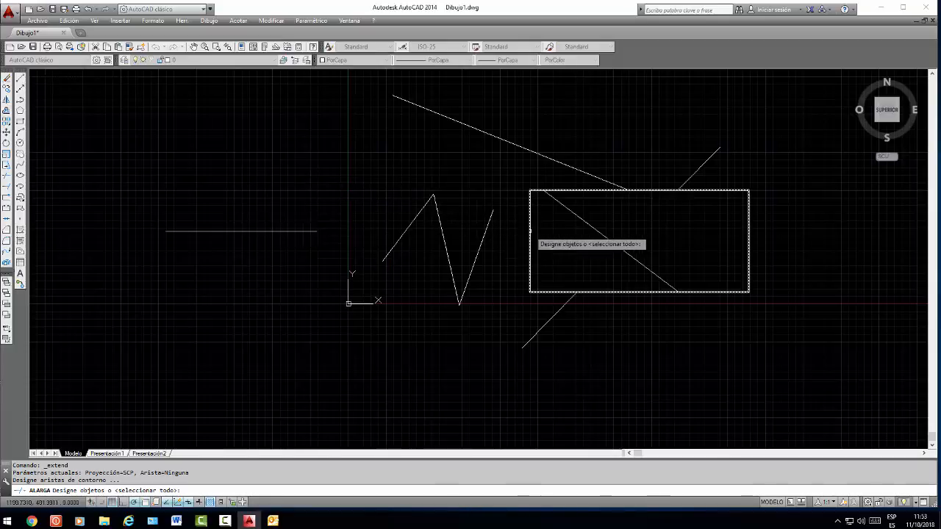
{"action": "key", "text": "Escape"}
Draw a second, nearly equally long horizontal line below the first one, left of the Y axis
{"action": "left_click", "coordinate": [19, 76]}
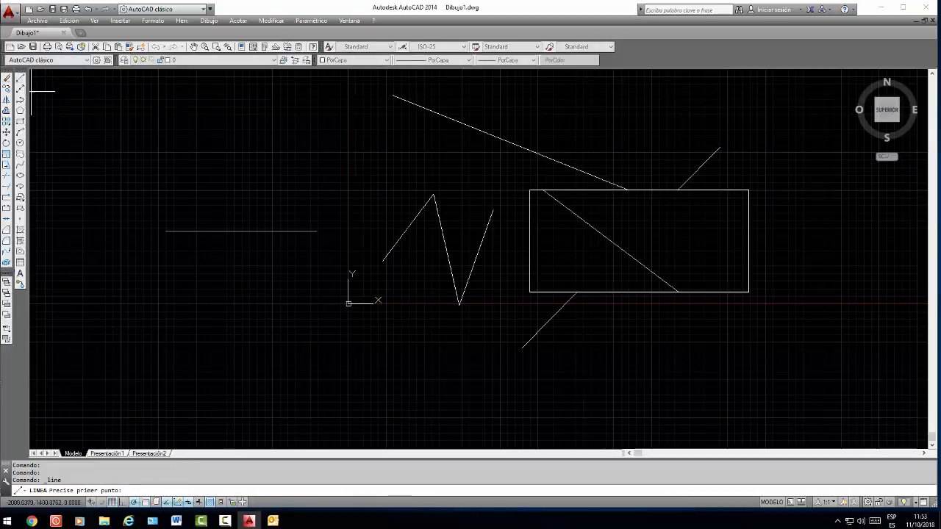
{"action": "left_click", "coordinate": [170, 267]}
{"action": "left_click", "coordinate": [313, 267]}
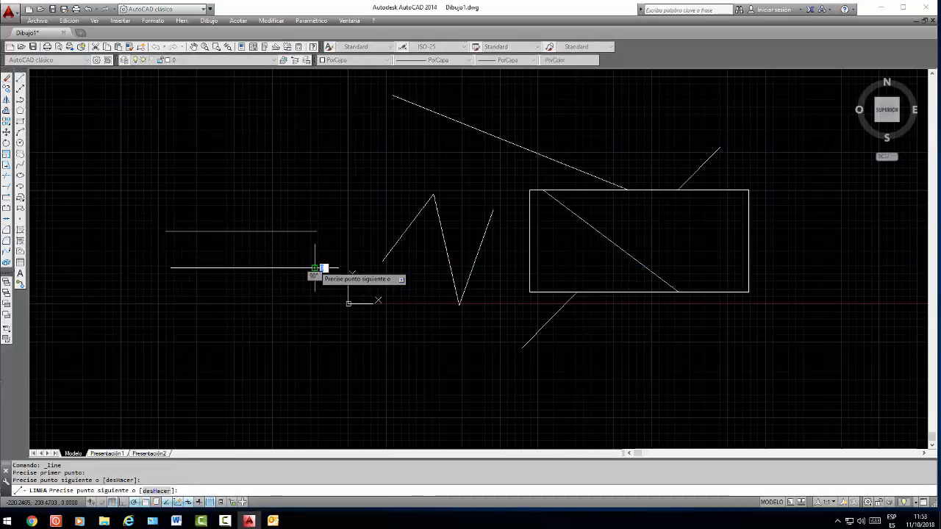
{"action": "right_click", "coordinate": [314, 268]}
{"action": "left_click", "coordinate": [414, 274]}
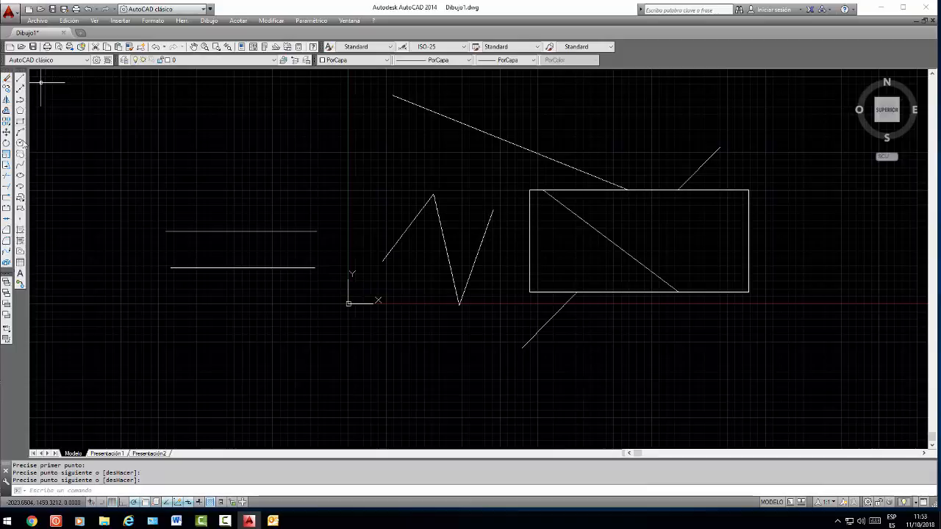
Extend the upper horizontal line through the zigzag to the rectangle's left side, using only the rectangle as the boundary
{"action": "left_click", "coordinate": [7, 187]}
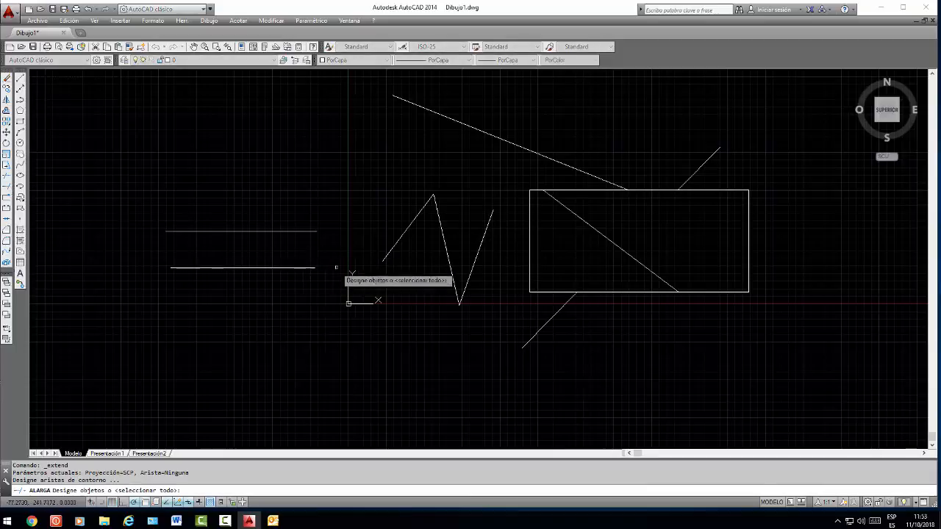
{"action": "left_click", "coordinate": [530, 239]}
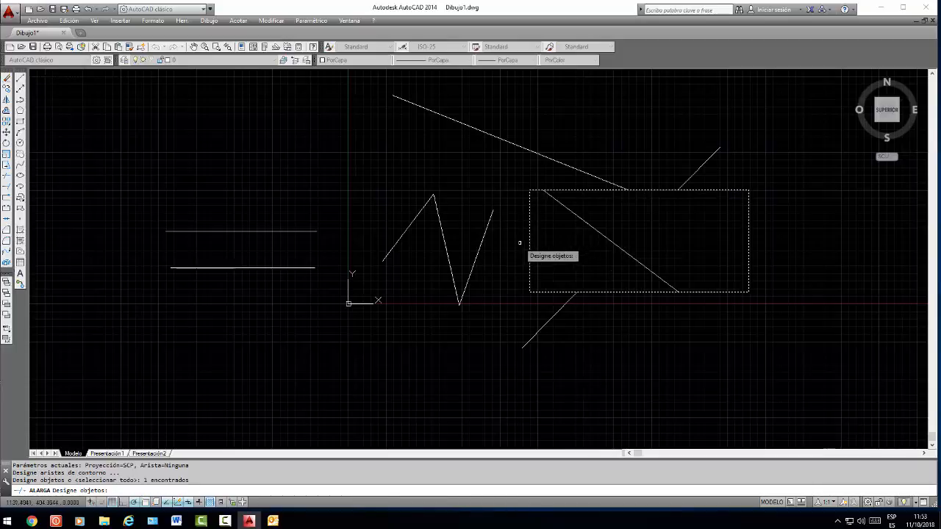
{"action": "key", "text": "Return"}
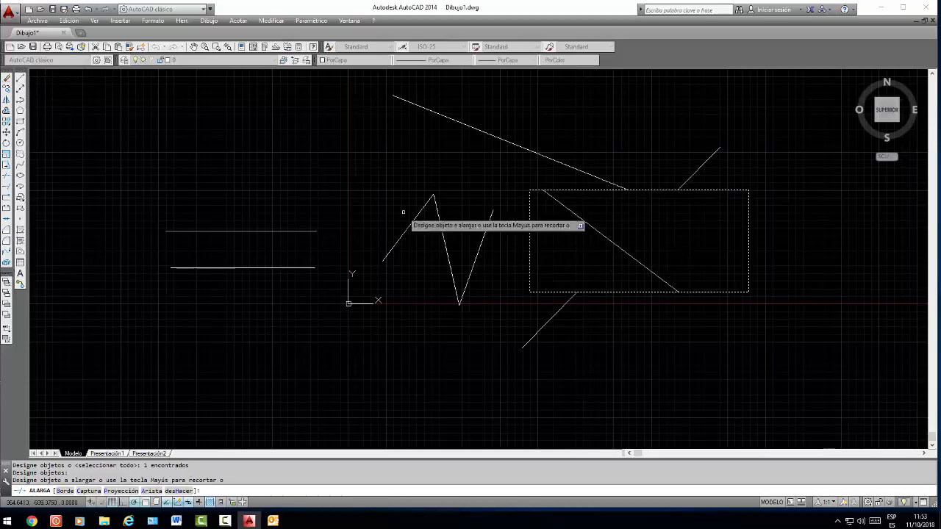
{"action": "left_click", "coordinate": [299, 231]}
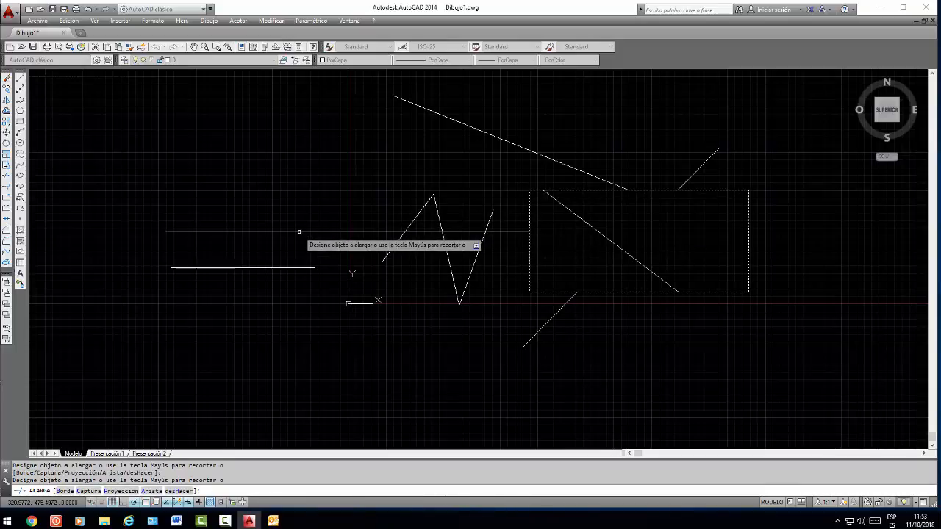
{"action": "right_click", "coordinate": [548, 234]}
{"action": "left_click", "coordinate": [566, 244]}
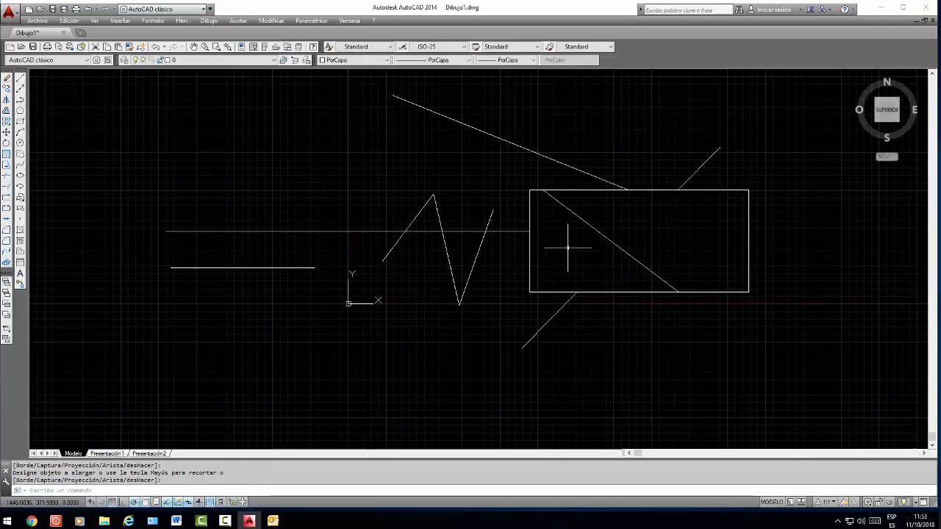
Extend the lower horizontal line across the zigzag in stages to the rectangle's left side, using all objects as boundaries
{"action": "left_click", "coordinate": [7, 187]}
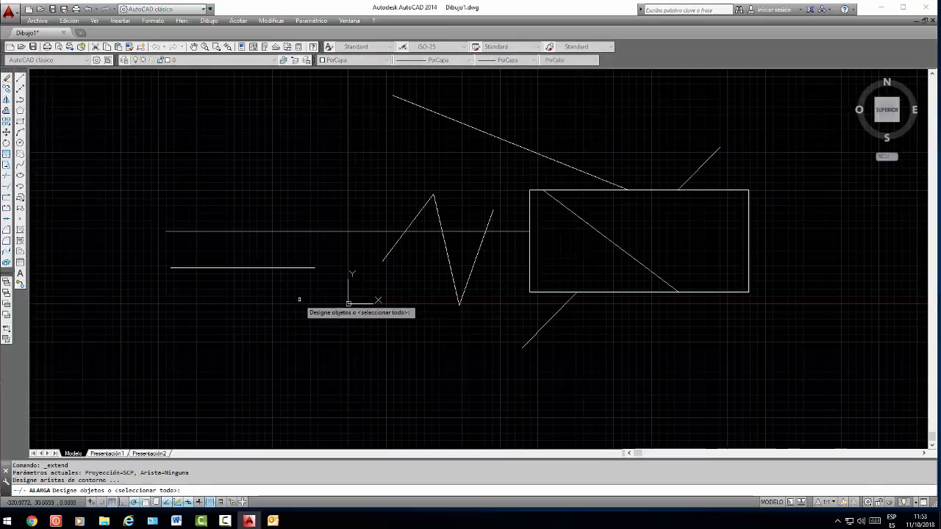
{"action": "key", "text": "Return"}
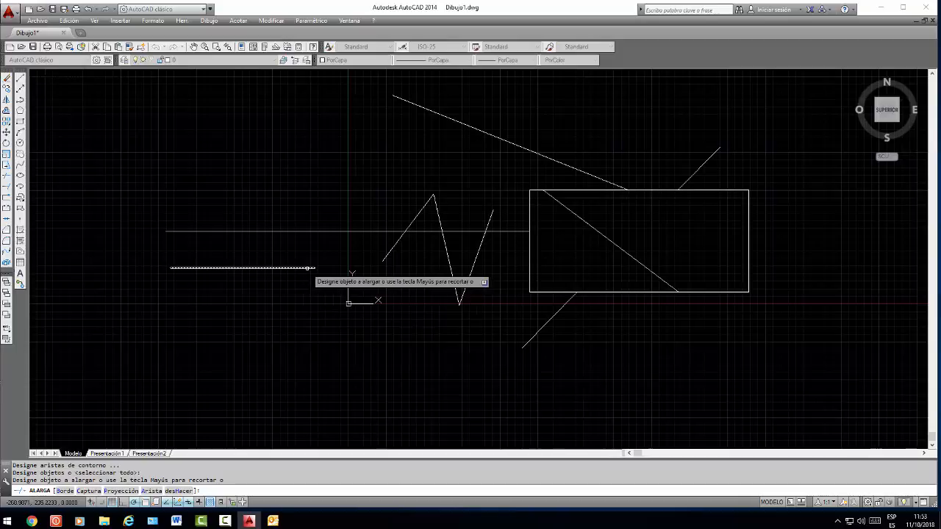
{"action": "left_click", "coordinate": [307, 267]}
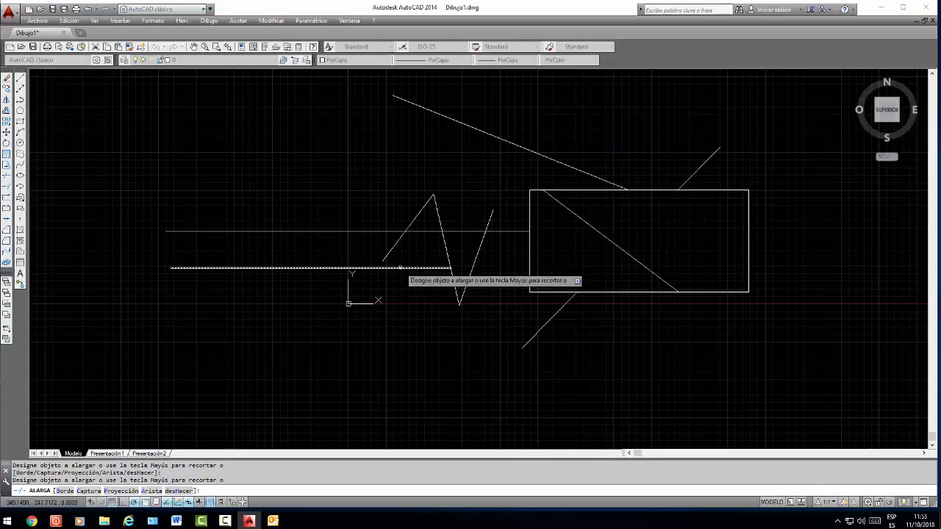
{"action": "left_click", "coordinate": [434, 267]}
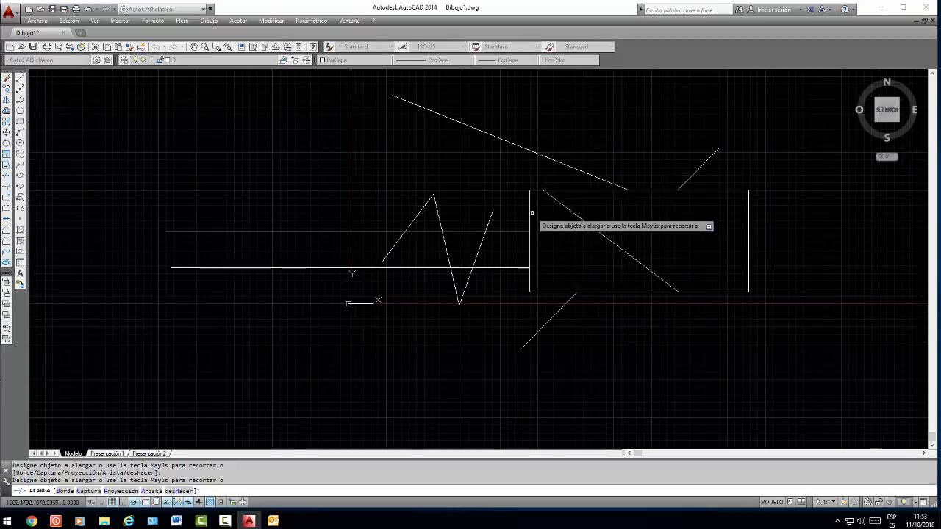
{"action": "right_click", "coordinate": [523, 276]}
{"action": "left_click", "coordinate": [547, 282]}
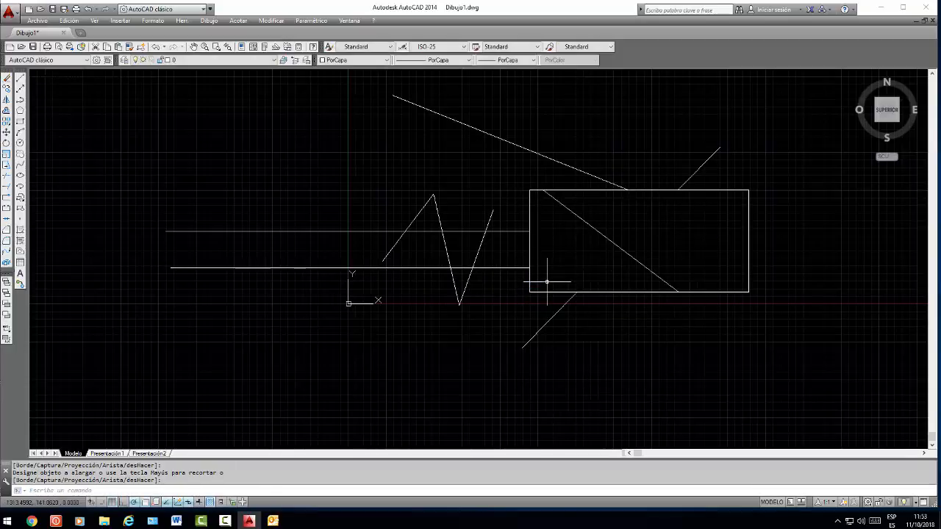
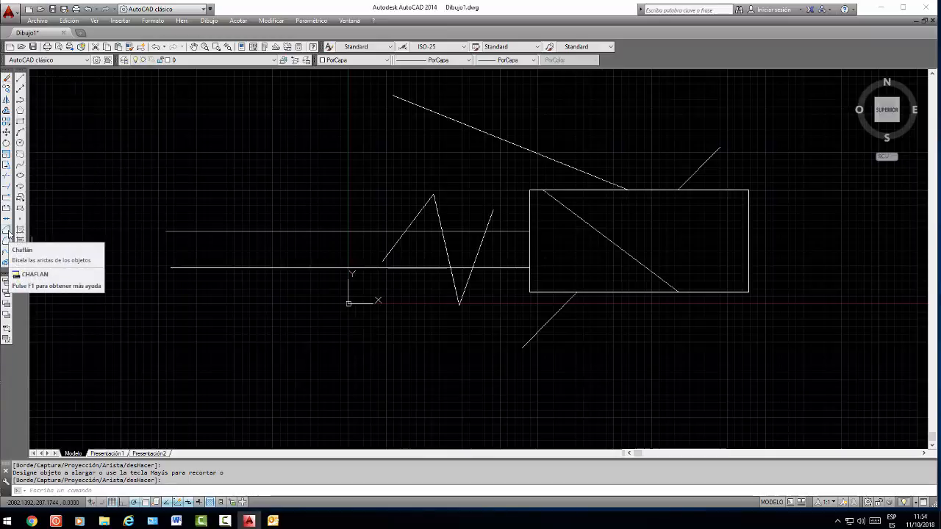
Try to chamfer the rectangle's lower-left corner between its left and bottom sides with both distances at 0
{"action": "left_click", "coordinate": [6, 230]}
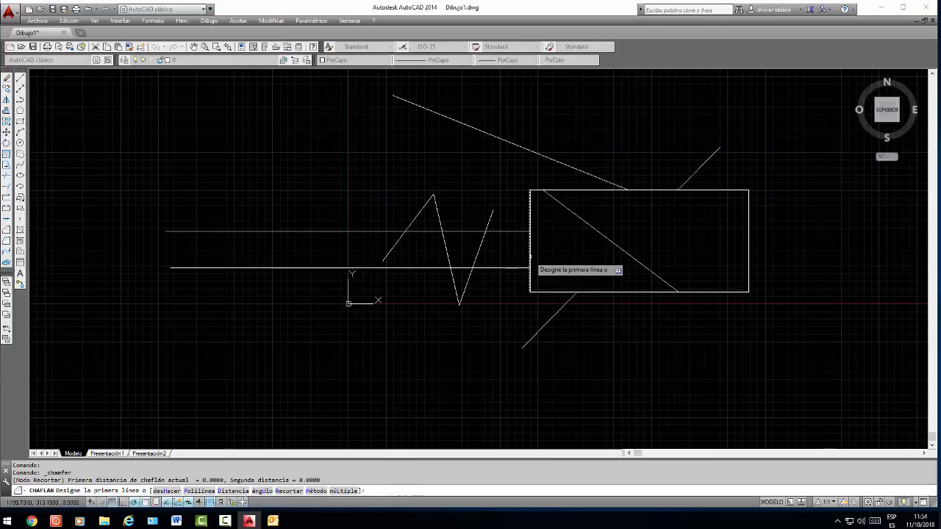
{"action": "left_click", "coordinate": [529, 258]}
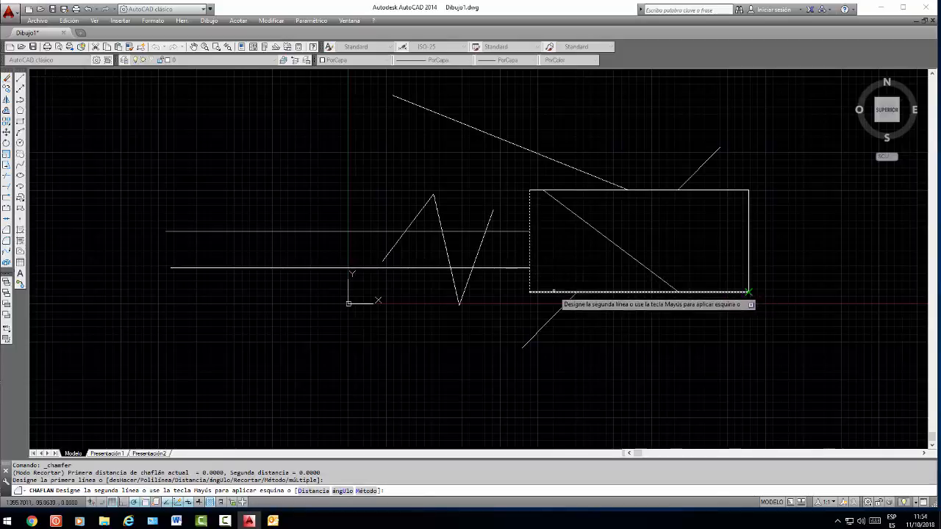
{"action": "left_click", "coordinate": [571, 292]}
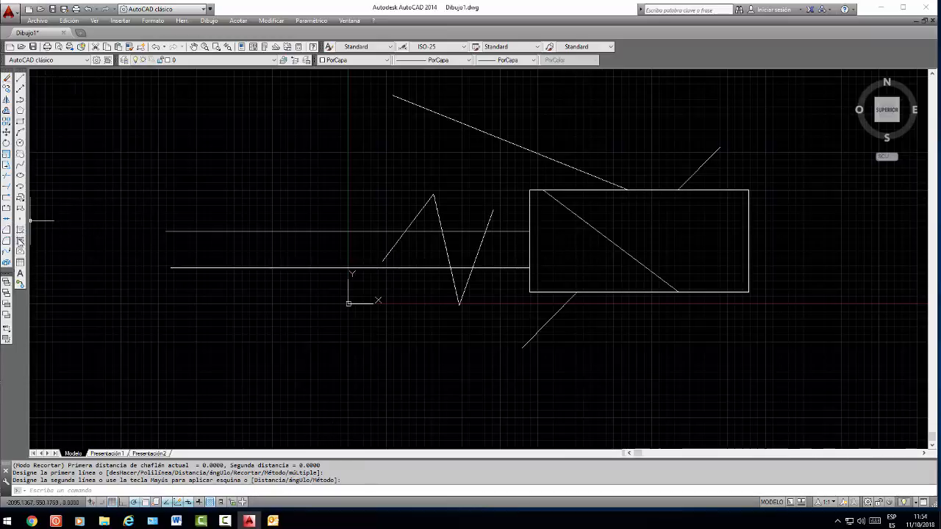
Chamfer the rectangle's lower-left corner with first and second distances of 10
{"action": "left_click", "coordinate": [8, 230]}
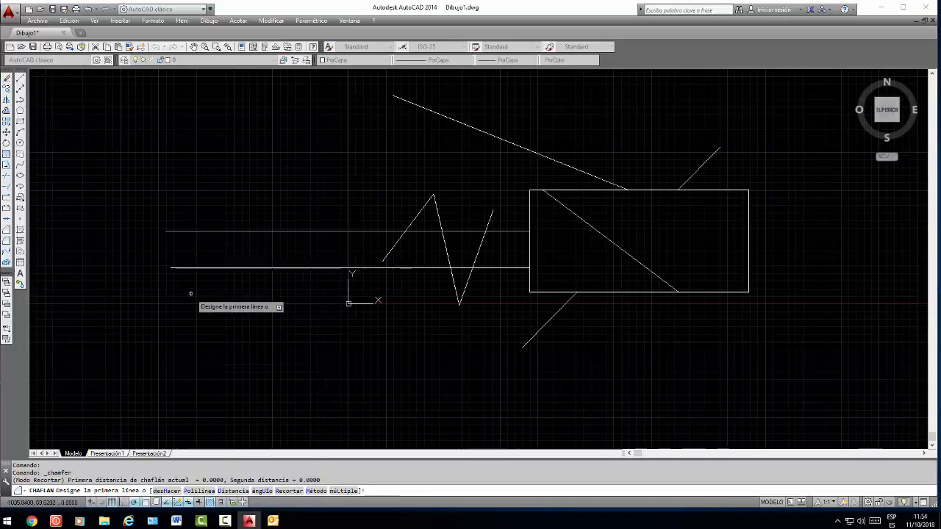
{"action": "key", "text": "Return"}
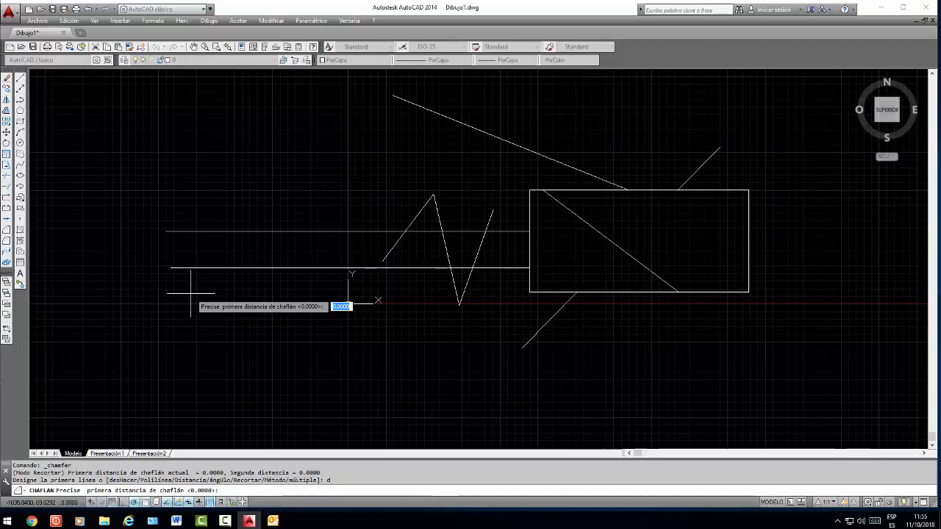
{"action": "key", "text": "Return"}
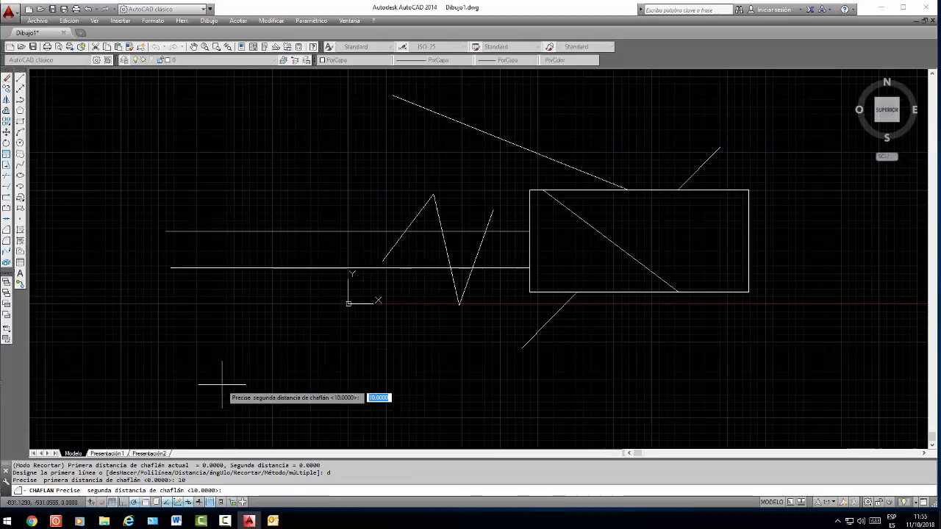
{"action": "key", "text": "Return"}
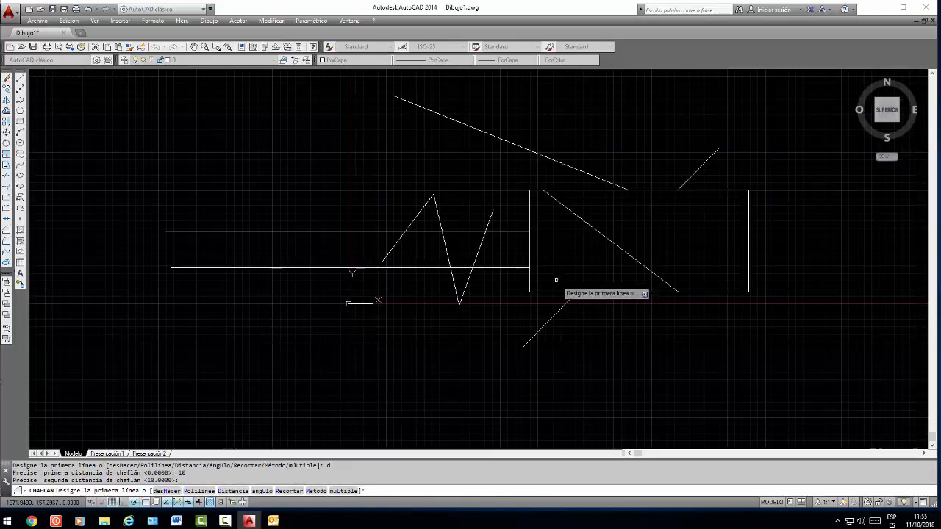
{"action": "left_click", "coordinate": [529, 285]}
{"action": "left_click", "coordinate": [546, 290]}
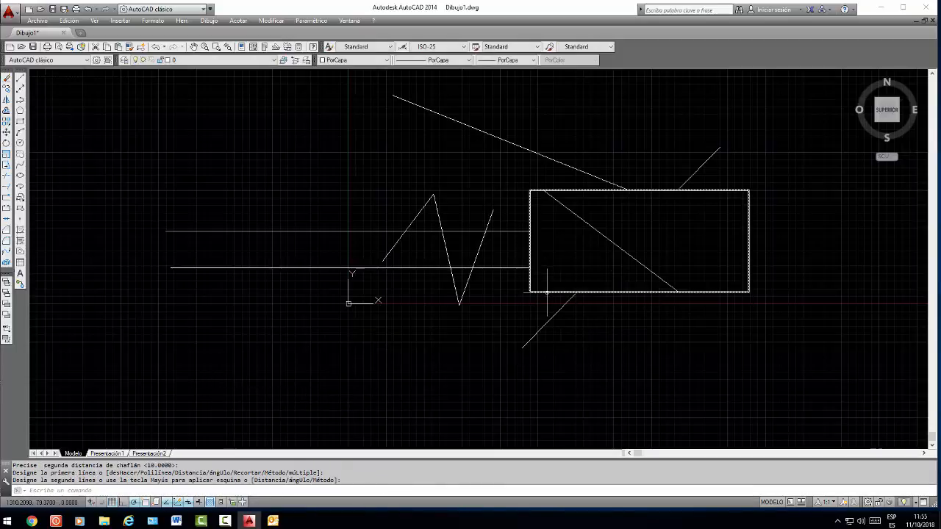
{"action": "right_click", "coordinate": [522, 316]}
{"action": "left_click", "coordinate": [530, 302]}
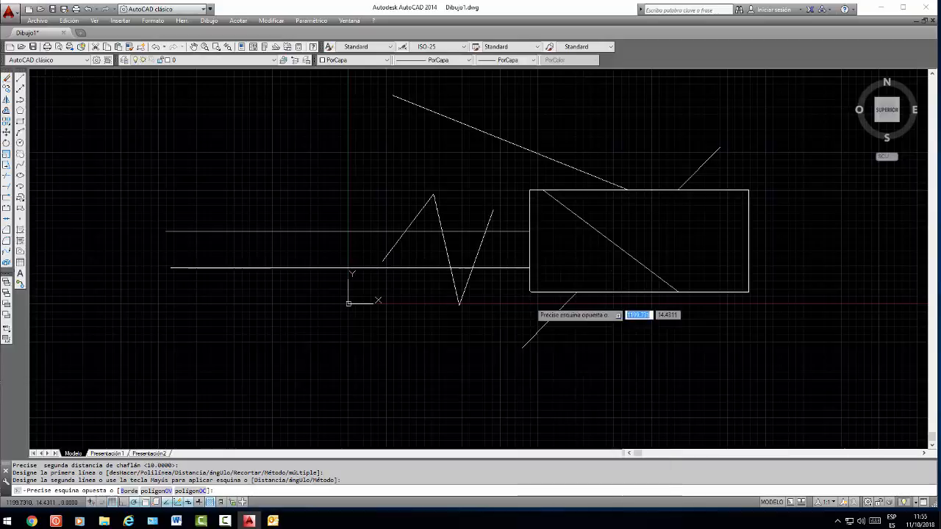
{"action": "scroll", "coordinate": [528, 261], "scroll_direction": "up", "scroll_amount": 6}
{"action": "scroll", "coordinate": [513, 344], "scroll_direction": "up", "scroll_amount": 2}
{"action": "scroll", "coordinate": [521, 353], "scroll_direction": "down", "scroll_amount": 5}
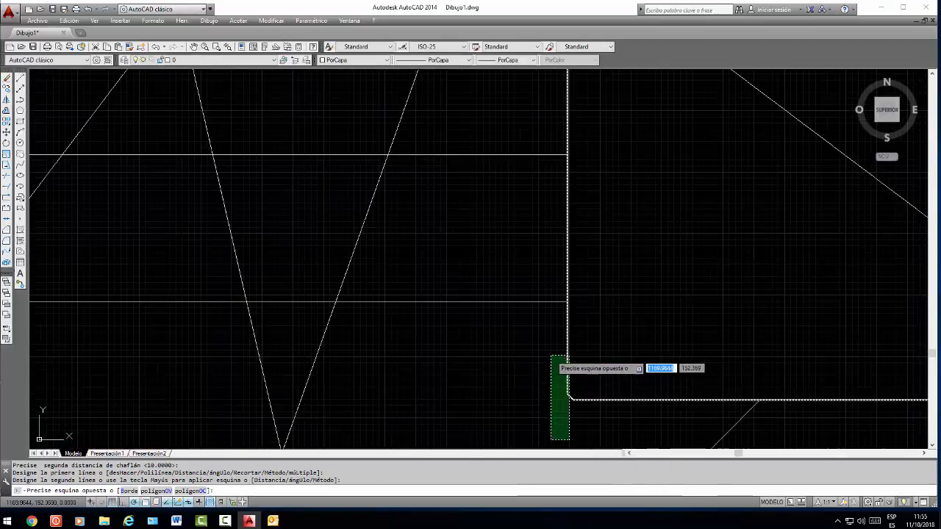
{"action": "key", "text": "Escape"}
{"action": "scroll", "coordinate": [571, 404], "scroll_direction": "up", "scroll_amount": 6}
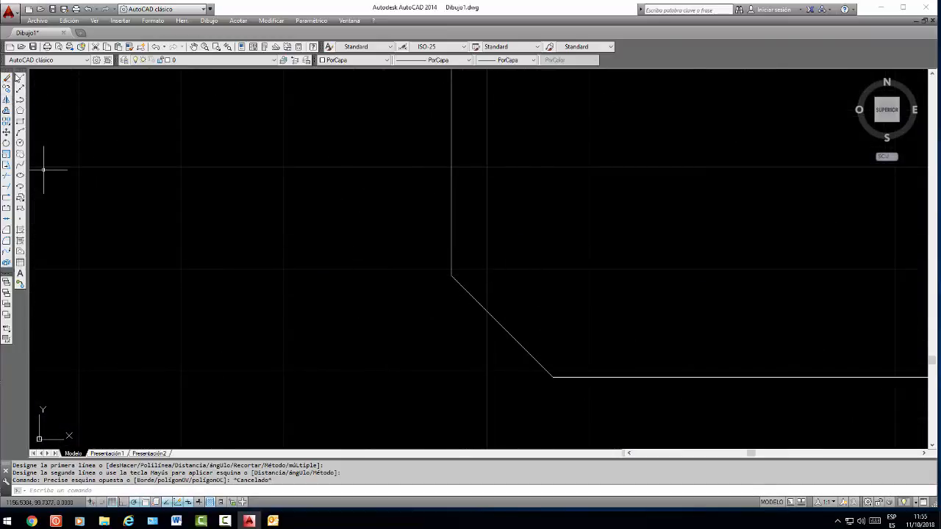
{"action": "left_click", "coordinate": [18, 76]}
{"action": "left_click", "coordinate": [451, 276]}
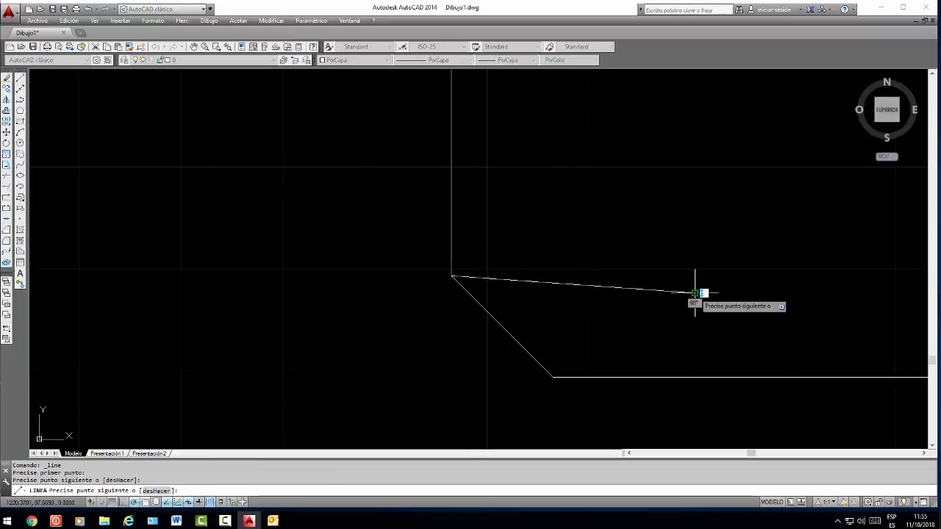
{"action": "key", "text": "Escape"}
{"action": "key", "text": "ctrl+z"}
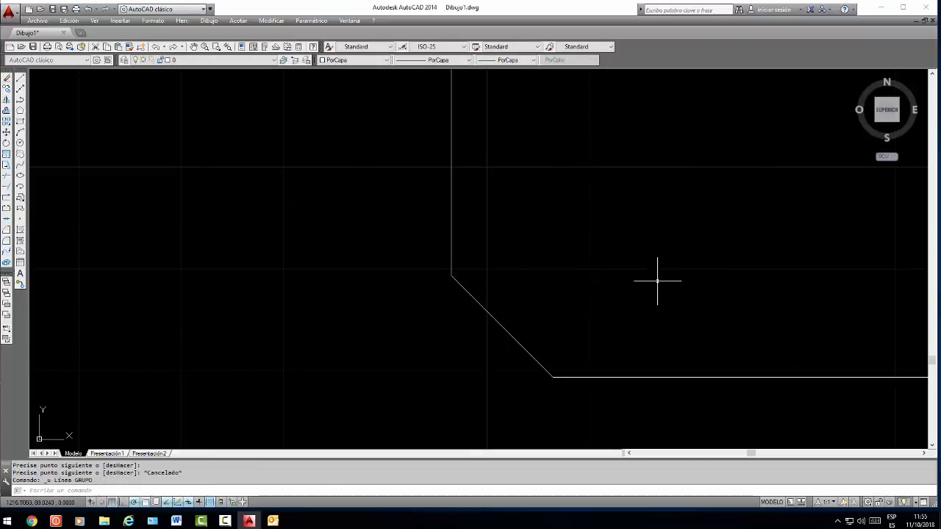
Draw a horizontal line from the chamfer's upper end into the rectangle, reaching past the chamfer's lower end
{"action": "left_click", "coordinate": [20, 79]}
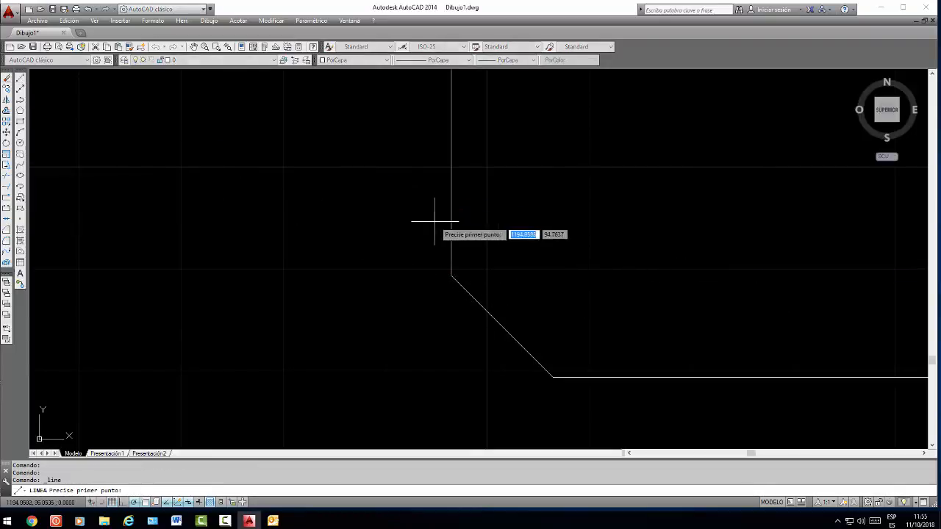
{"action": "left_click", "coordinate": [451, 275]}
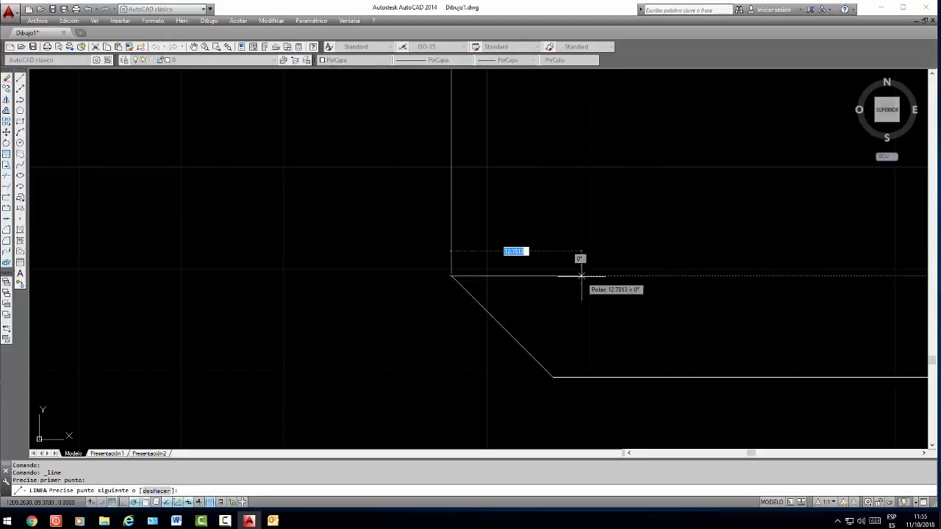
{"action": "left_click", "coordinate": [614, 275]}
{"action": "key", "text": "Return"}
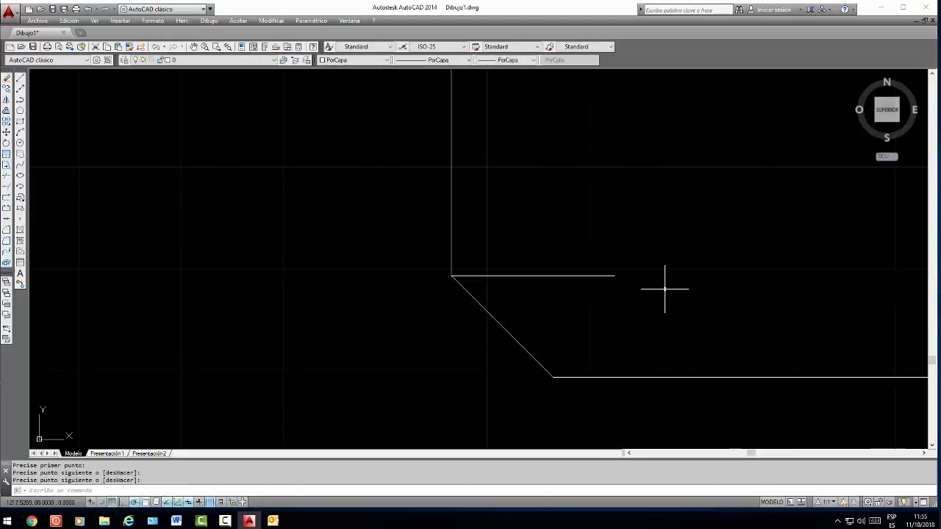
Draw a vertical line from the chamfer's lower end up to the short horizontal line
{"action": "left_click", "coordinate": [20, 79]}
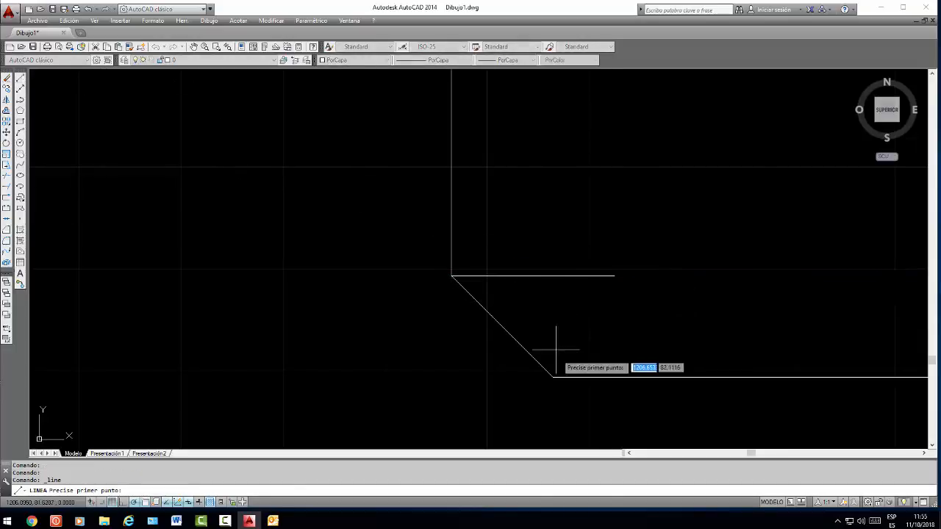
{"action": "left_click", "coordinate": [552, 376]}
{"action": "left_click", "coordinate": [553, 275]}
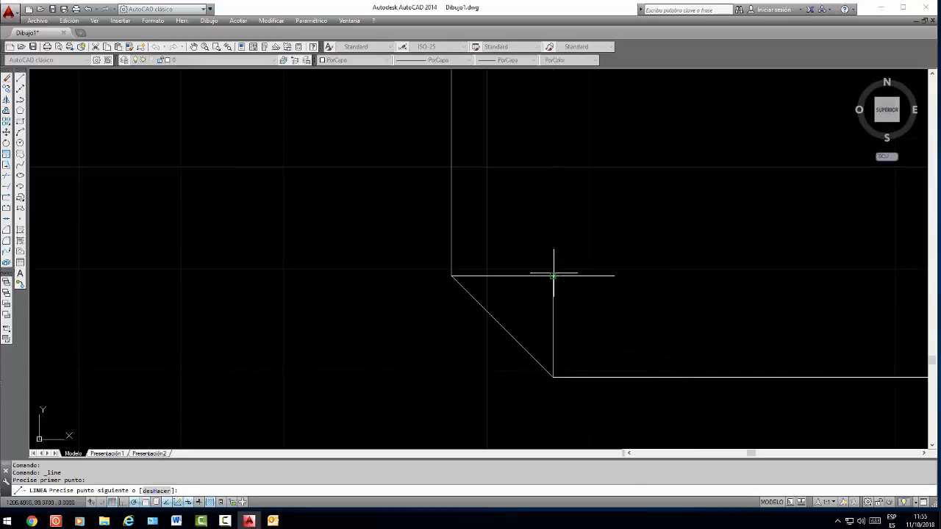
{"action": "key", "text": "Return"}
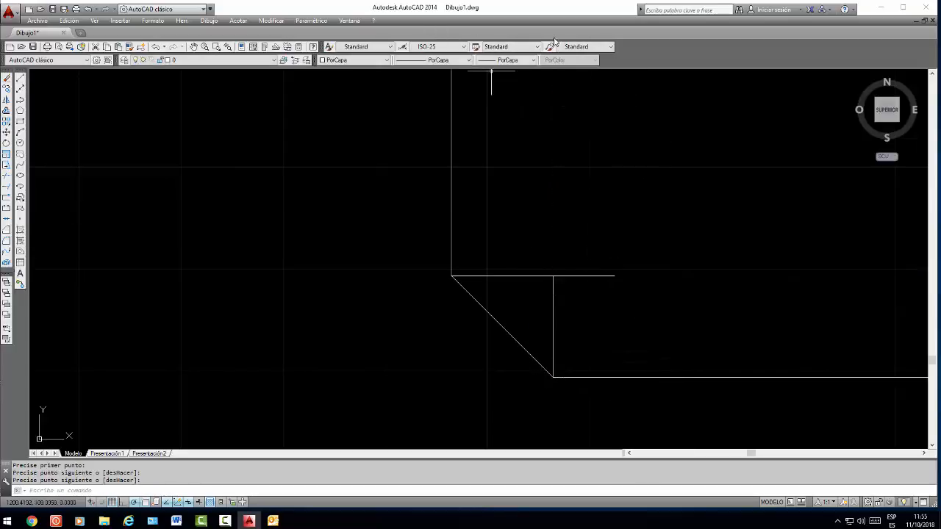
Add a vertical linear dimension to the short vertical line at the chamfer, placed to its right
{"action": "left_click", "coordinate": [209, 20]}
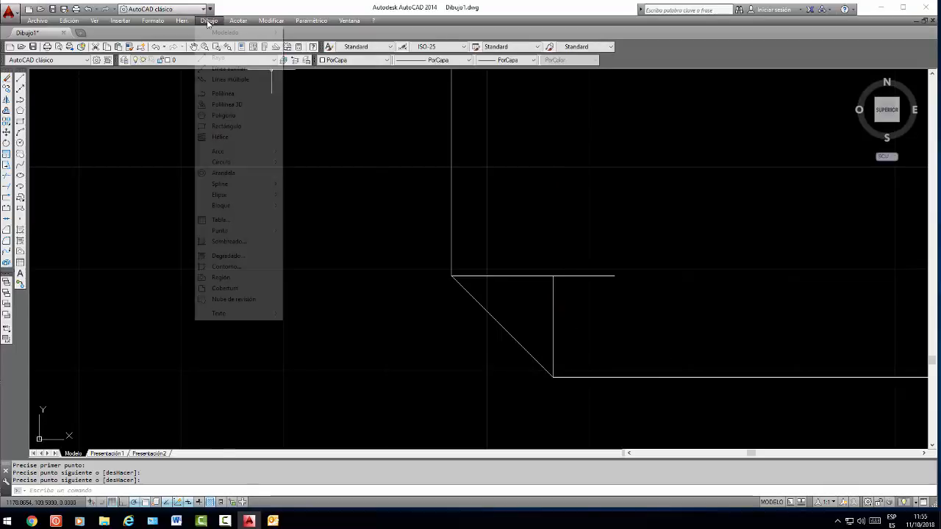
{"action": "mouse_move", "coordinate": [232, 22]}
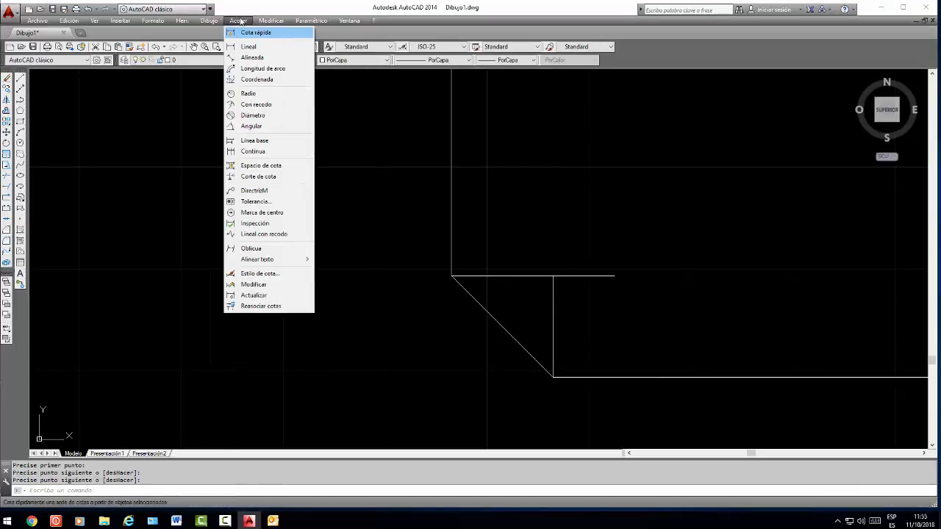
{"action": "left_click", "coordinate": [242, 46]}
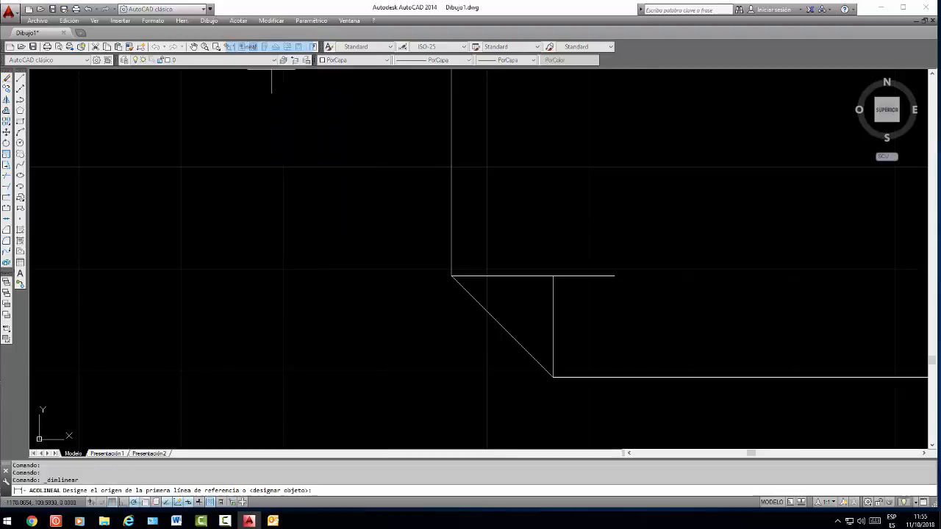
{"action": "left_click", "coordinate": [553, 276]}
{"action": "left_click", "coordinate": [553, 376]}
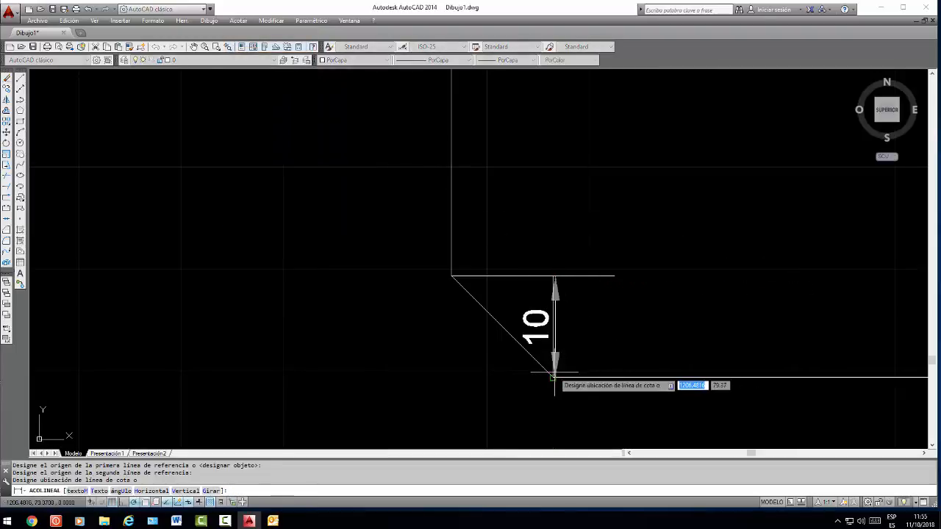
{"action": "left_click", "coordinate": [616, 373]}
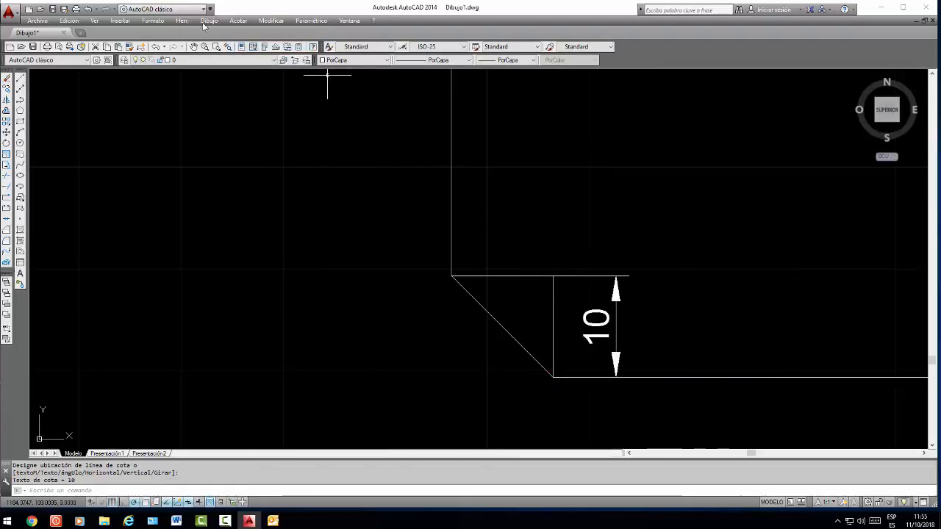
Add a horizontal linear dimension from the chamfer's upper end to the short vertical line's top, placed above the corner
{"action": "left_click", "coordinate": [236, 20]}
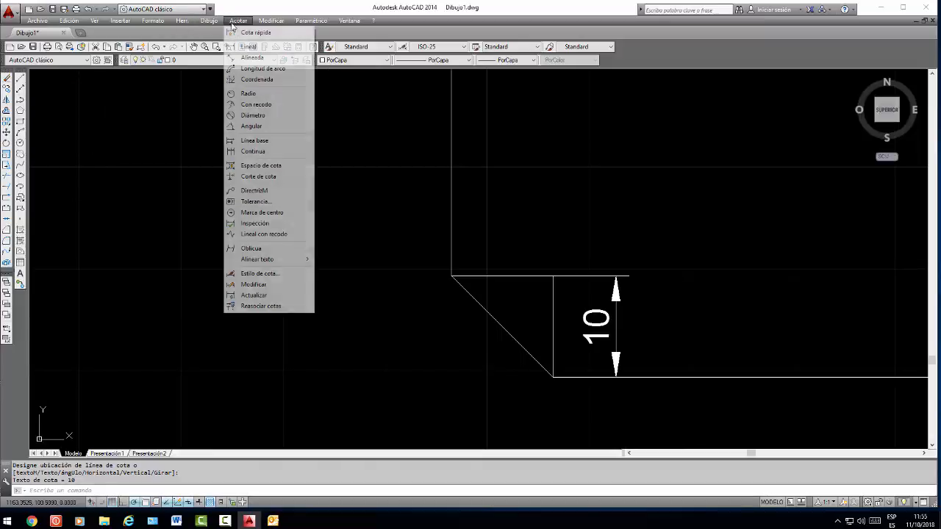
{"action": "left_click", "coordinate": [242, 46]}
{"action": "left_click", "coordinate": [452, 277]}
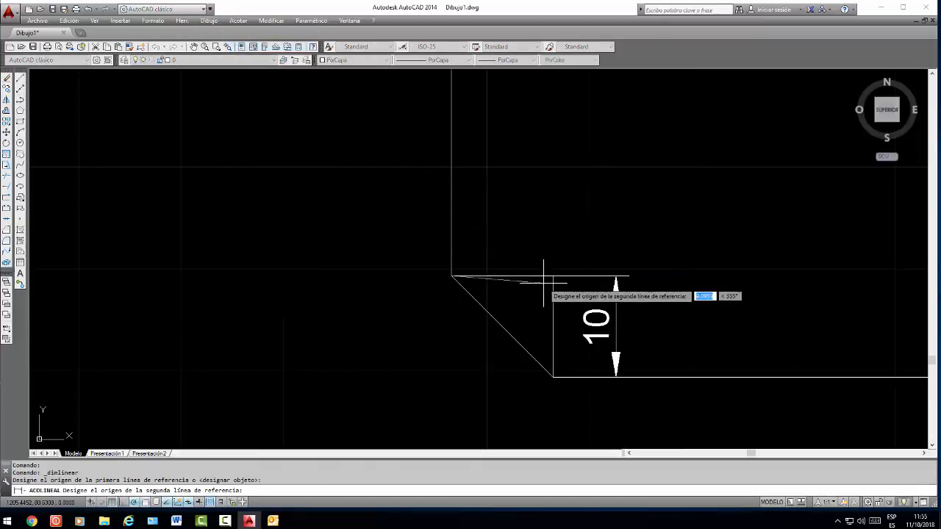
{"action": "left_click", "coordinate": [553, 276]}
{"action": "left_click", "coordinate": [551, 234]}
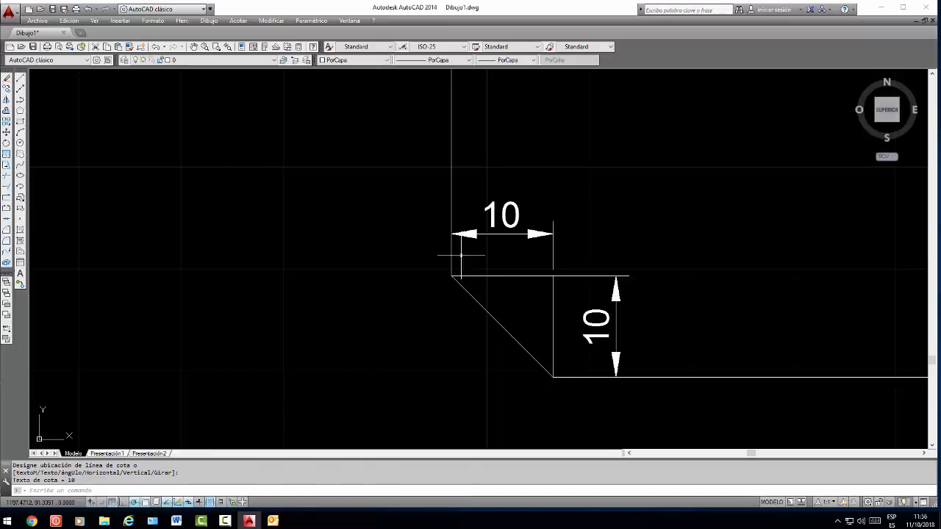
Draw a separate vertical line in the empty area left of the chamfered rectangle
{"action": "scroll", "coordinate": [375, 249], "scroll_direction": "down", "scroll_amount": 5}
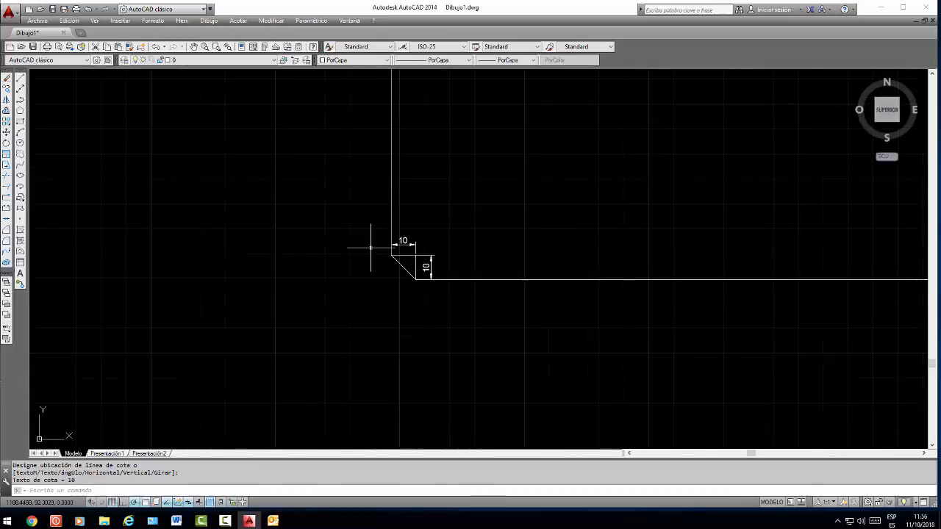
{"action": "left_click", "coordinate": [7, 77]}
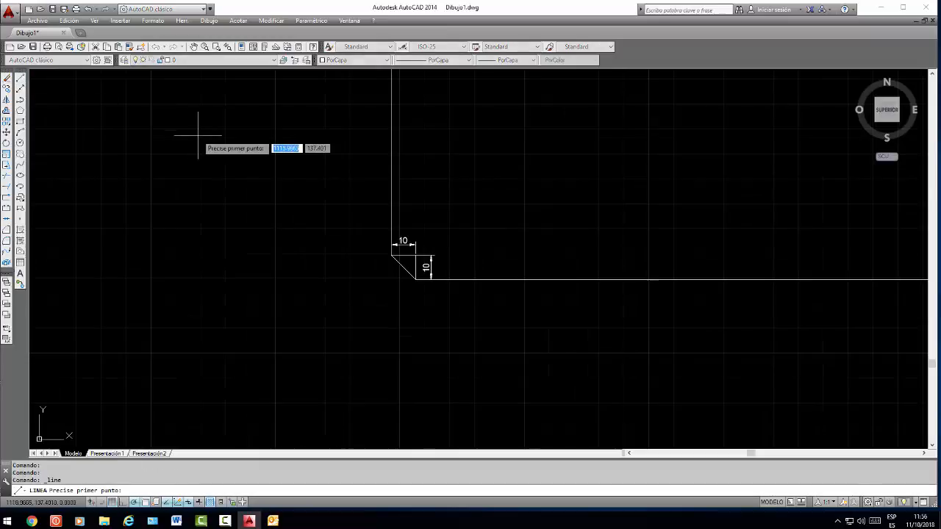
{"action": "left_click", "coordinate": [198, 136]}
{"action": "left_click", "coordinate": [197, 265]}
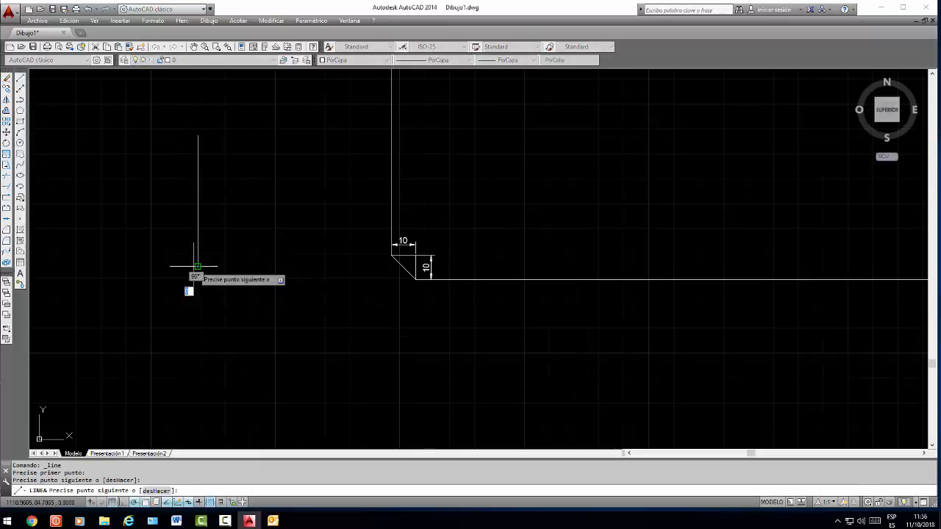
{"action": "key", "text": "Return"}
{"action": "left_click", "coordinate": [242, 304]}
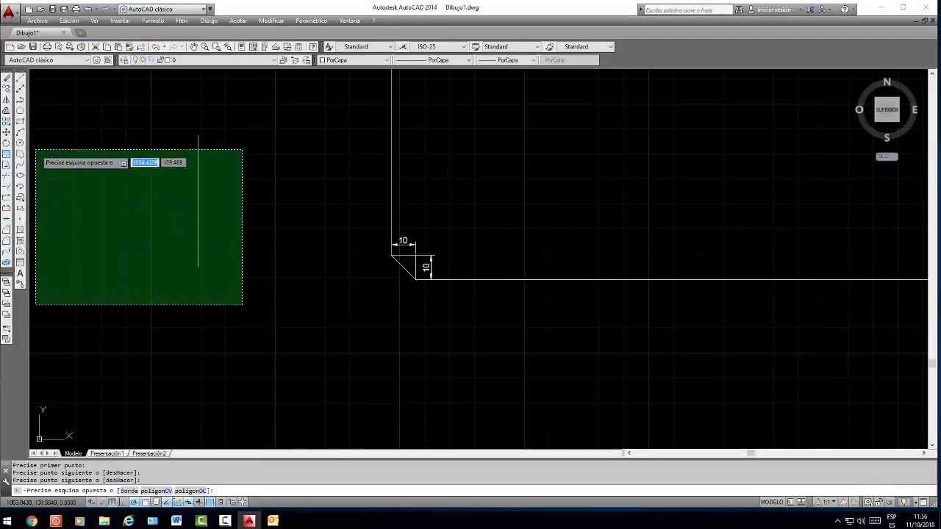
{"action": "key", "text": "Escape"}
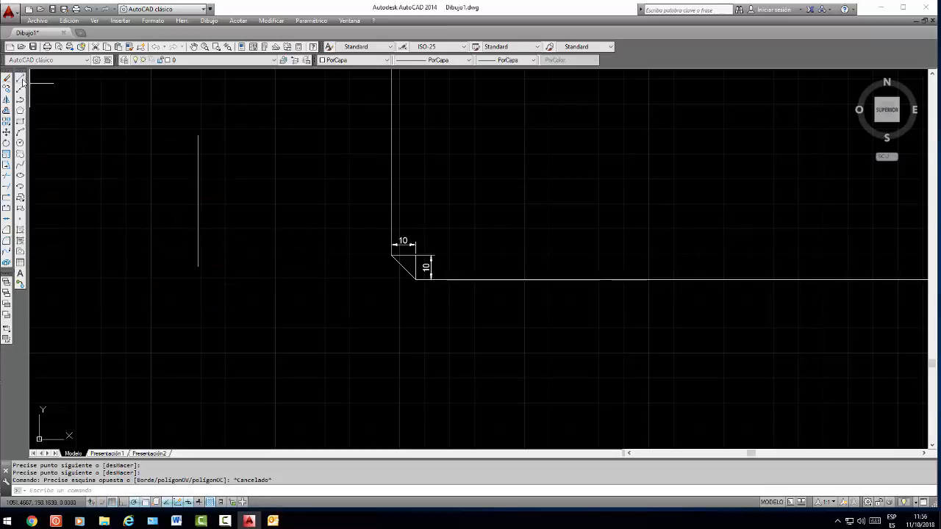
Draw a slanted line rising to the right between the separate vertical line and the rectangle
{"action": "left_click", "coordinate": [20, 80]}
{"action": "left_click", "coordinate": [266, 266]}
{"action": "left_click", "coordinate": [352, 163]}
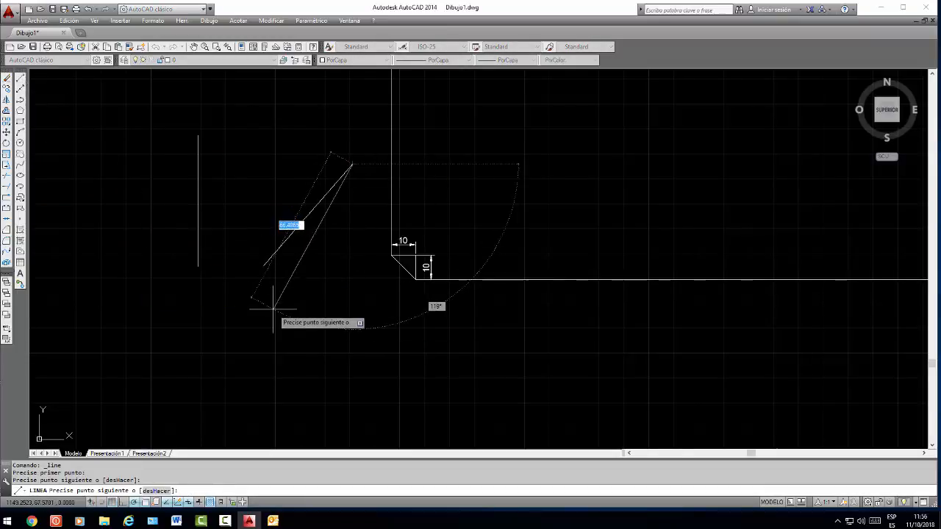
{"action": "key", "text": "Return"}
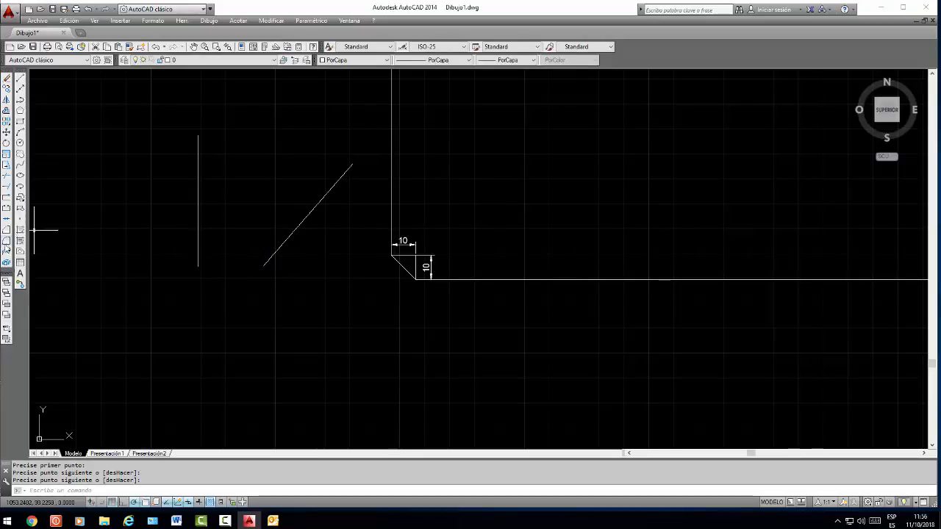
Try to fillet the lower ends of the separate vertical line and the slanted line with a radius of 100
{"action": "left_click", "coordinate": [7, 240]}
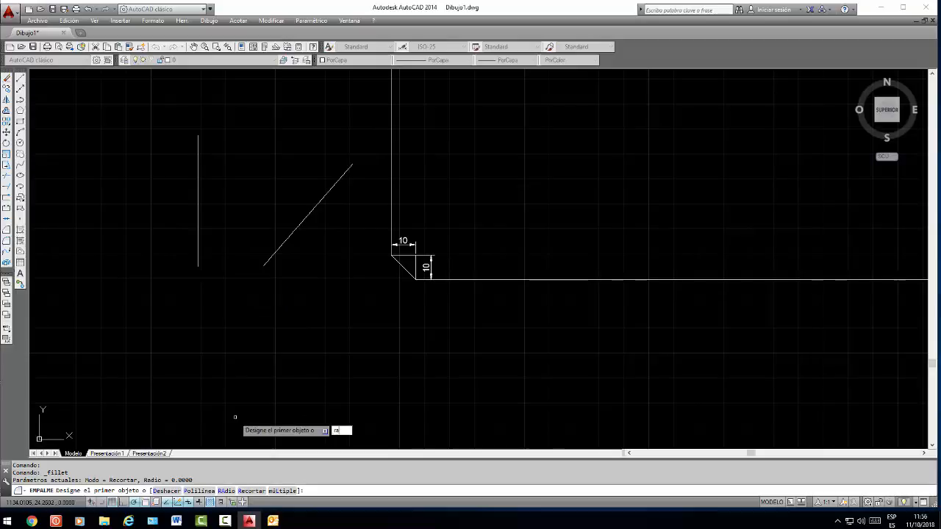
{"action": "key", "text": "Return"}
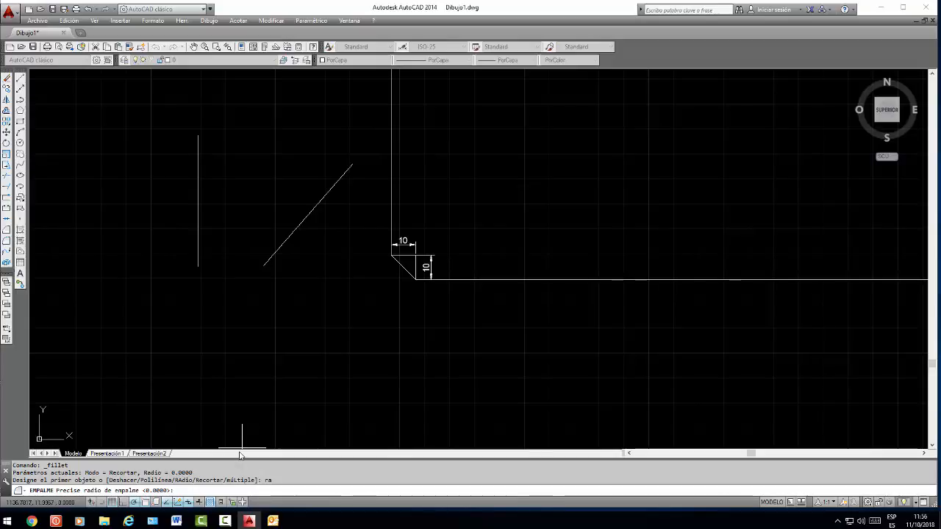
{"action": "key", "text": "Return"}
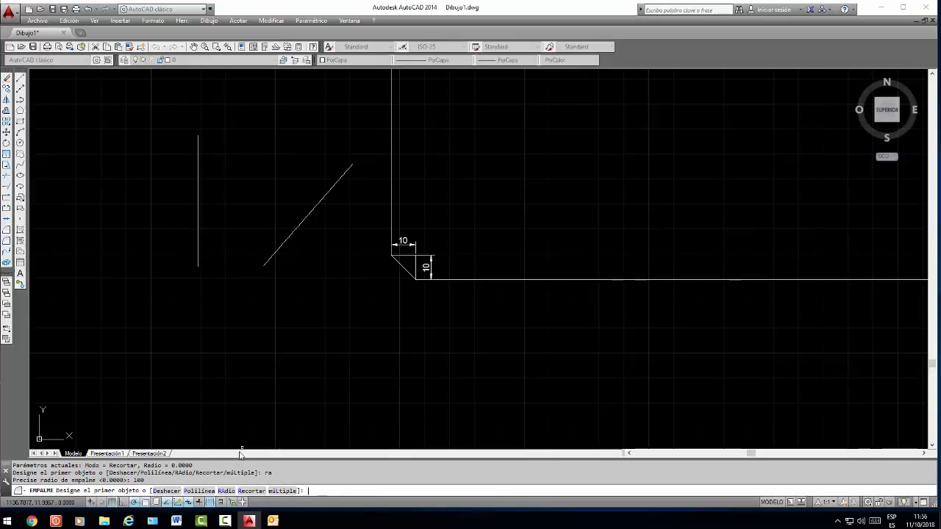
{"action": "left_click", "coordinate": [199, 243]}
{"action": "left_click", "coordinate": [280, 253]}
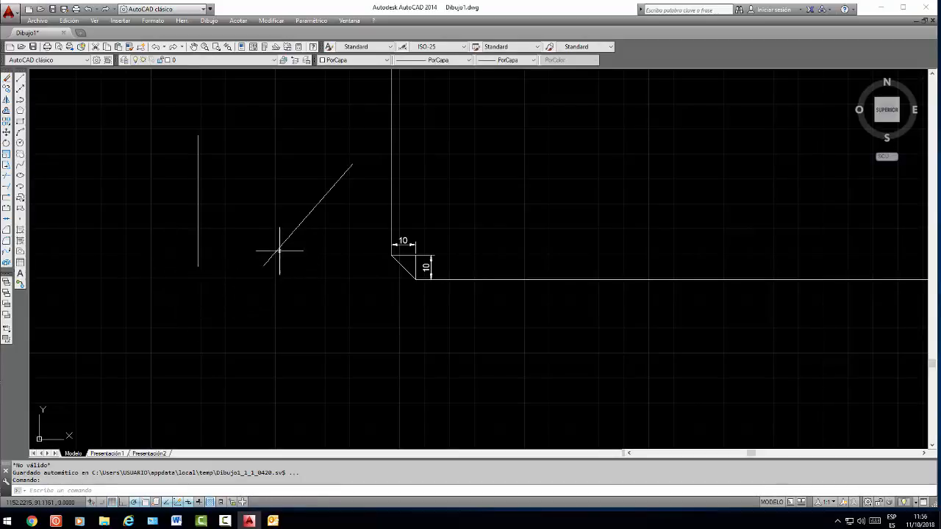
Move the slanted line left, close to the separate vertical line, and fillet the lower ends of both lines with a radius of 10
{"action": "left_click", "coordinate": [298, 227]}
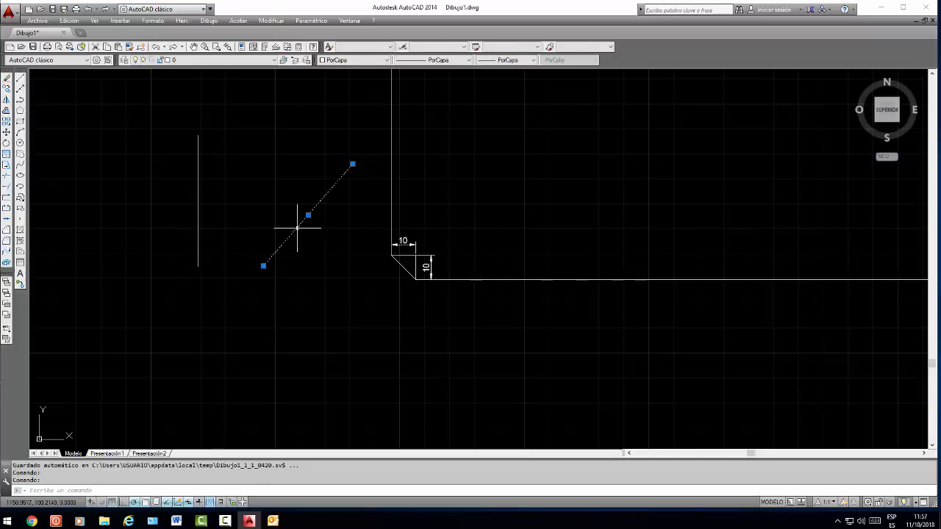
{"action": "left_click_drag", "start_coordinate": [297, 227], "coordinate": [240, 233]}
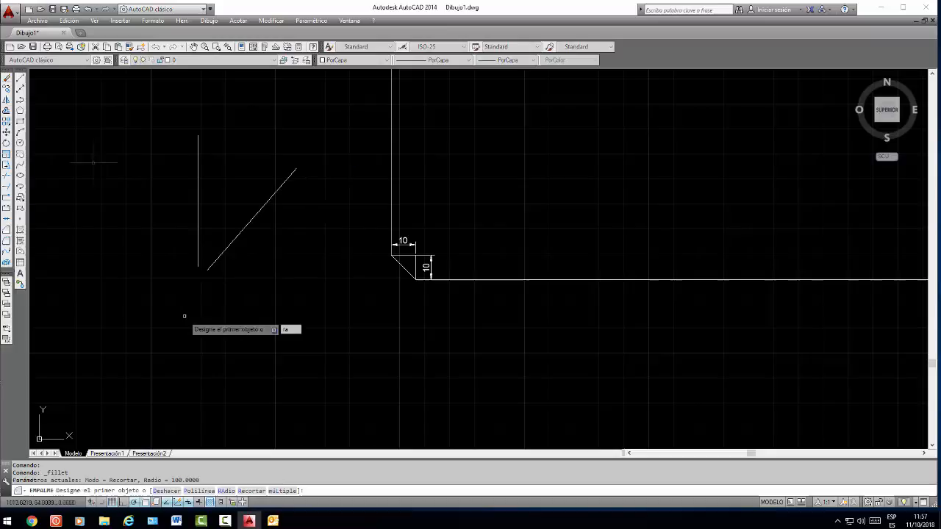
{"action": "type", "text": "ra"}
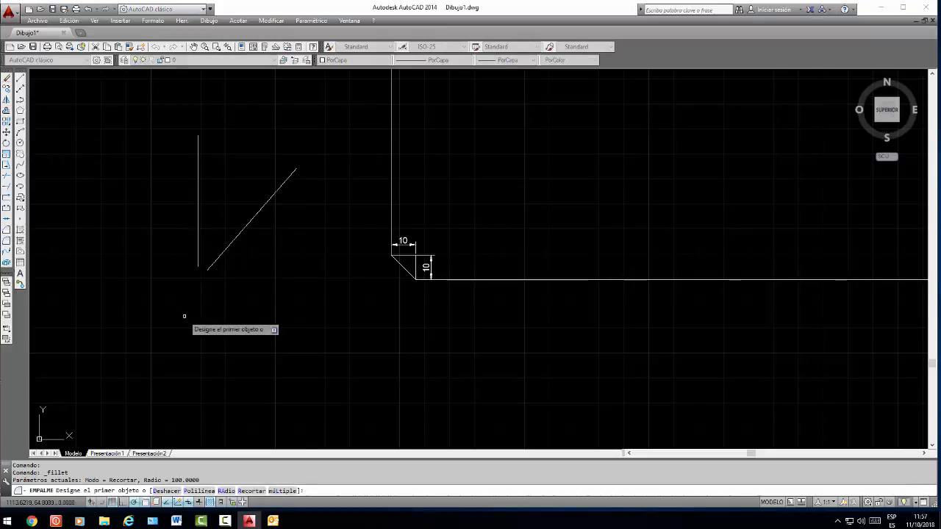
{"action": "key", "text": "Return"}
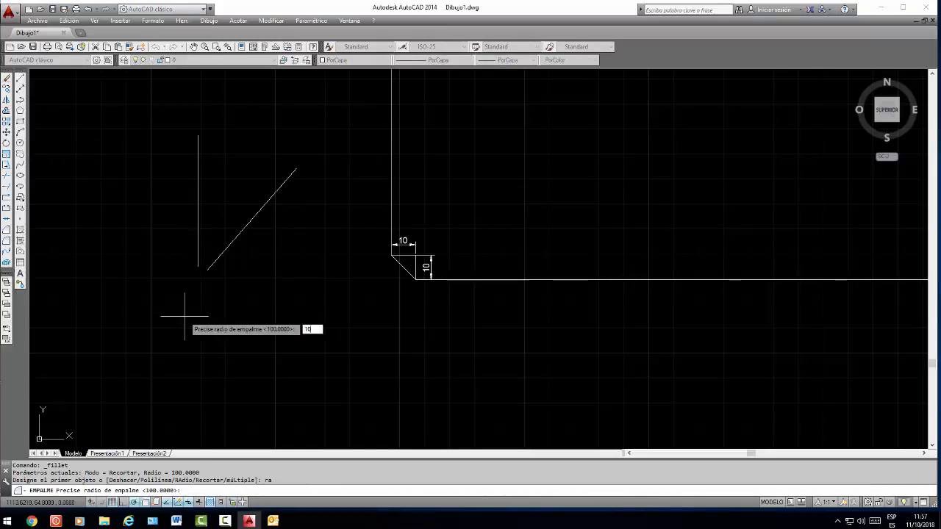
{"action": "type", "text": "10"}
{"action": "key", "text": "Return"}
{"action": "left_click", "coordinate": [198, 262]}
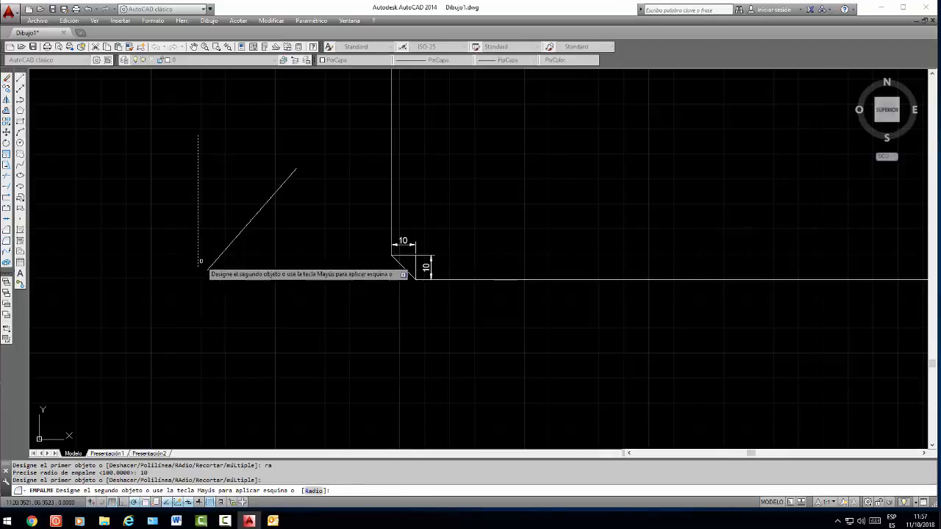
{"action": "left_click", "coordinate": [212, 264]}
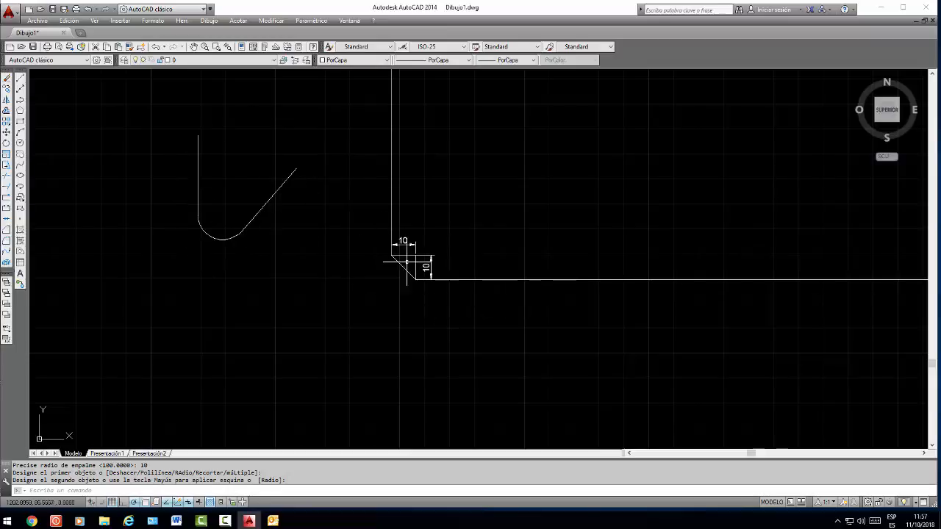
{"action": "scroll", "coordinate": [436, 275], "scroll_direction": "down", "scroll_amount": 5}
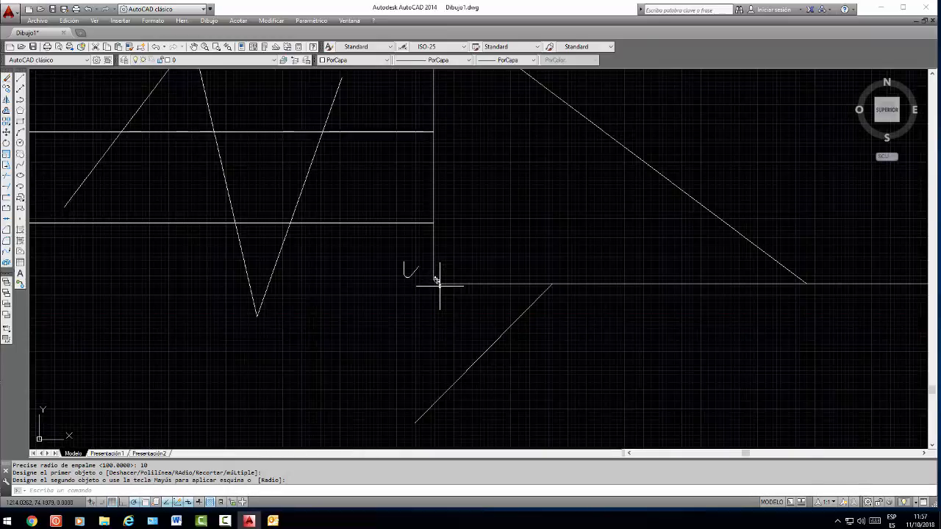